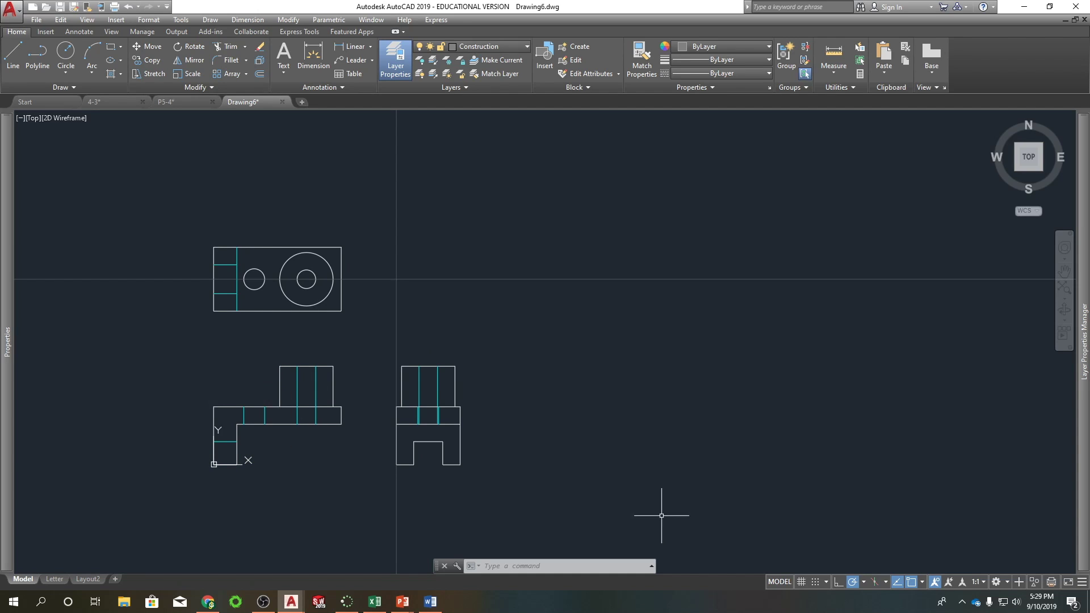
# - Turn on isometric drafting and draw XLINEs at 330° and 30° through the guide intersection
pyautogui.click(879, 583)
pyautogui.write('xl')
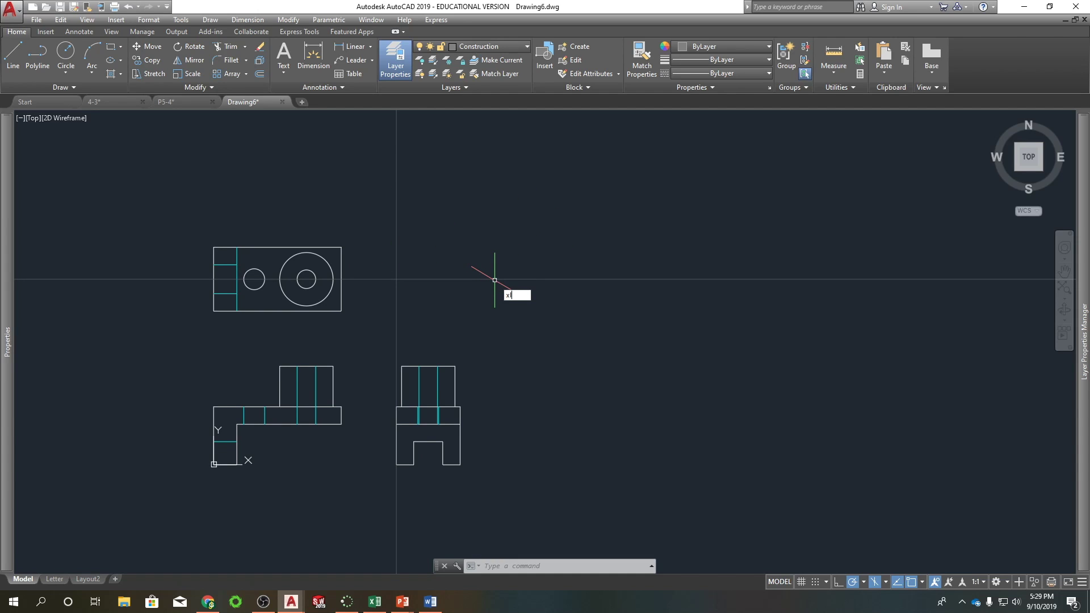
pyautogui.press('Return')
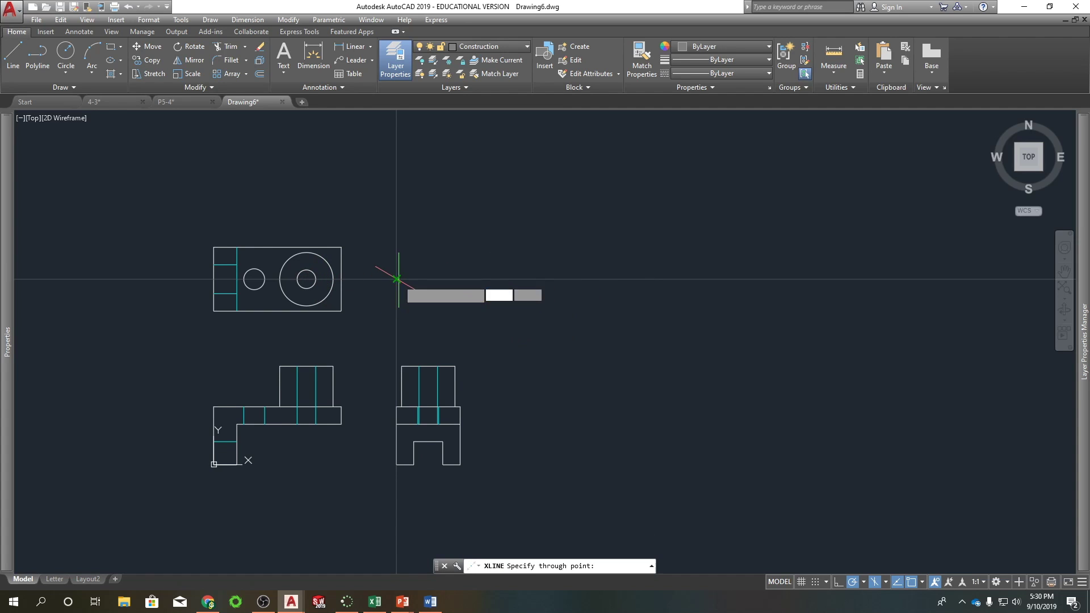
pyautogui.click(397, 278)
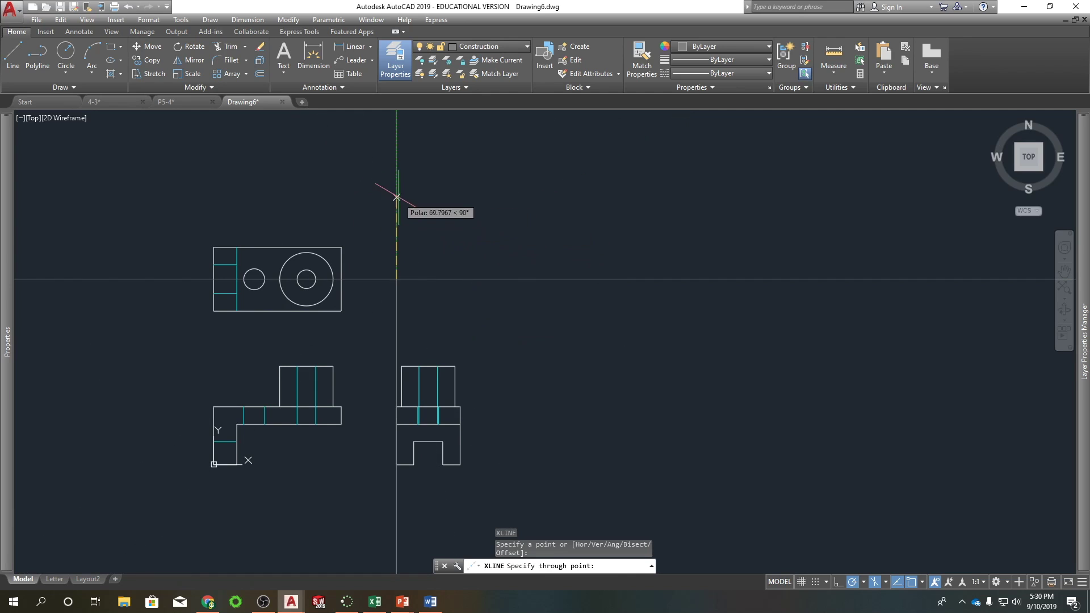
pyautogui.click(446, 307)
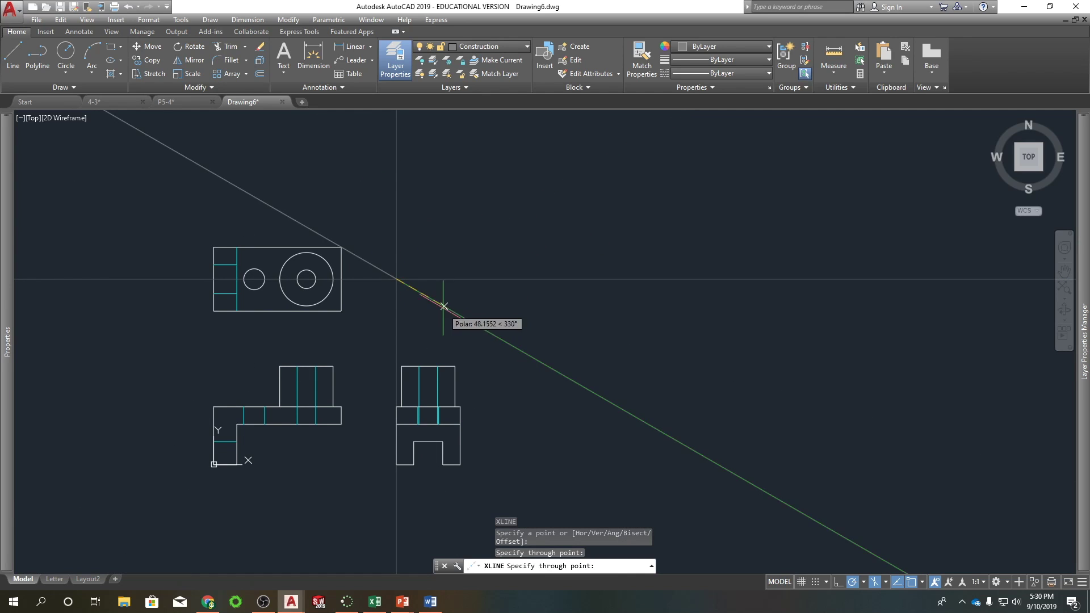
pyautogui.click(443, 252)
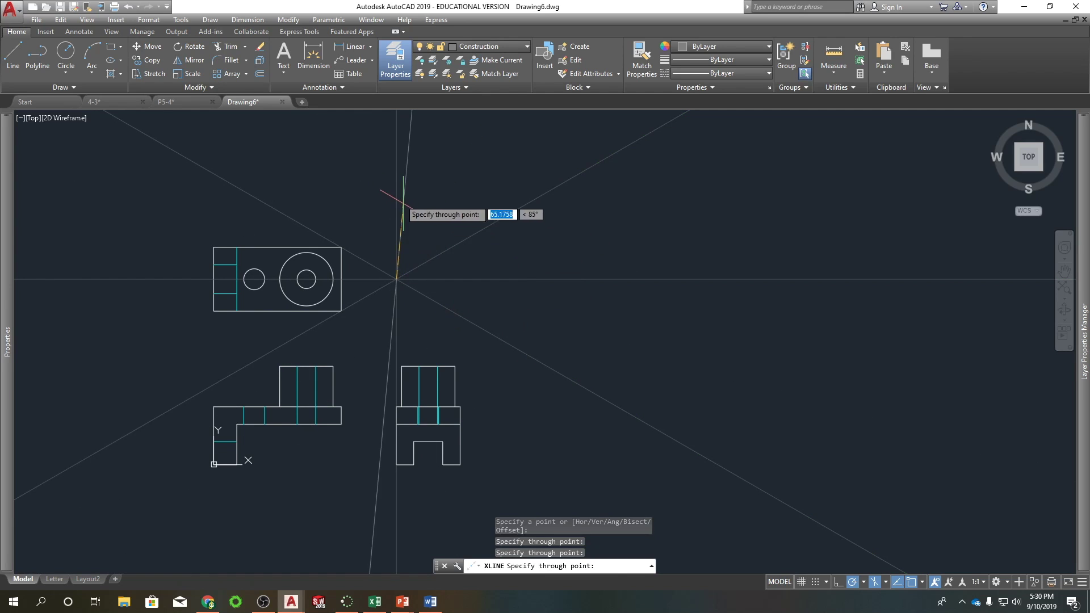
pyautogui.press('Escape')
# - Window-select the horizontal guide line and erase it
pyautogui.click(546, 342)
pyautogui.click(528, 236)
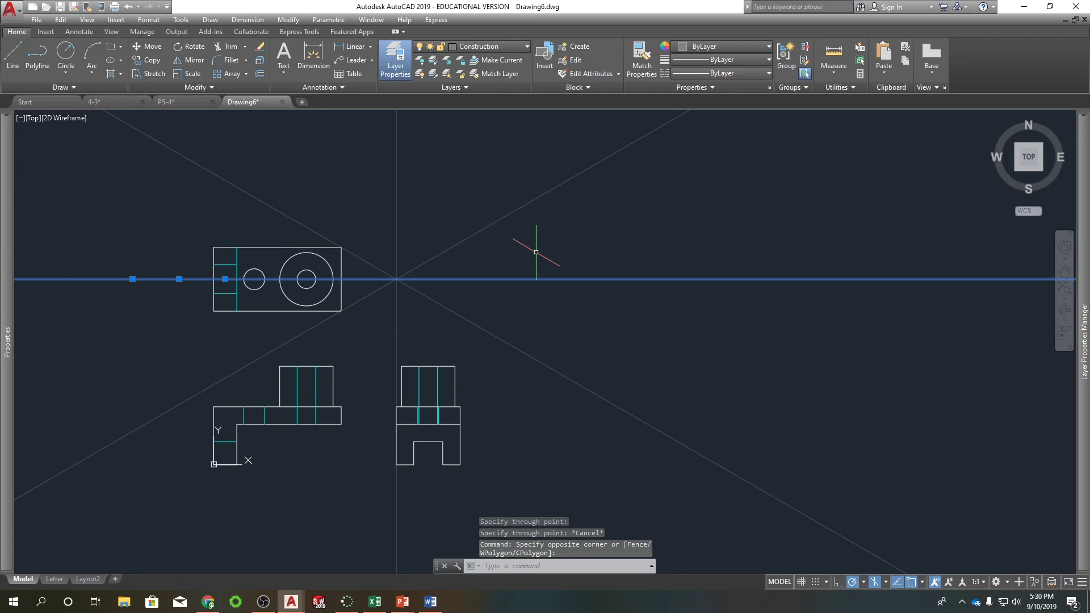
pyautogui.press('Delete')
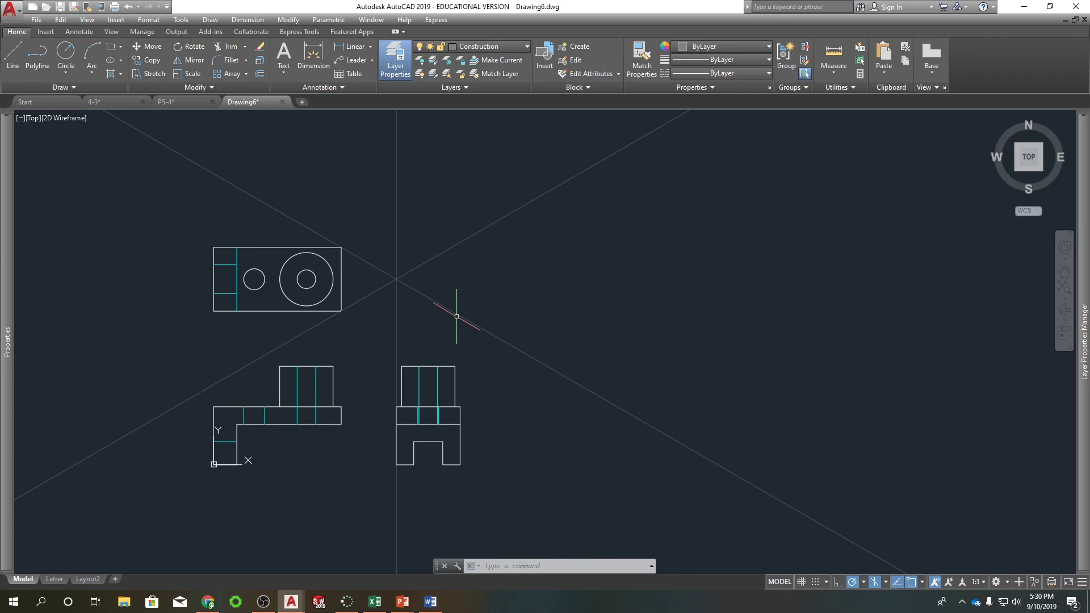
# - Try a 50-unit offset of the upper-left diagonal line, then cancel it
pyautogui.write('o')
pyautogui.press('Return')
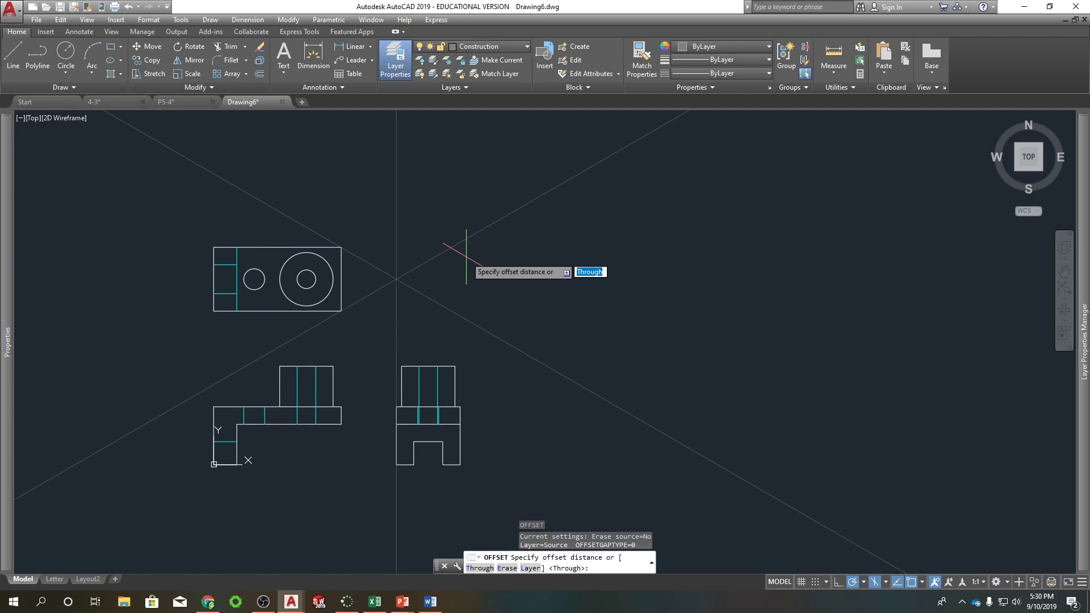
pyautogui.write('50')
pyautogui.press('Return')
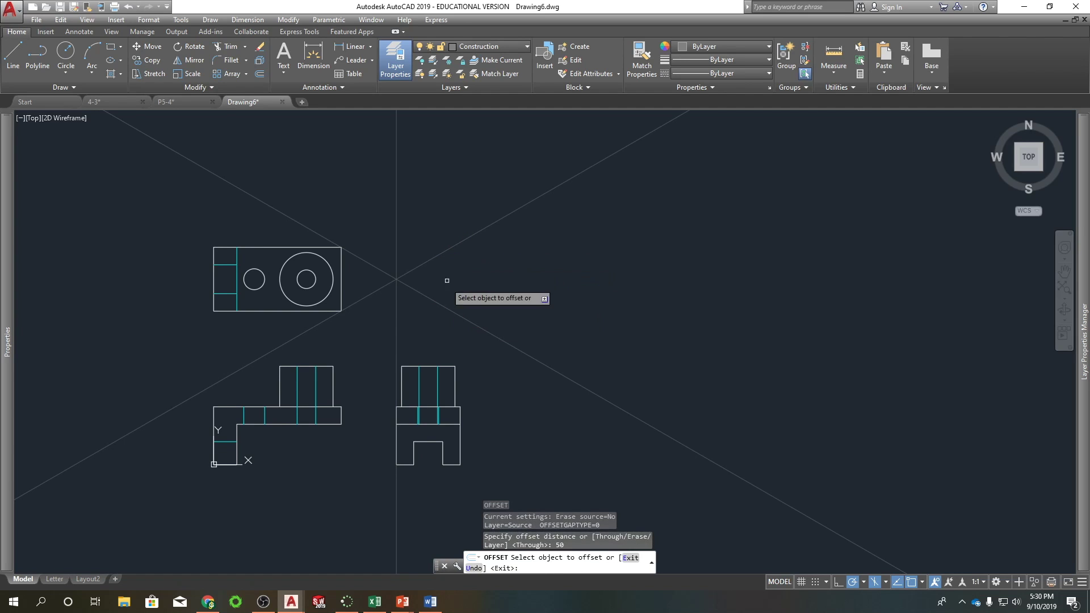
pyautogui.click(448, 311)
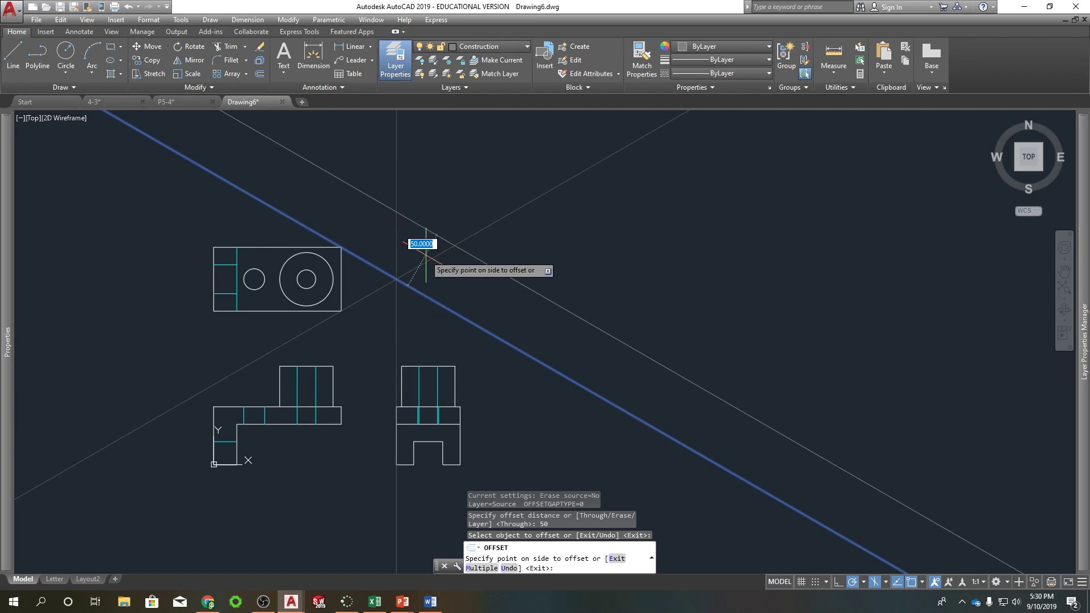
pyautogui.press('Escape')
# - Copy the falling diagonal xline from the intersection 50 units upward and 110 units along 30°
pyautogui.write('CO')
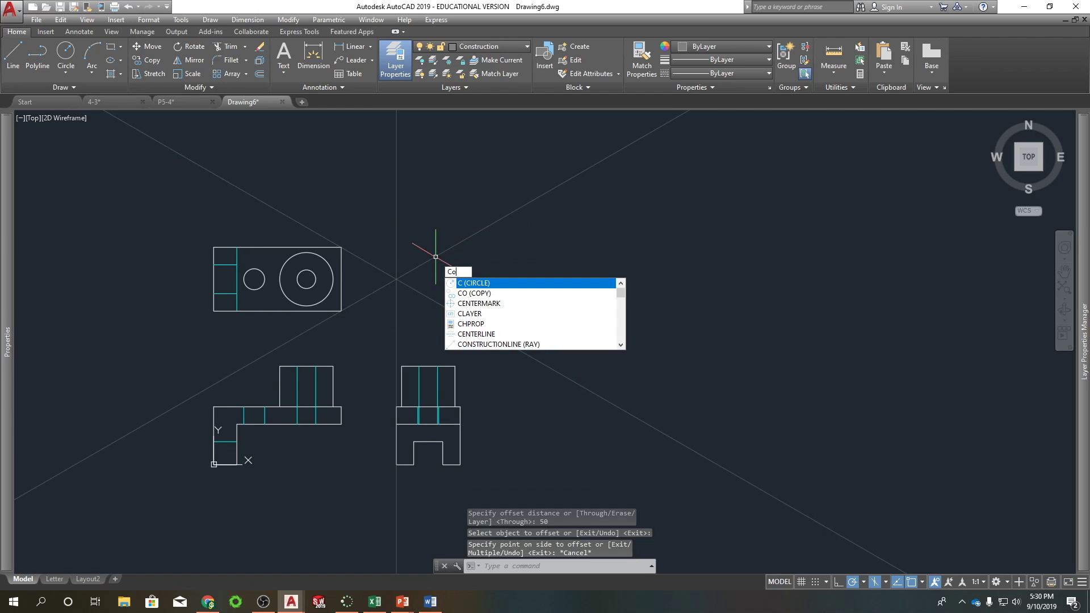
pyautogui.press('Return')
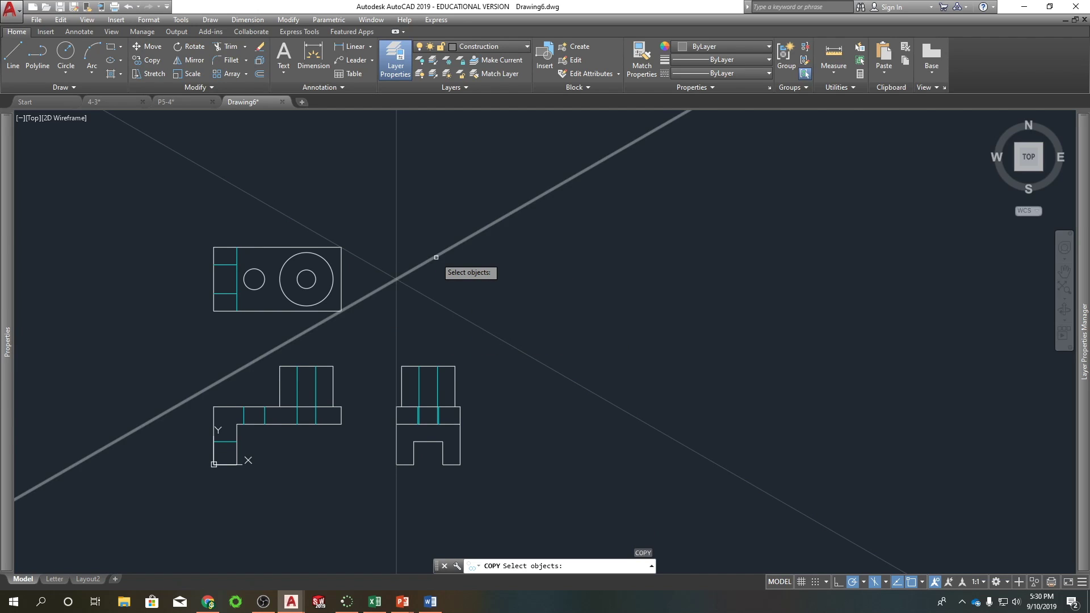
pyautogui.click(420, 293)
pyautogui.press('Return')
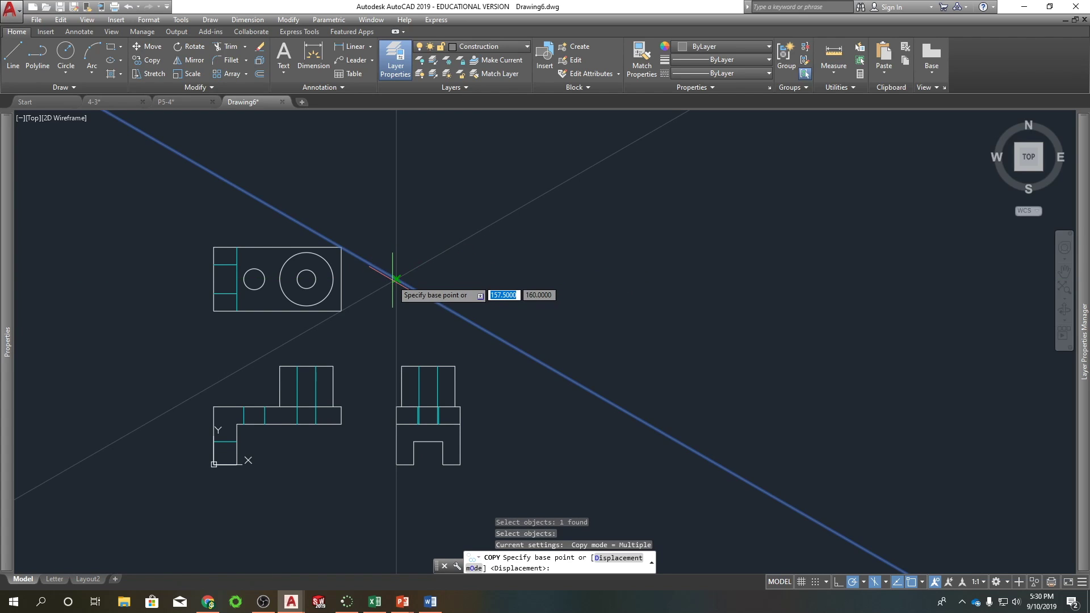
pyautogui.click(397, 278)
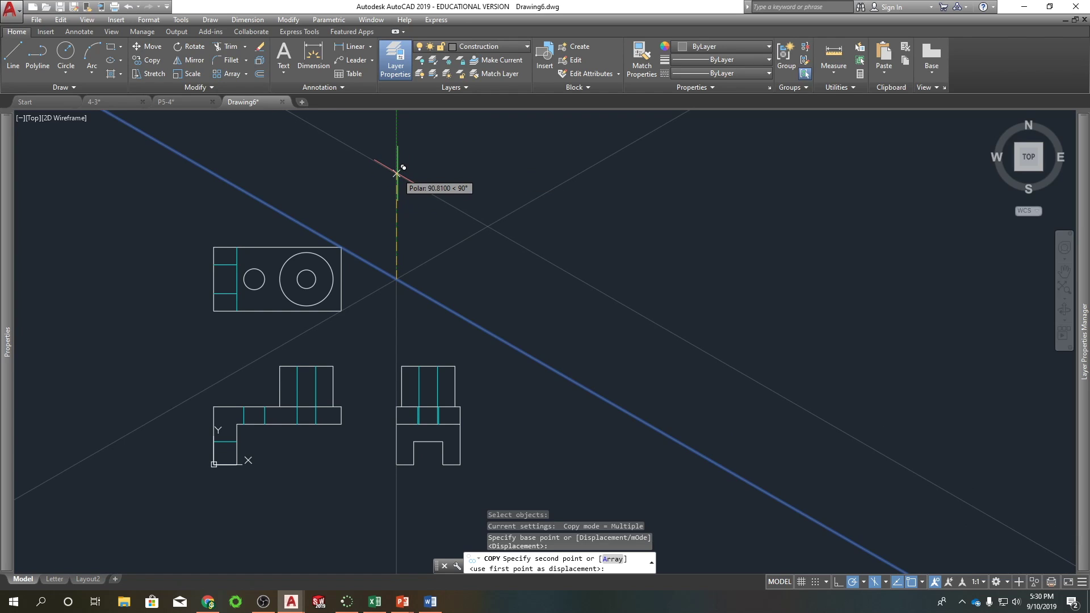
pyautogui.write('50')
pyautogui.press('Return')
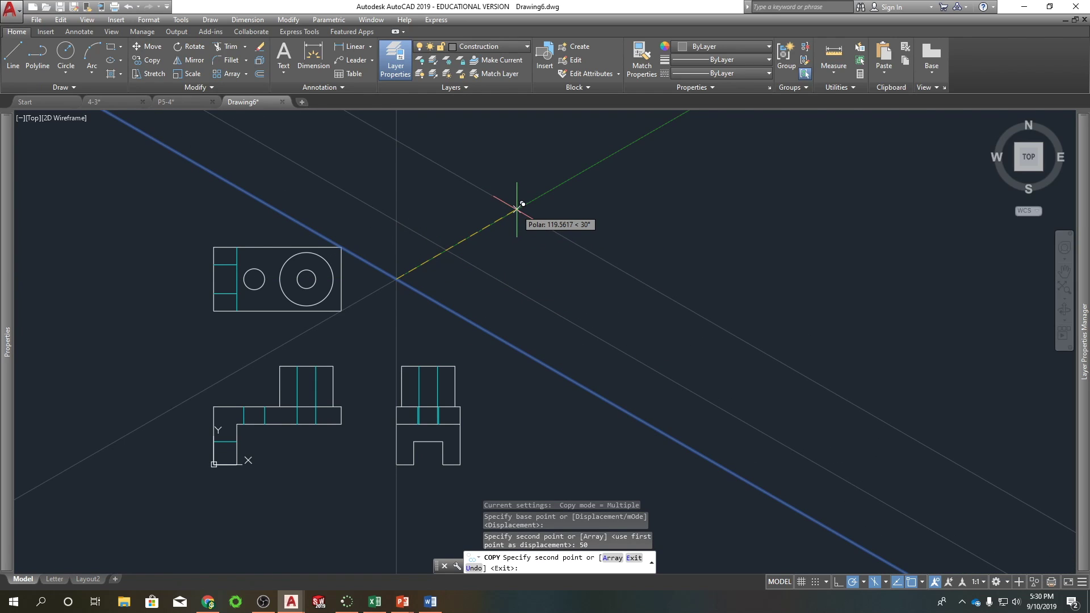
pyautogui.write('110')
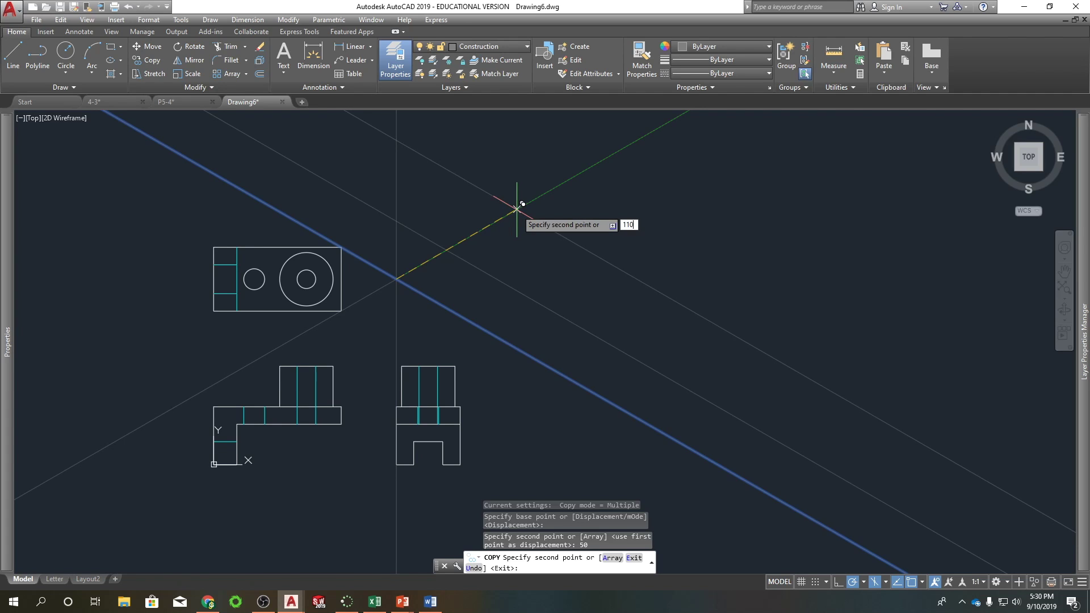
pyautogui.press('Return')
pyautogui.rightClick(694, 207)
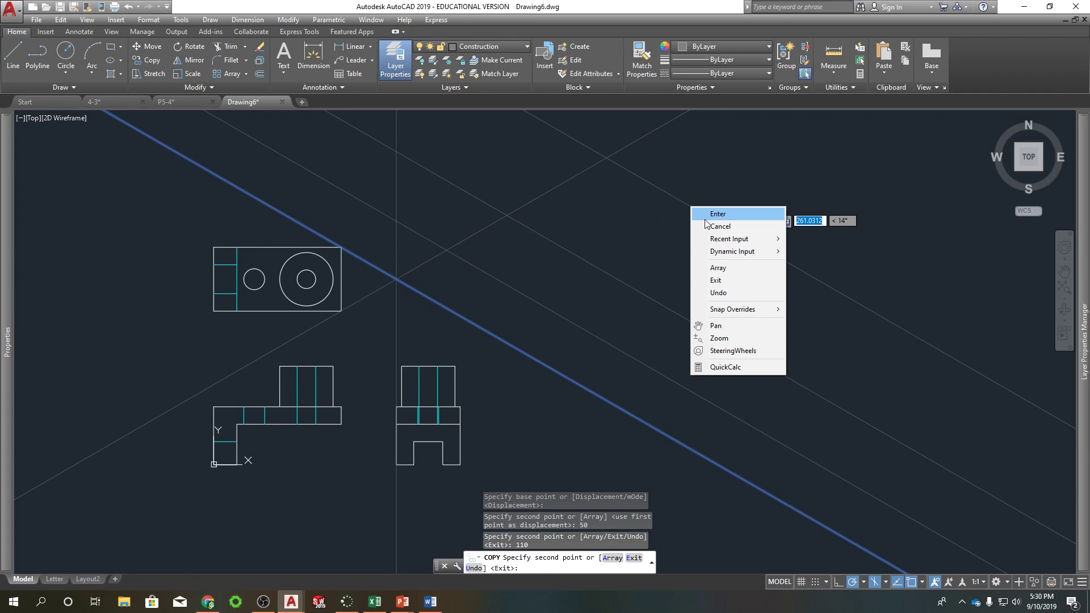
pyautogui.click(708, 219)
# - Copy the vertical construction line 55, 15 and 40 units along 330°
pyautogui.write('co')
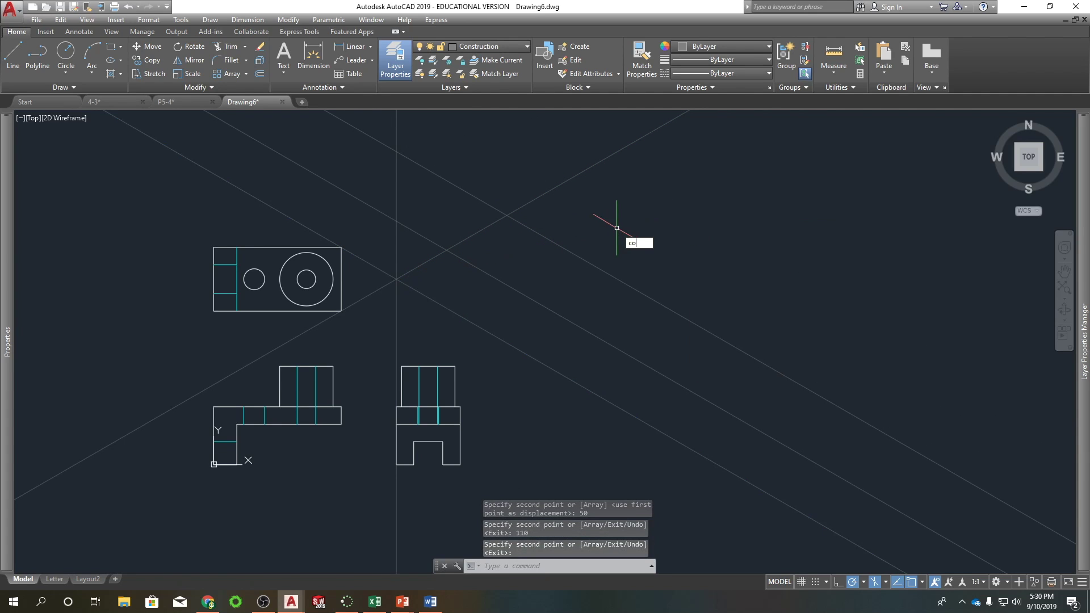
pyautogui.press('Return')
pyautogui.click(398, 201)
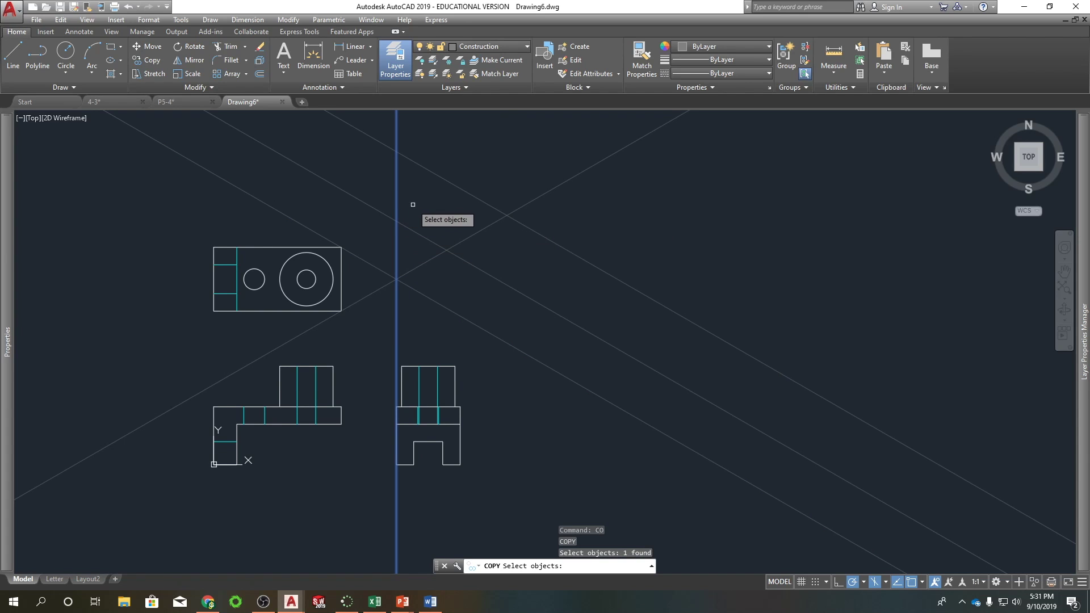
pyautogui.press('Return')
pyautogui.click(398, 221)
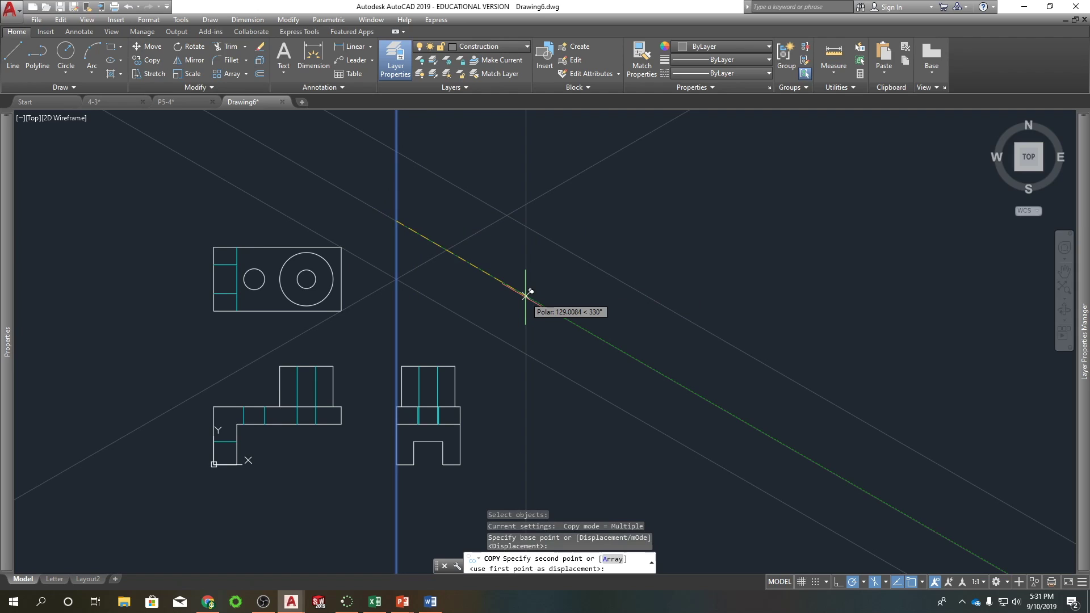
pyautogui.write('55')
pyautogui.press('Return')
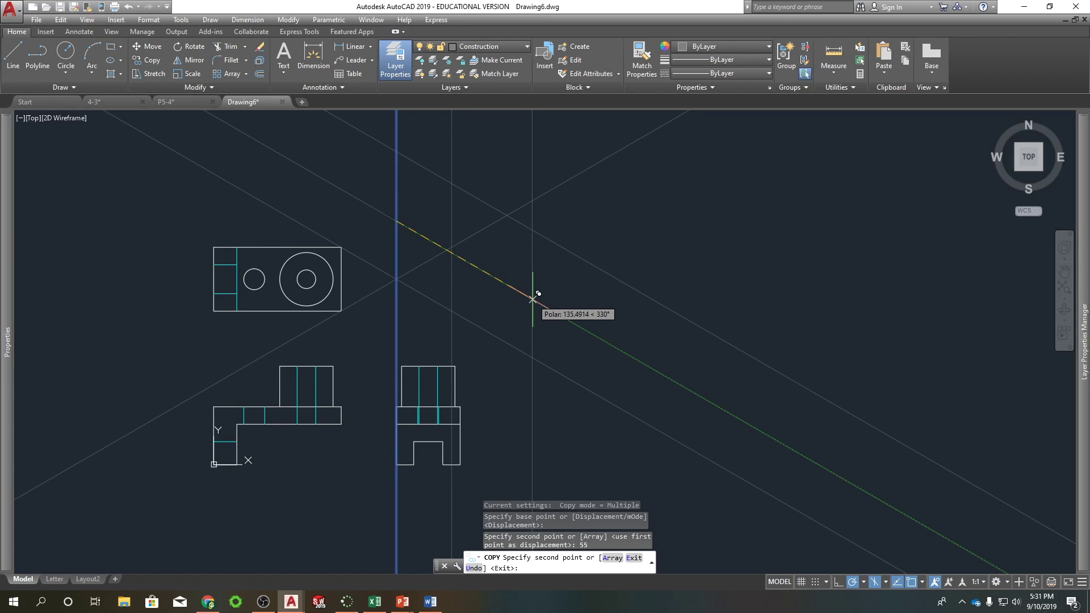
pyautogui.write('5')
pyautogui.press('Return')
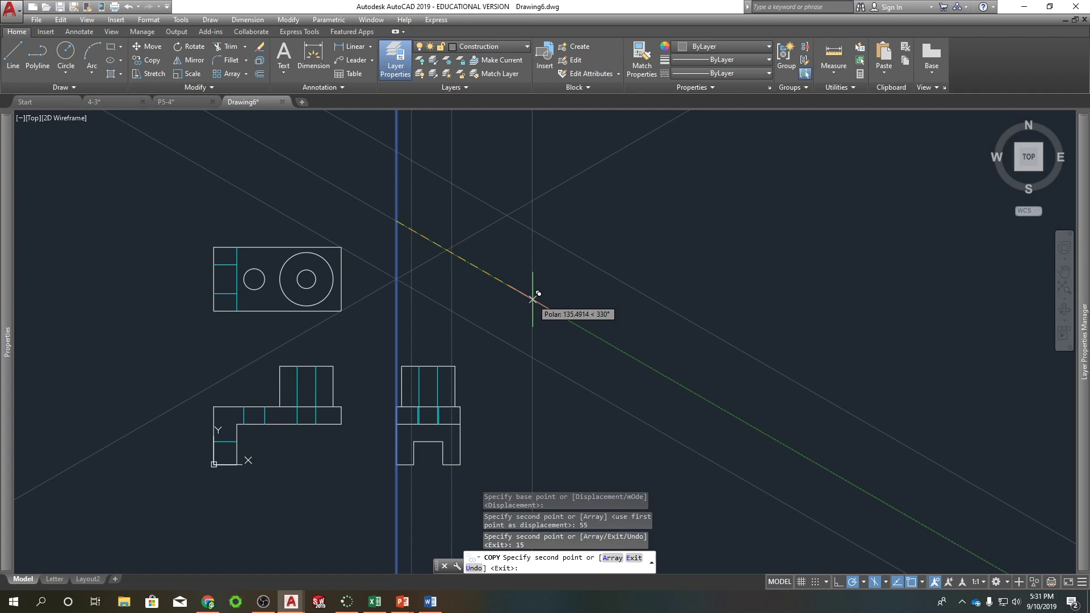
pyautogui.press('Return')
pyautogui.rightClick(570, 302)
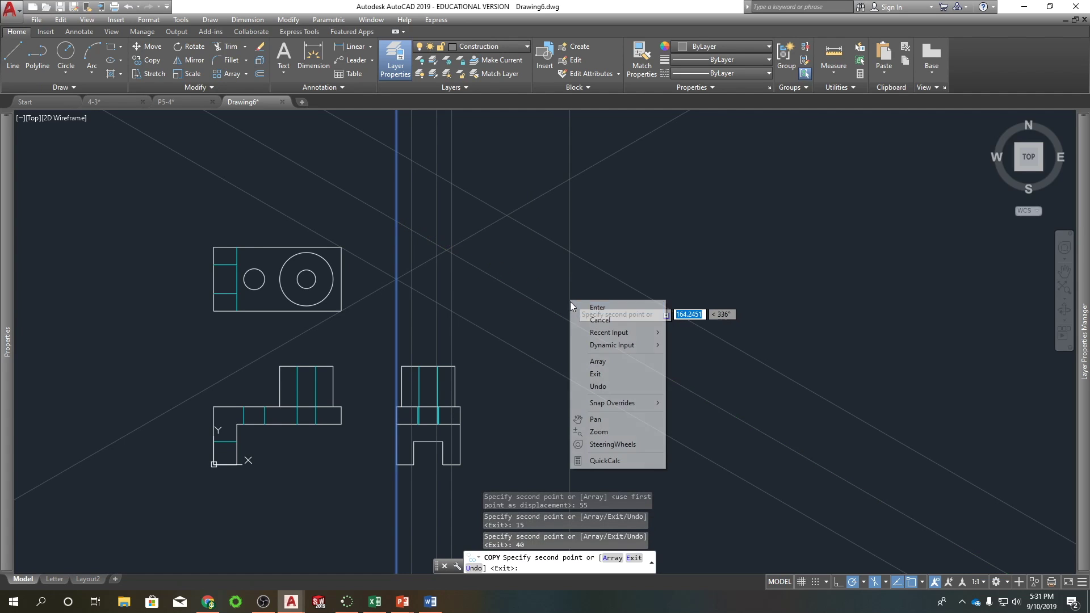
pyautogui.click(588, 308)
# - Repeat COPY to place the falling diagonal construction line 20 units upward
pyautogui.rightClick(536, 335)
pyautogui.click(554, 341)
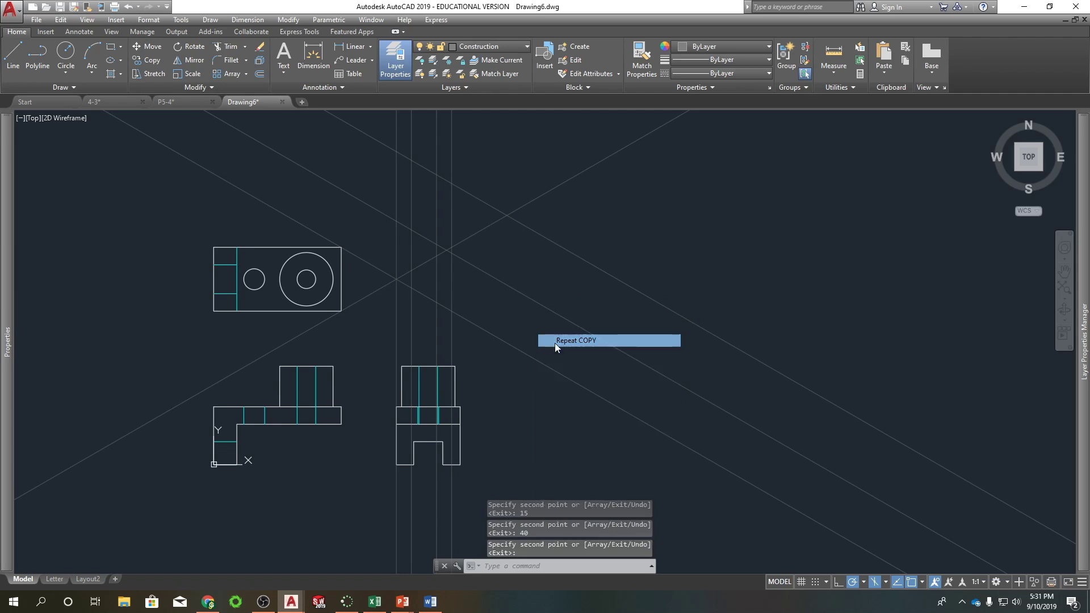
pyautogui.click(517, 350)
pyautogui.press('Return')
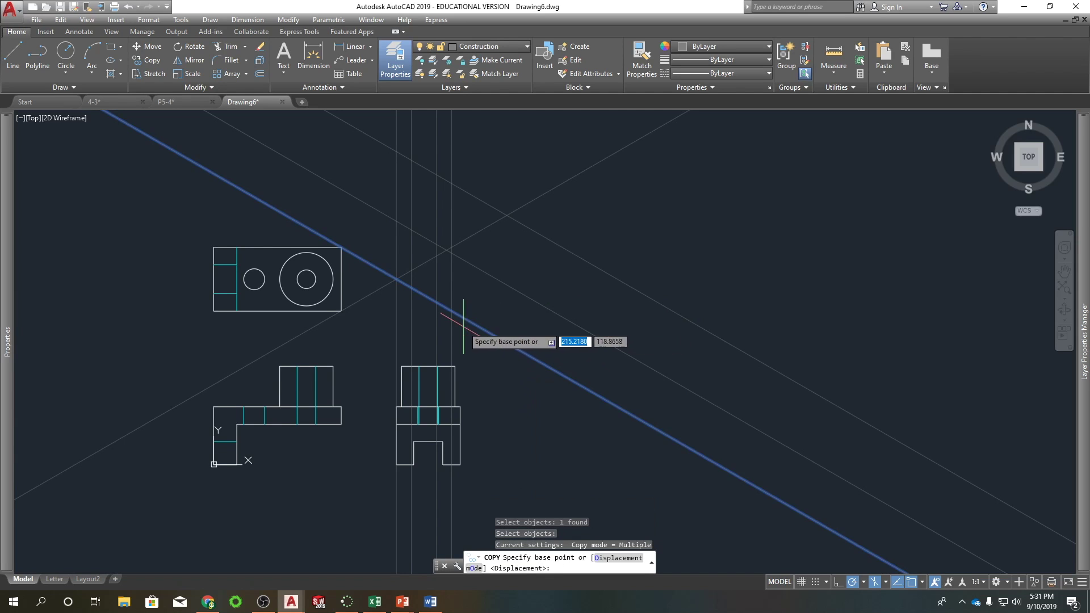
pyautogui.click(451, 310)
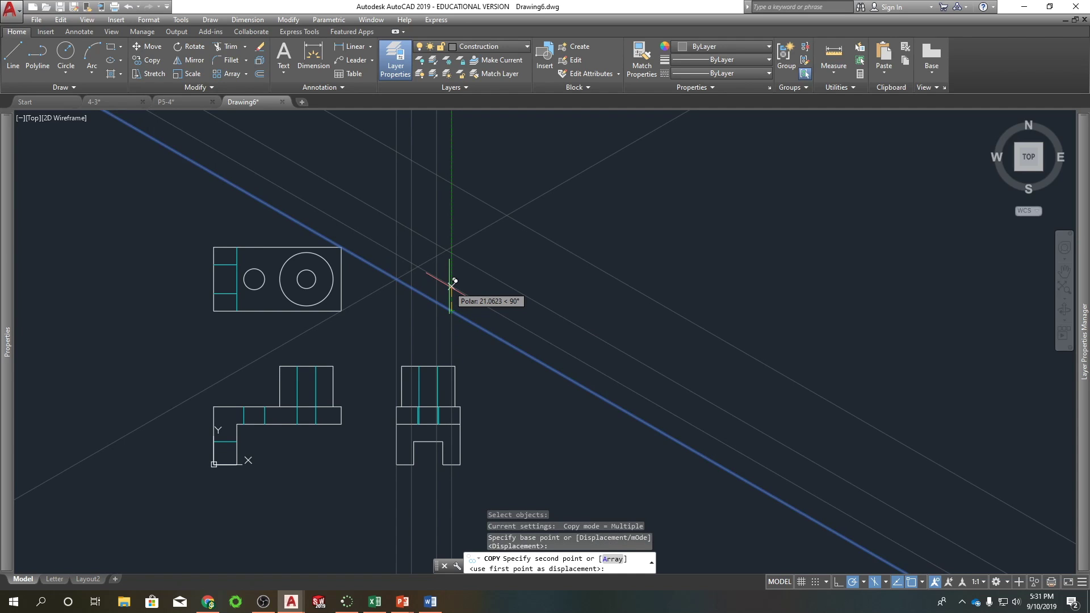
pyautogui.write('20')
pyautogui.press('Return')
pyautogui.rightClick(619, 262)
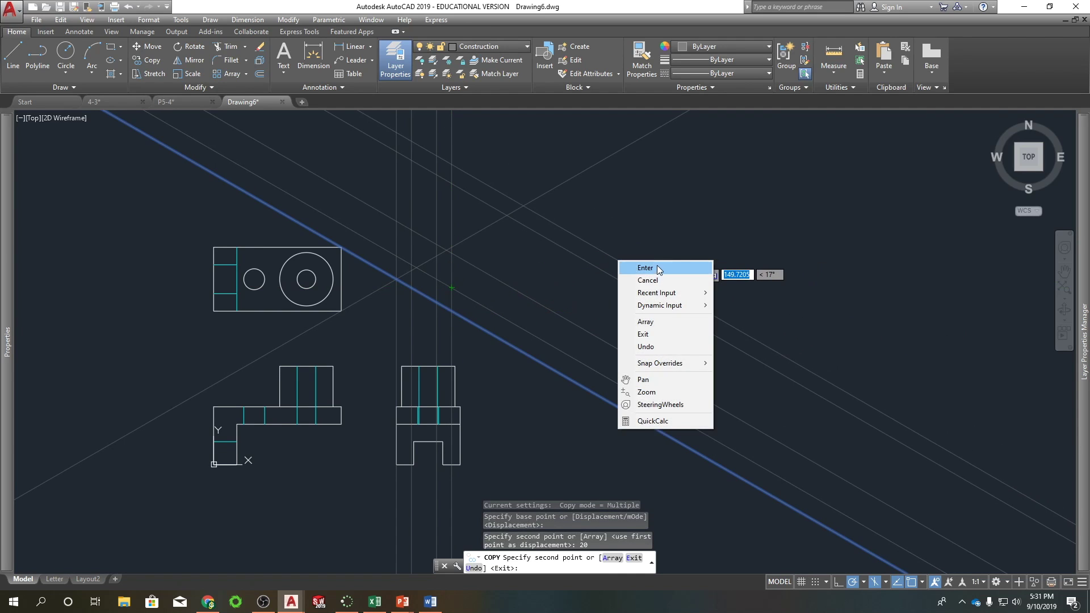
pyautogui.click(658, 268)
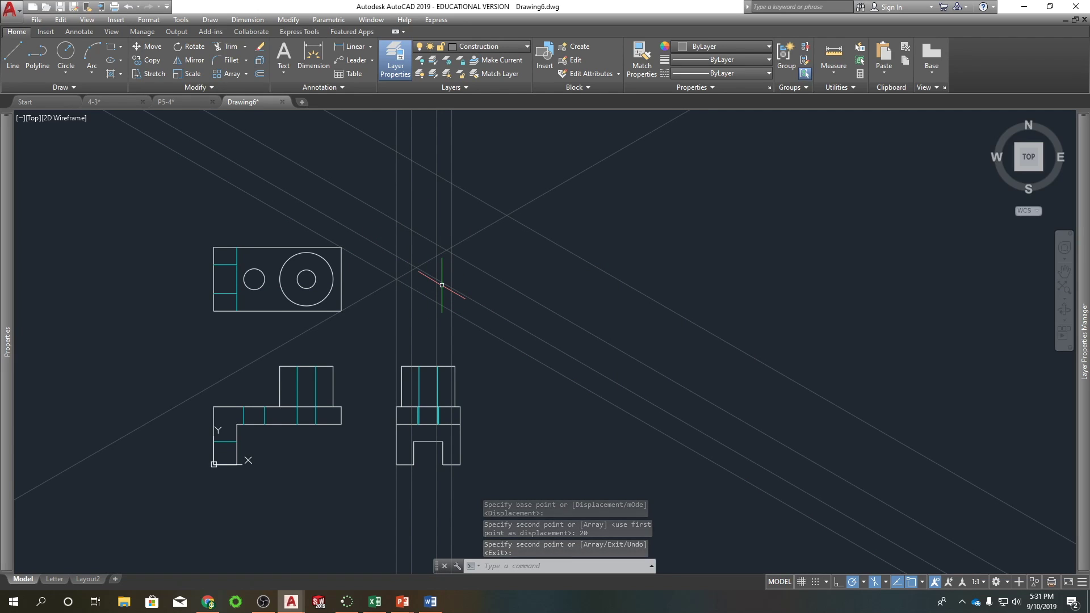
# - Trace the notched isometric face outline along the construction lines with LINE
pyautogui.write('l')
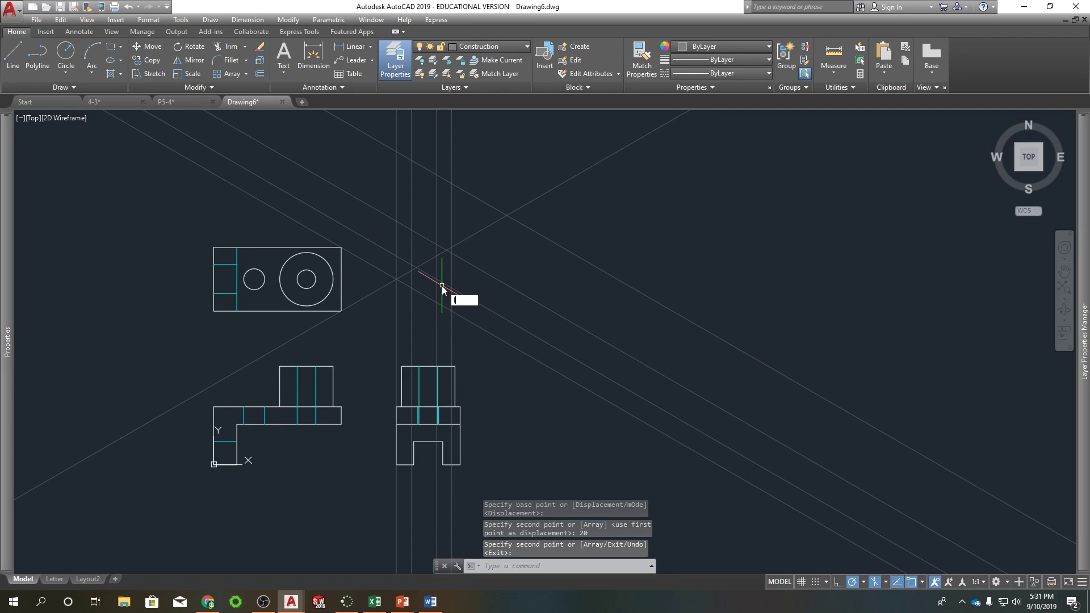
pyautogui.press('Return')
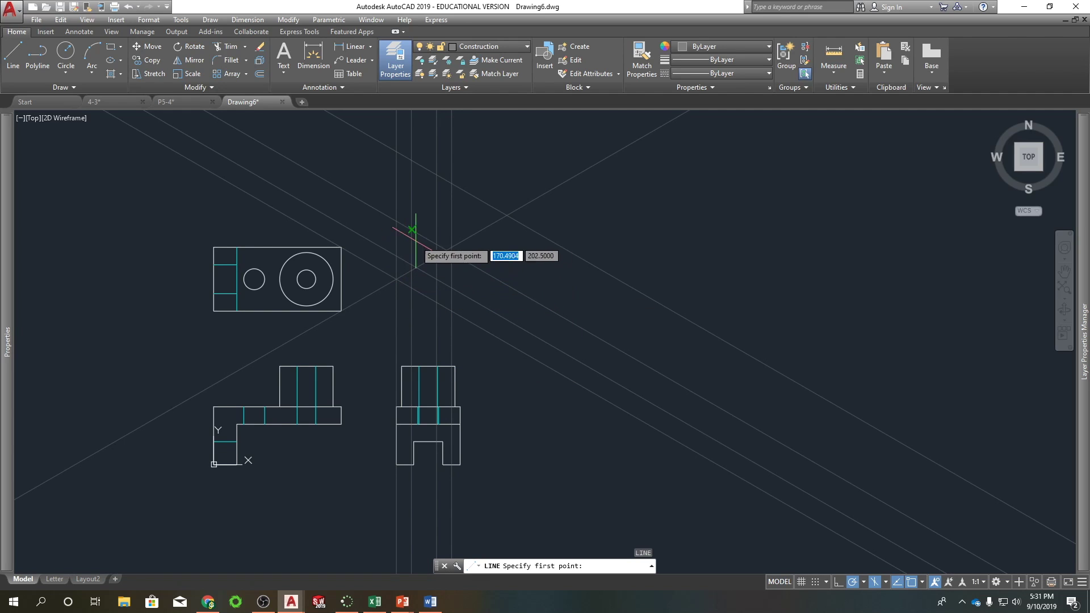
pyautogui.click(397, 221)
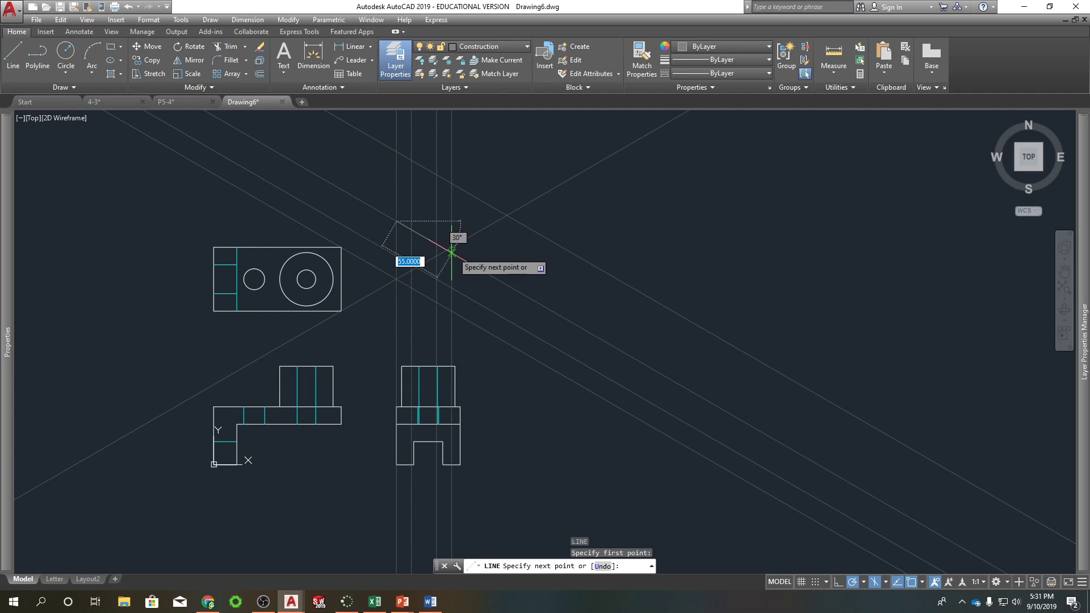
pyautogui.click(451, 248)
pyautogui.click(451, 310)
pyautogui.click(436, 302)
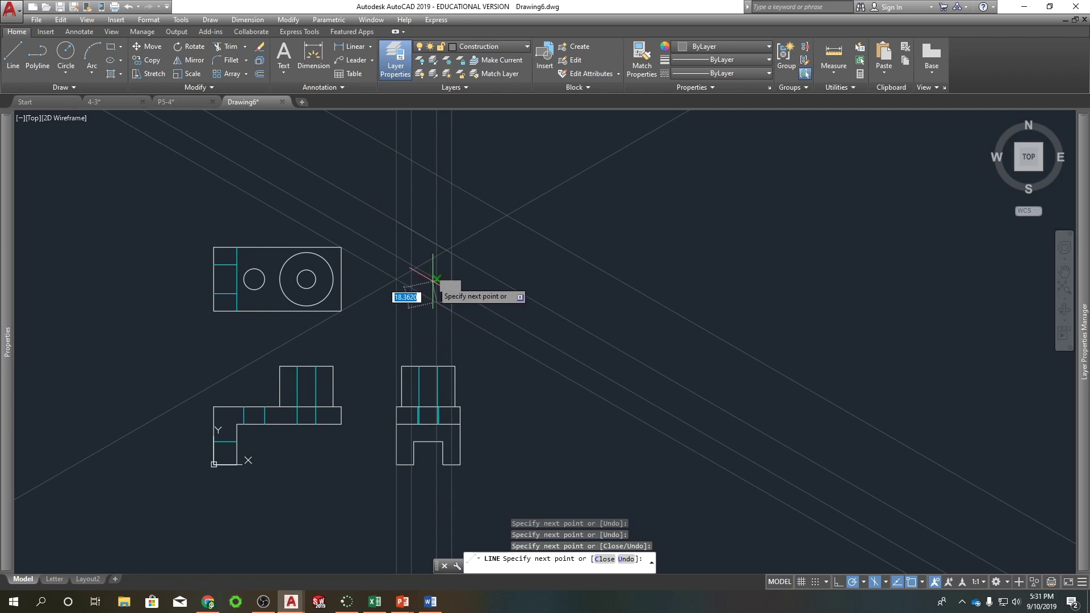
pyautogui.click(437, 267)
pyautogui.click(413, 267)
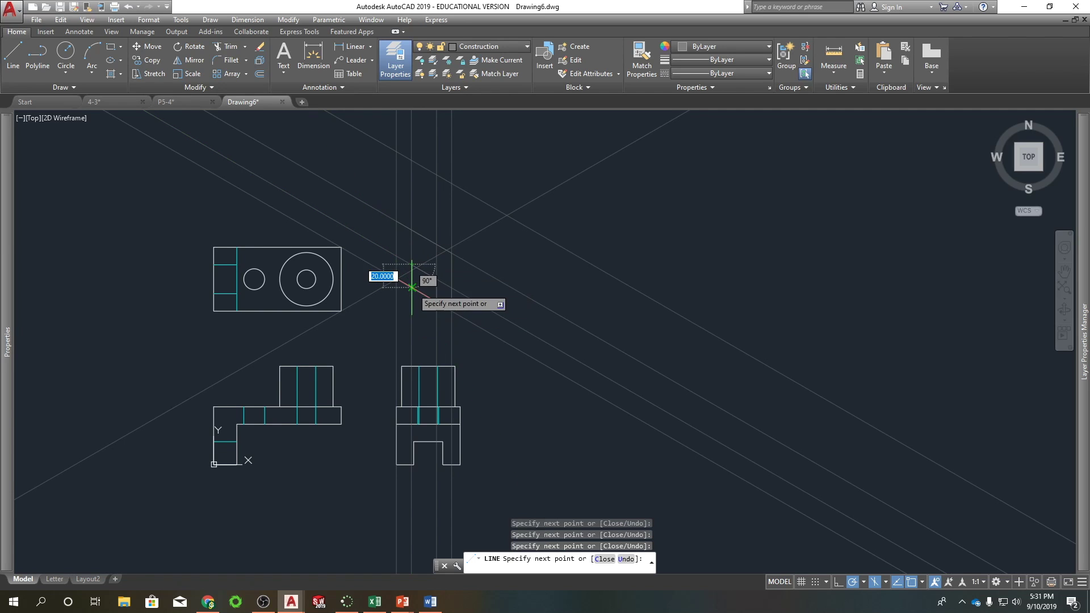
pyautogui.click(412, 287)
pyautogui.rightClick(360, 215)
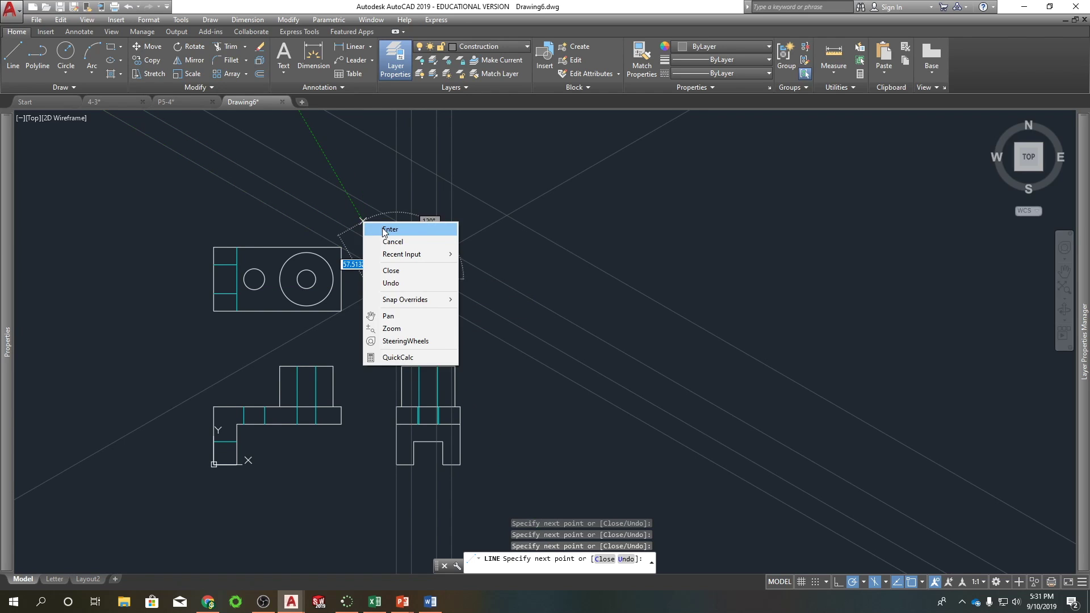
pyautogui.click(374, 225)
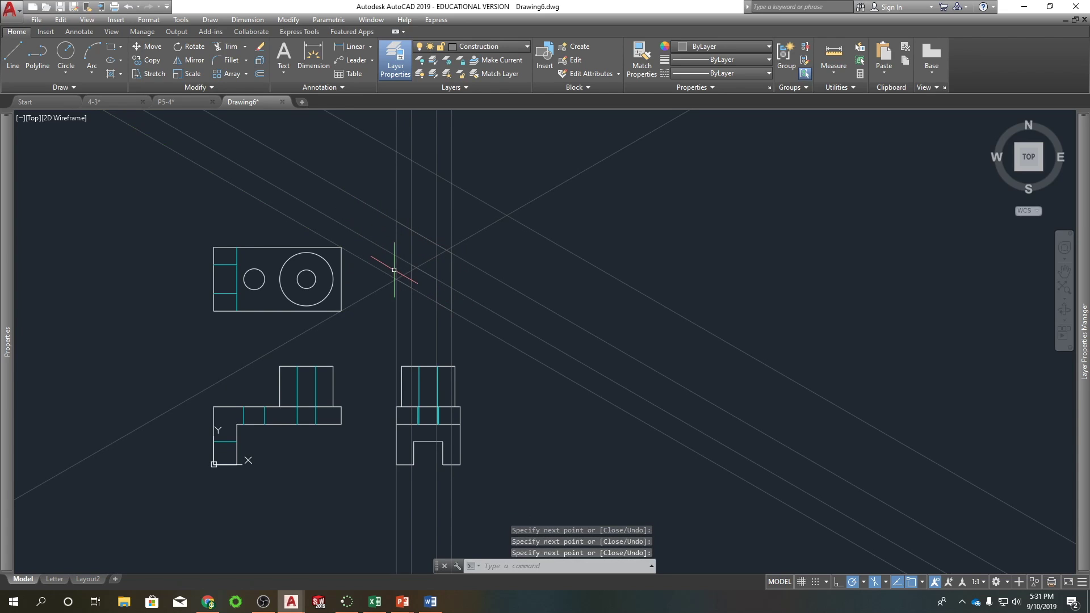
# - Start another line at the intersection and end it without adding a segment
pyautogui.press('Return')
pyautogui.click(396, 278)
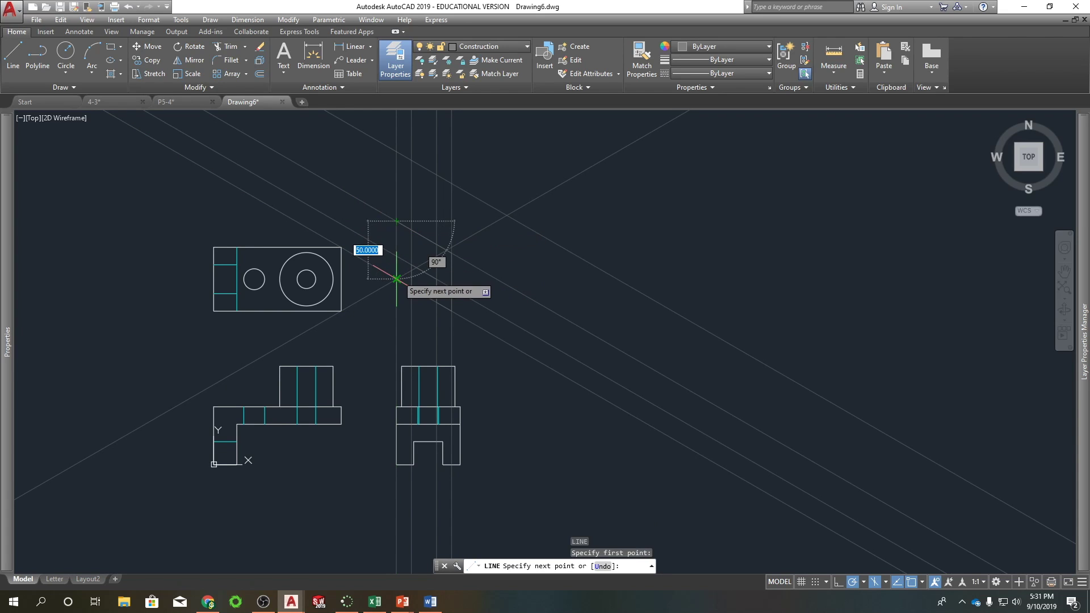
pyautogui.rightClick(475, 208)
pyautogui.click(493, 217)
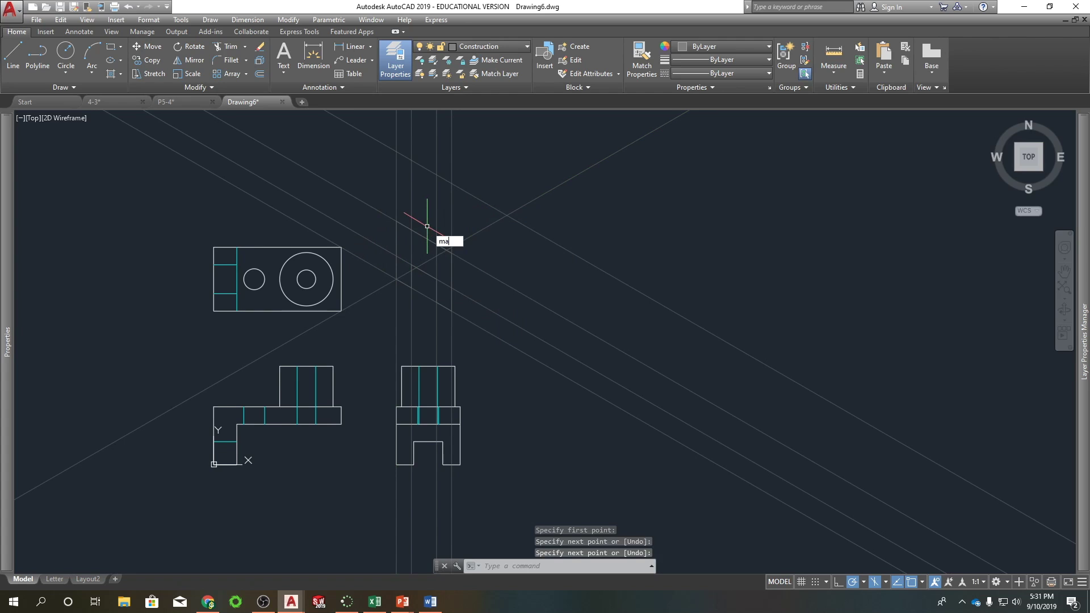
# - Match the face lines' properties to the top-view outline using MATCHPROP
pyautogui.write('ma')
pyautogui.press('Return')
pyautogui.click(292, 248)
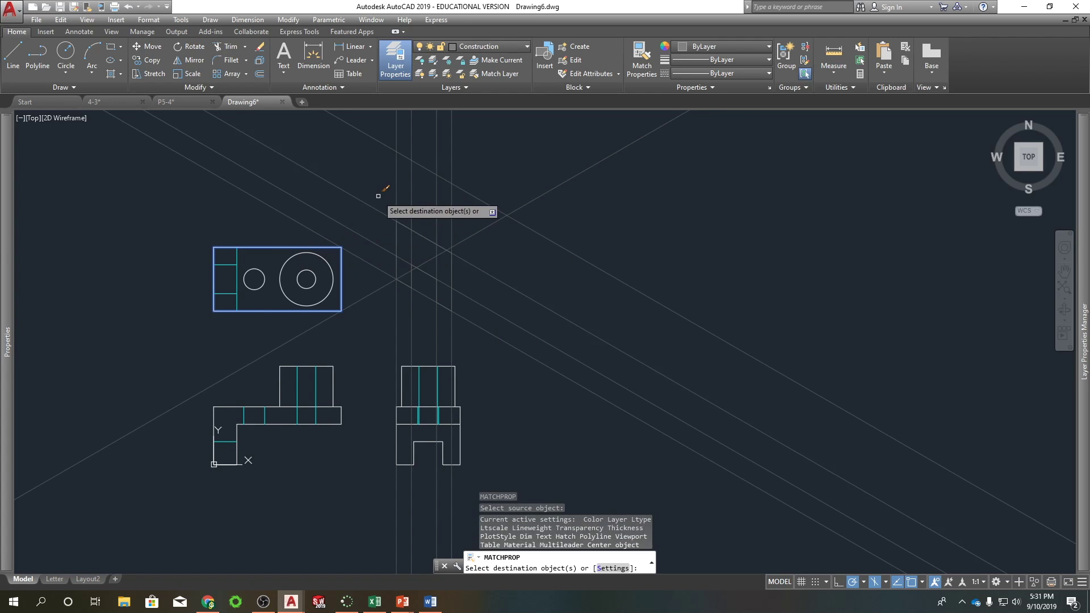
pyautogui.moveTo(378, 196); pyautogui.dragTo(469, 323)
pyautogui.rightClick(510, 276)
pyautogui.click(516, 282)
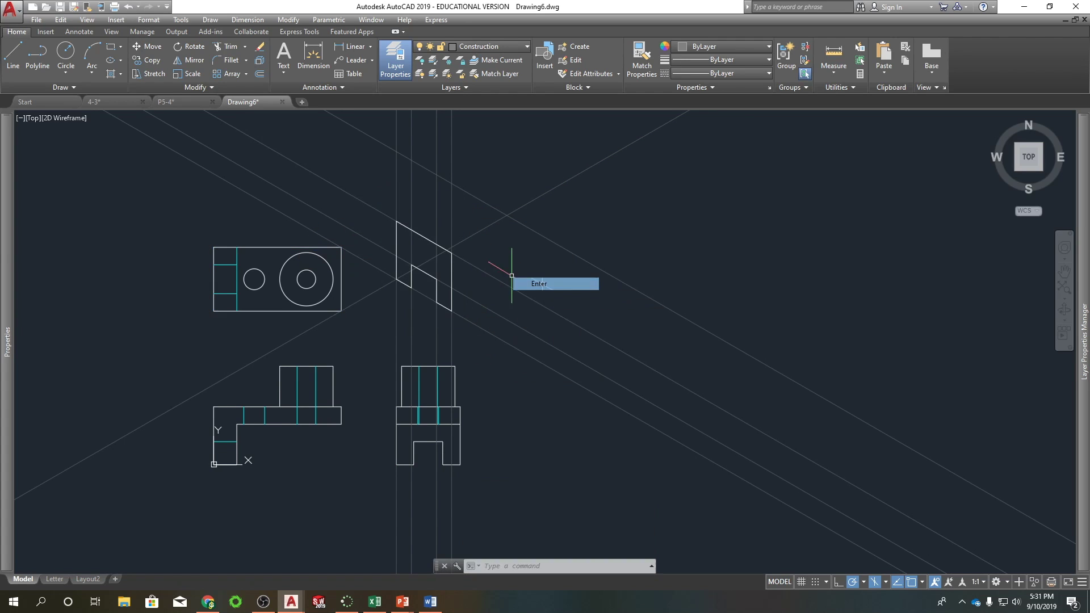
pyautogui.click(515, 283)
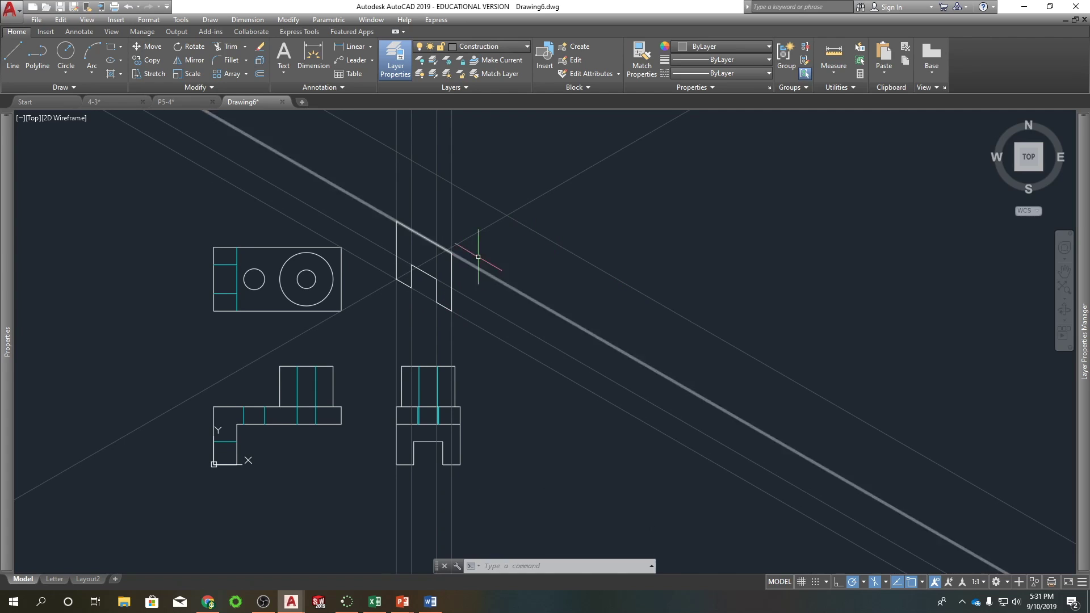
# - Copy a diagonal construction line from the intersection to the face's lower corner
pyautogui.click(493, 217)
pyautogui.click(488, 223)
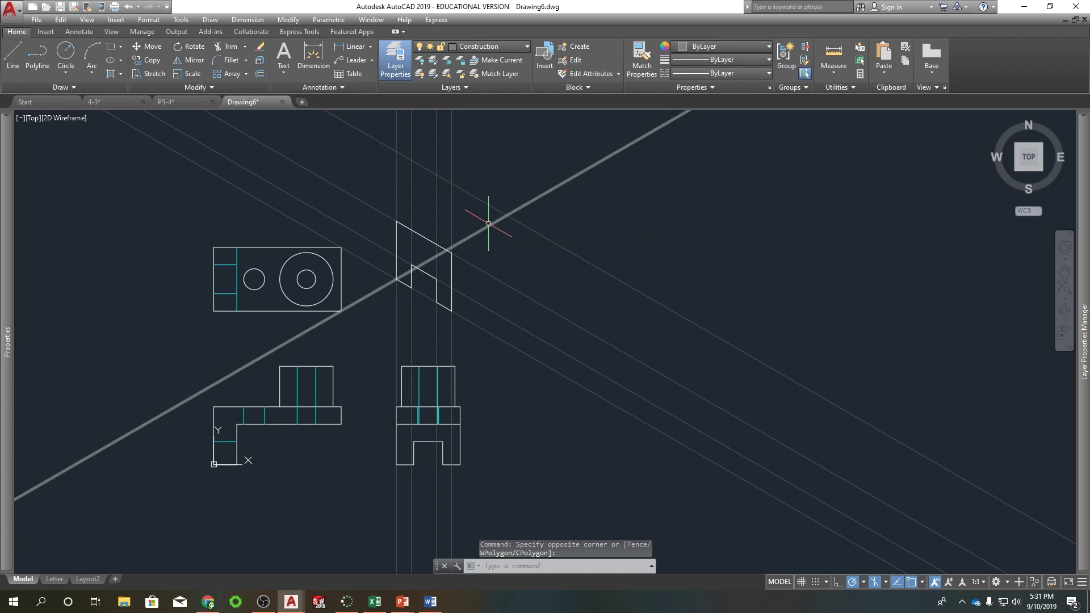
pyautogui.write('o')
pyautogui.press('Return')
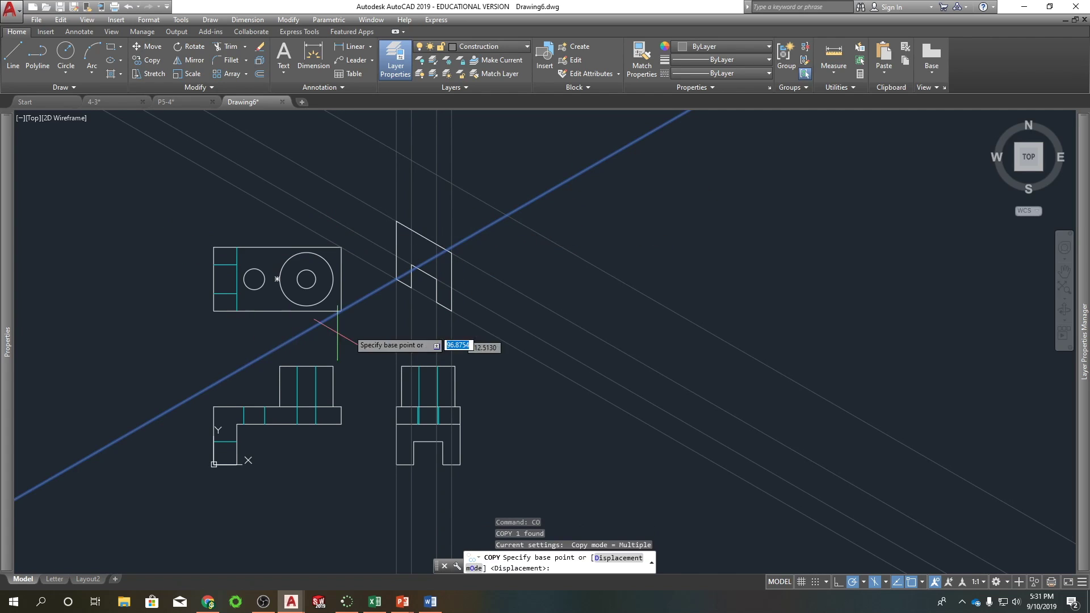
pyautogui.click(396, 279)
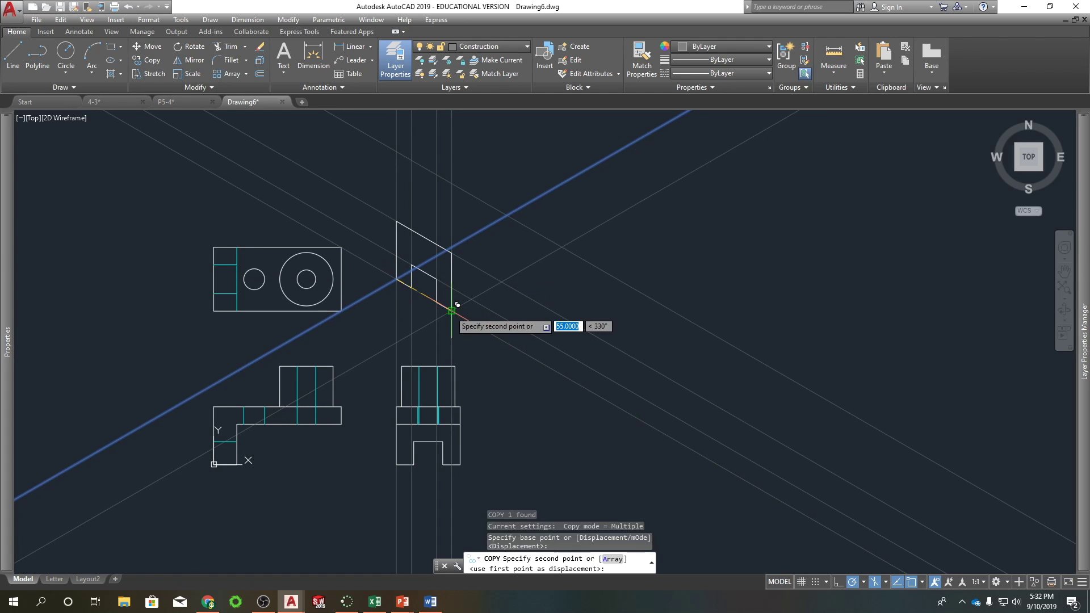
pyautogui.click(451, 310)
pyautogui.press('Escape')
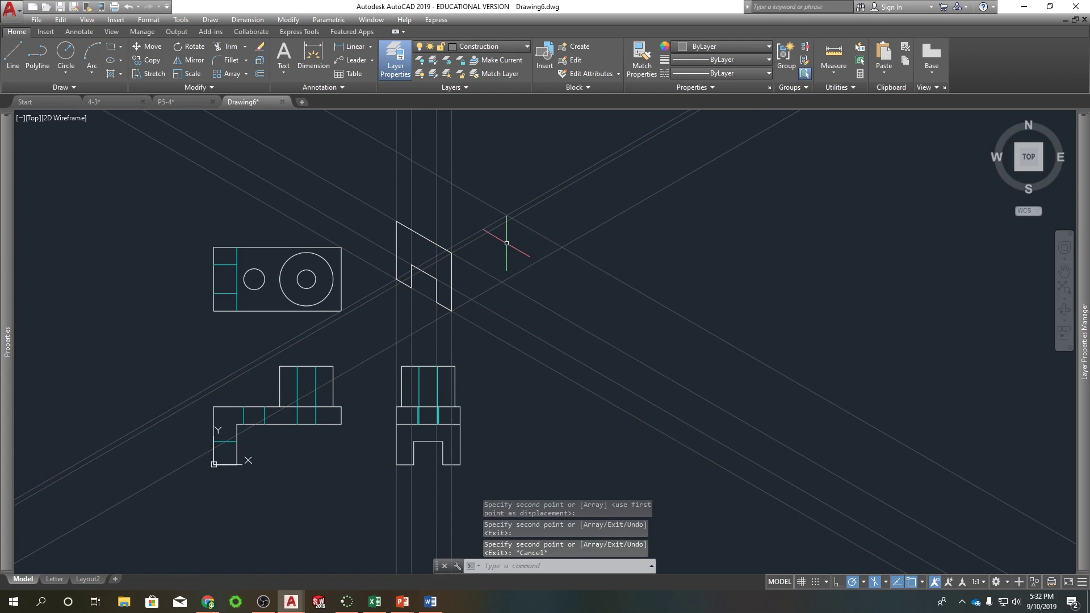
# - Copy the diagonal construction line 15 units straight down
pyautogui.click(490, 236)
pyautogui.click(488, 227)
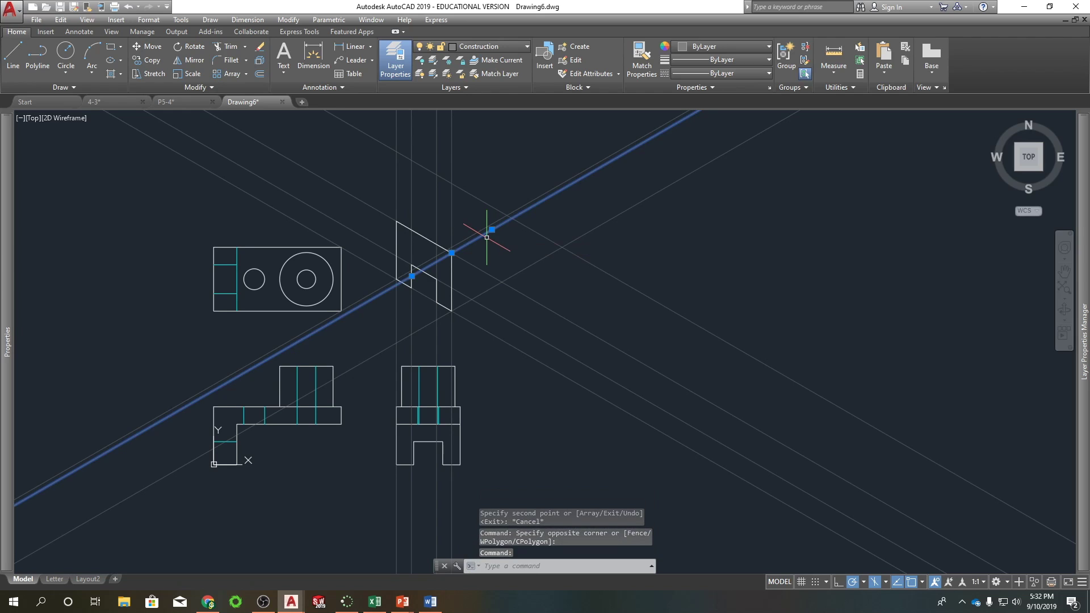
pyautogui.write('co')
pyautogui.press('space')
pyautogui.click(451, 253)
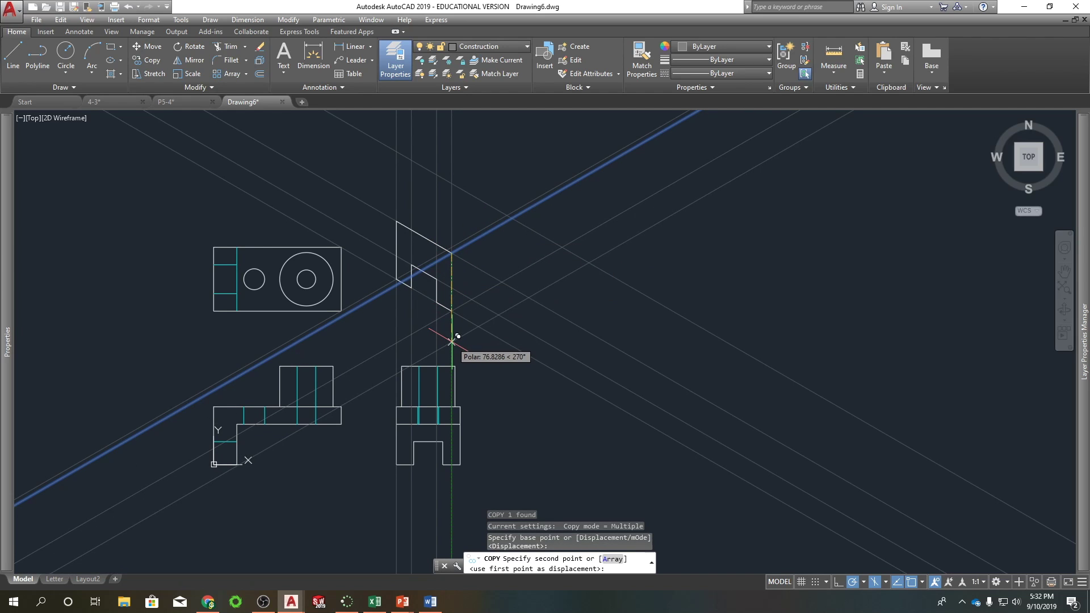
pyautogui.write('15')
pyautogui.press('Return')
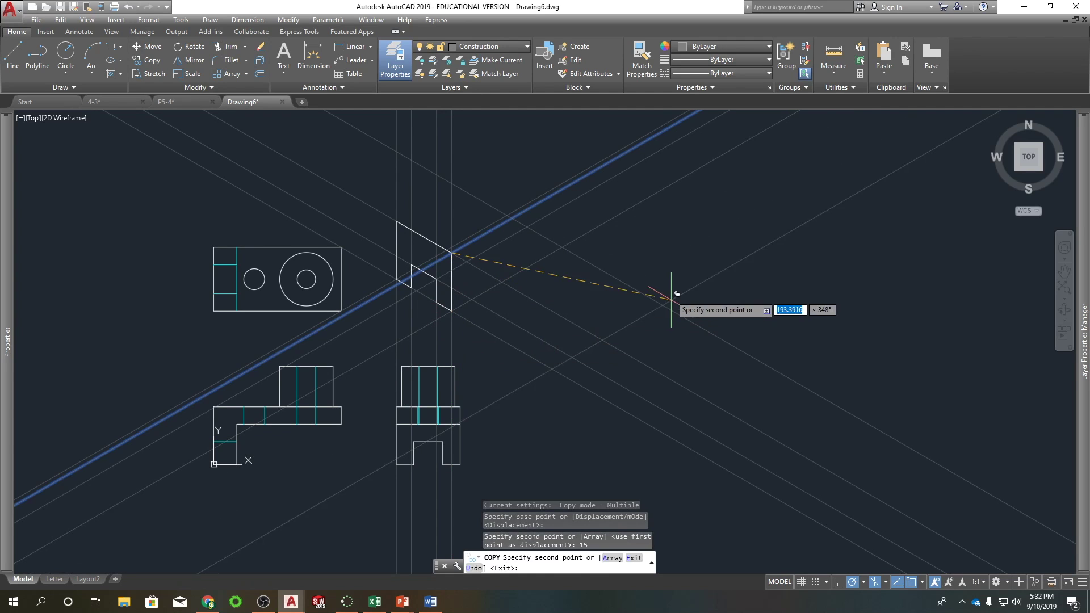
pyautogui.press('Escape')
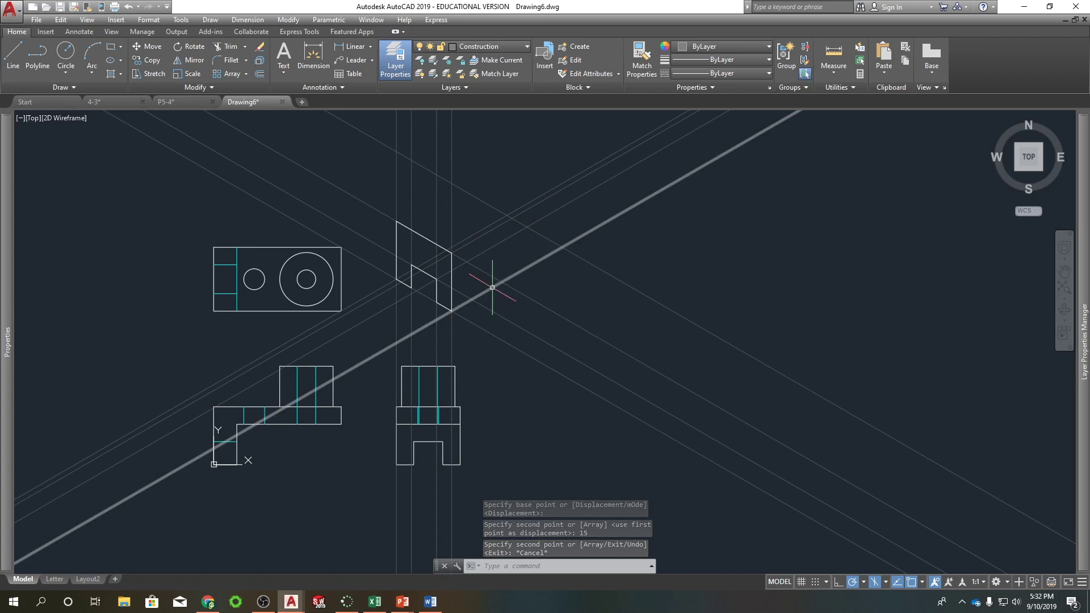
# - Copy the down-right diagonal construction line 110 units along 30°
pyautogui.click(464, 247)
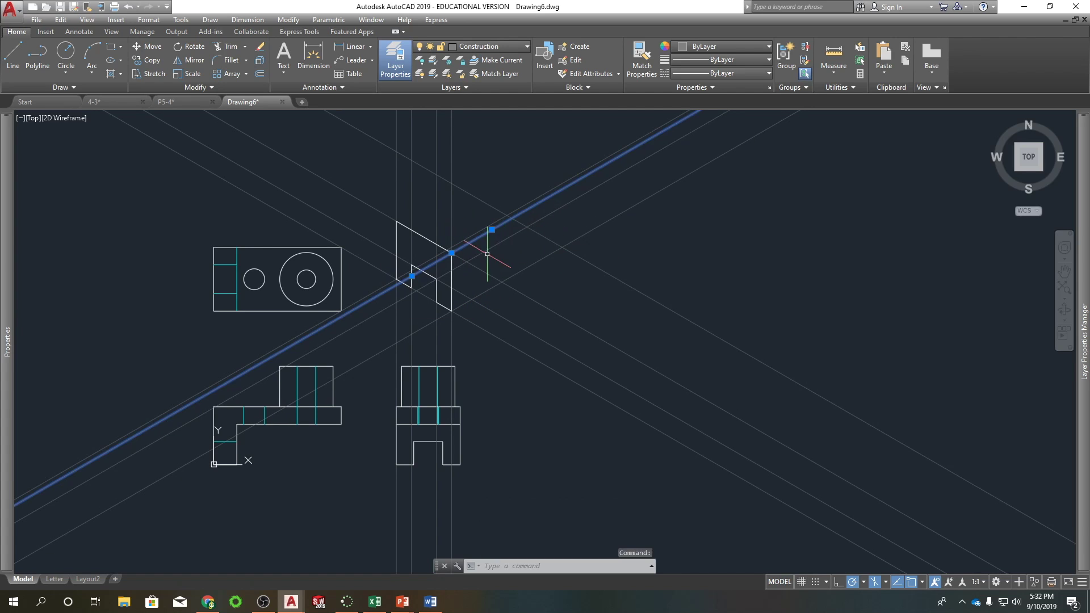
pyautogui.click(499, 283)
pyautogui.press('Escape')
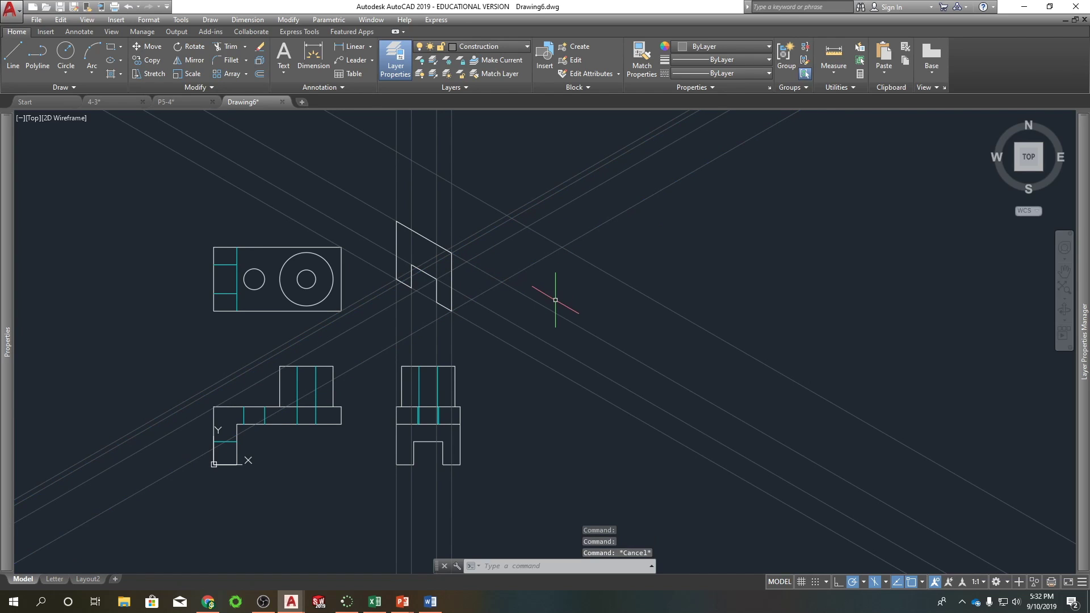
pyautogui.click(551, 308)
pyautogui.write('co')
pyautogui.press('Return')
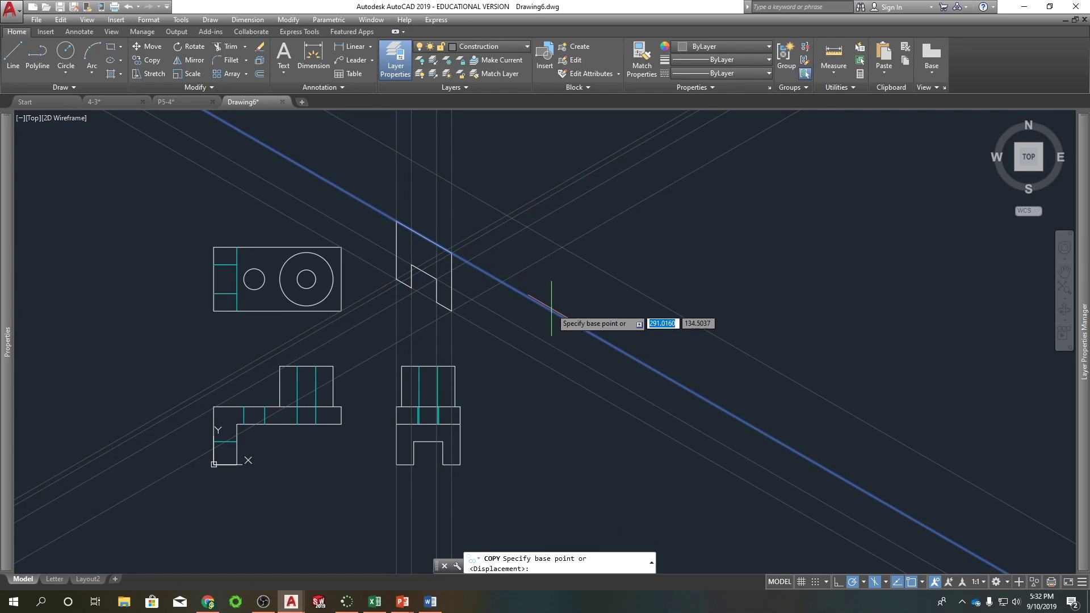
pyautogui.click(452, 251)
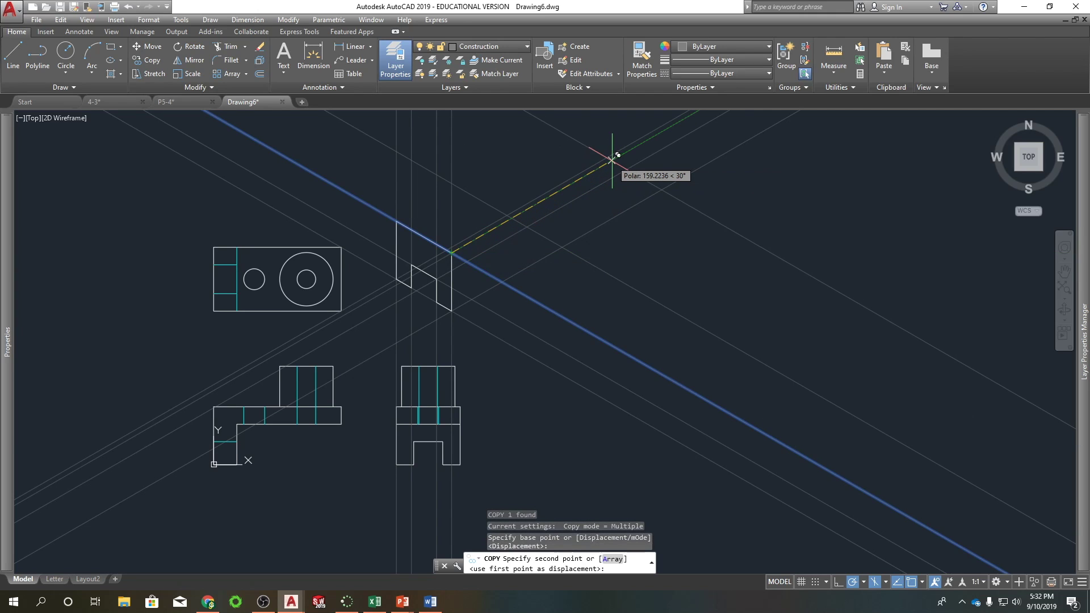
pyautogui.press('Return')
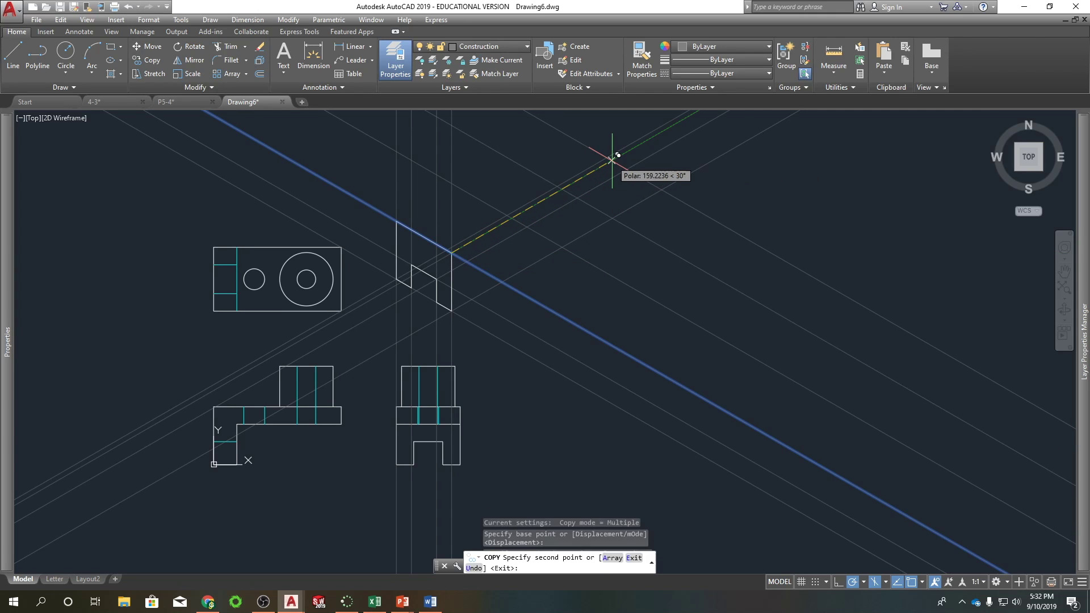
pyautogui.press('Escape')
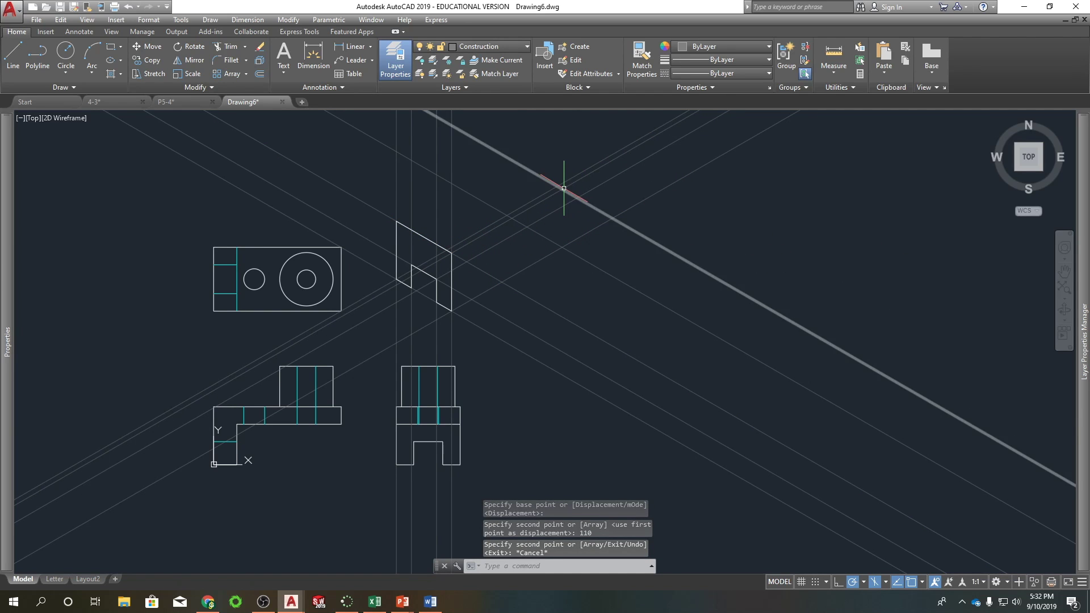
pyautogui.press('Escape')
pyautogui.press('Escape')
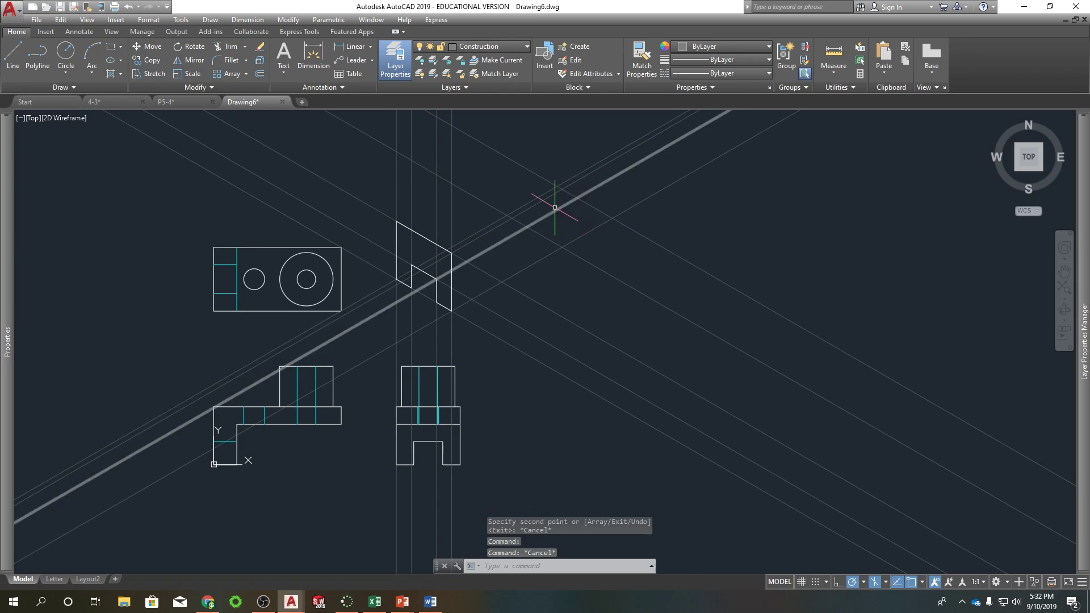
# - Copy the vertical construction line to the right, then undo the misplaced copy
pyautogui.click(449, 205)
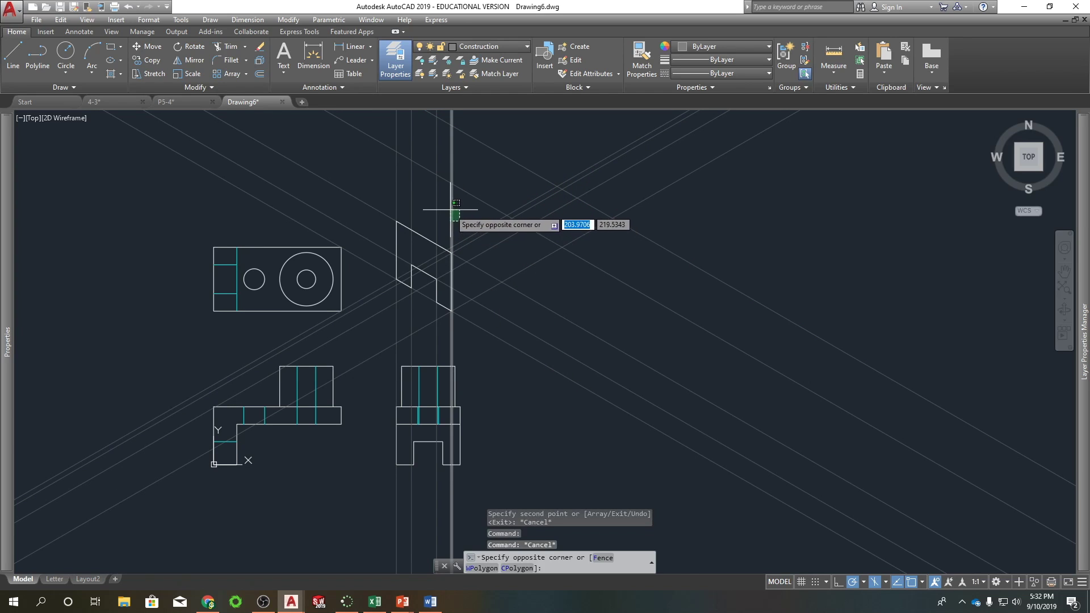
pyautogui.write('co')
pyautogui.press('Return')
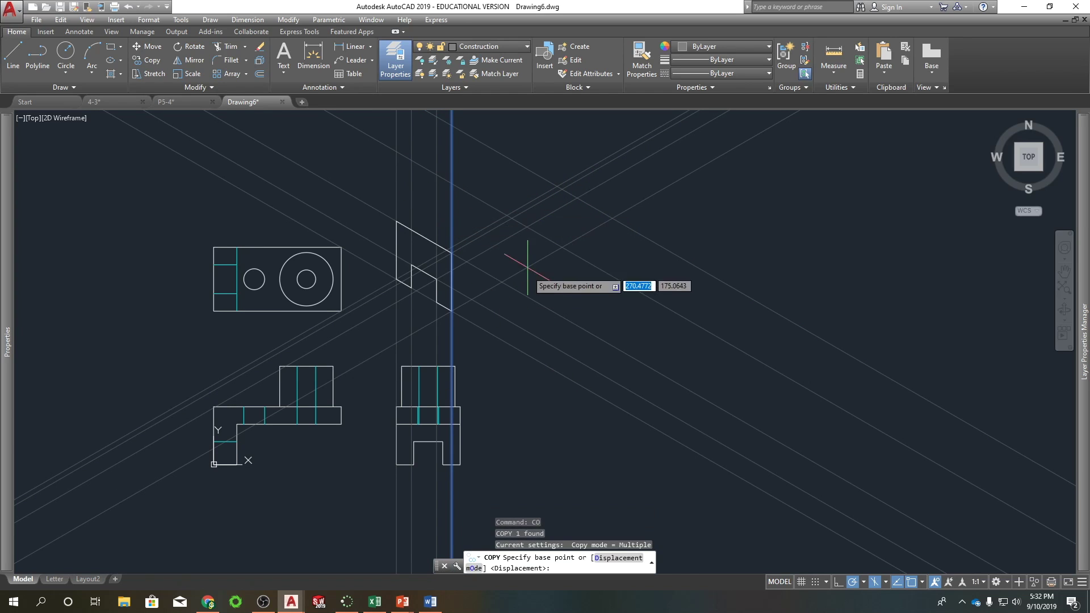
pyautogui.click(451, 252)
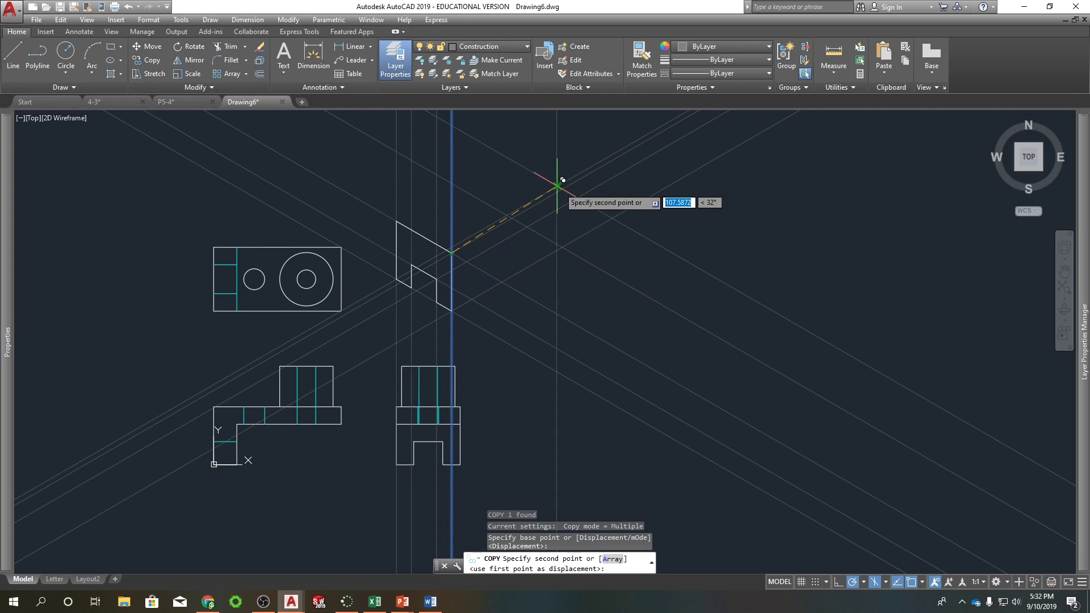
pyautogui.click(562, 187)
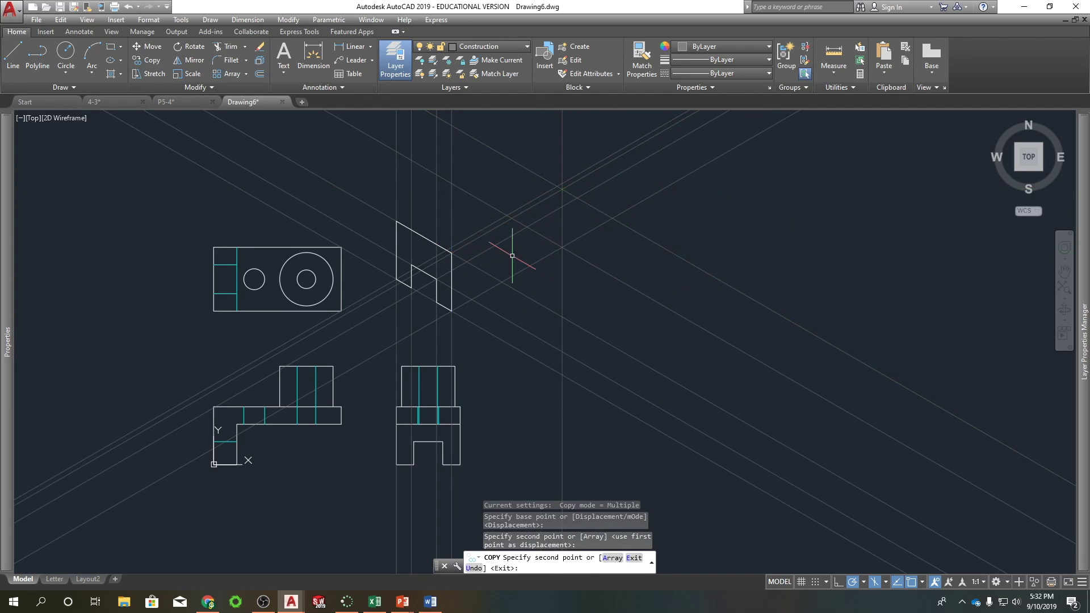
pyautogui.press('Escape')
pyautogui.hotkey('ctrl', 'z')
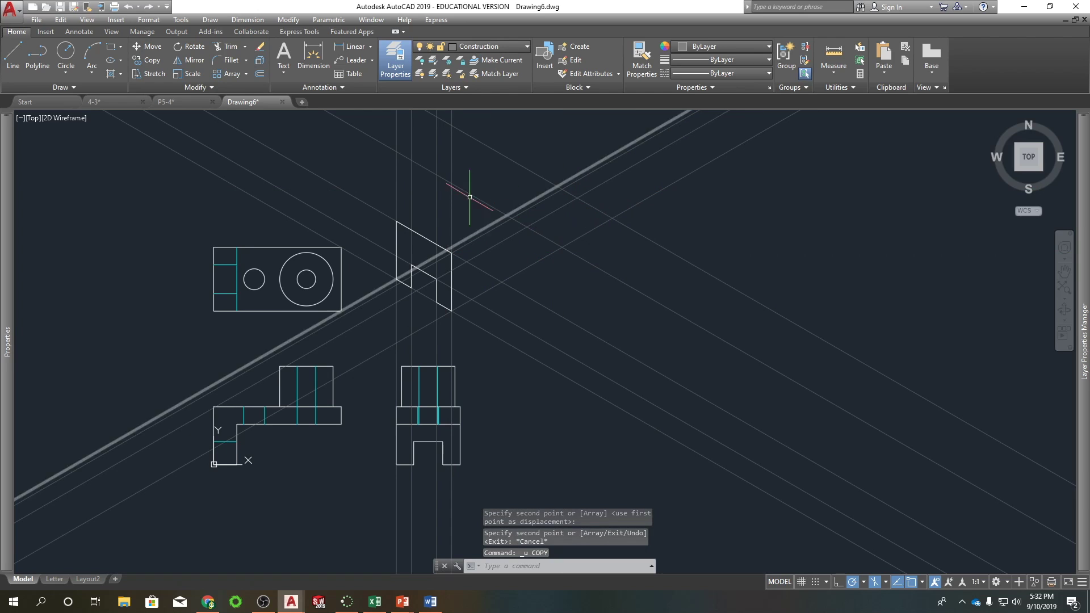
# - Copy the vertical construction line 110 units along 30°
pyautogui.click(452, 211)
pyautogui.write('o')
pyautogui.press('Return')
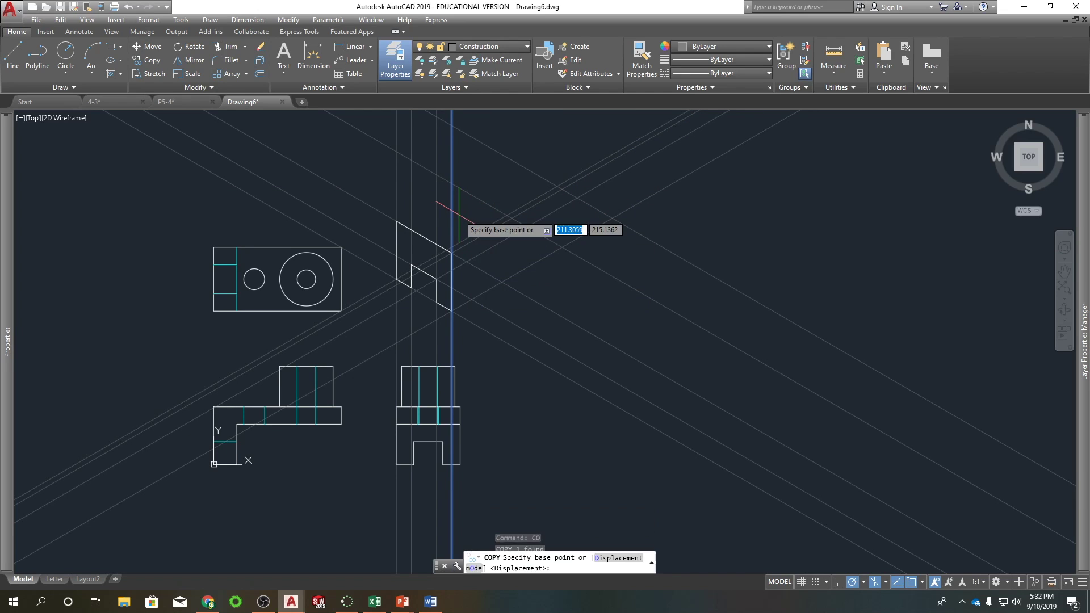
pyautogui.click(451, 252)
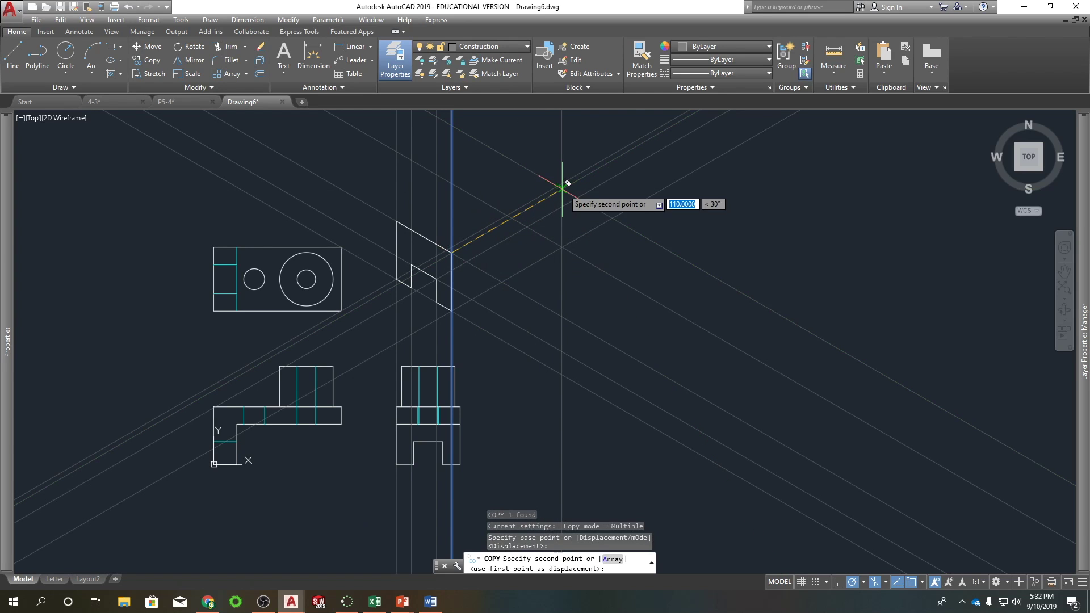
pyautogui.press('Return')
pyautogui.press('Escape')
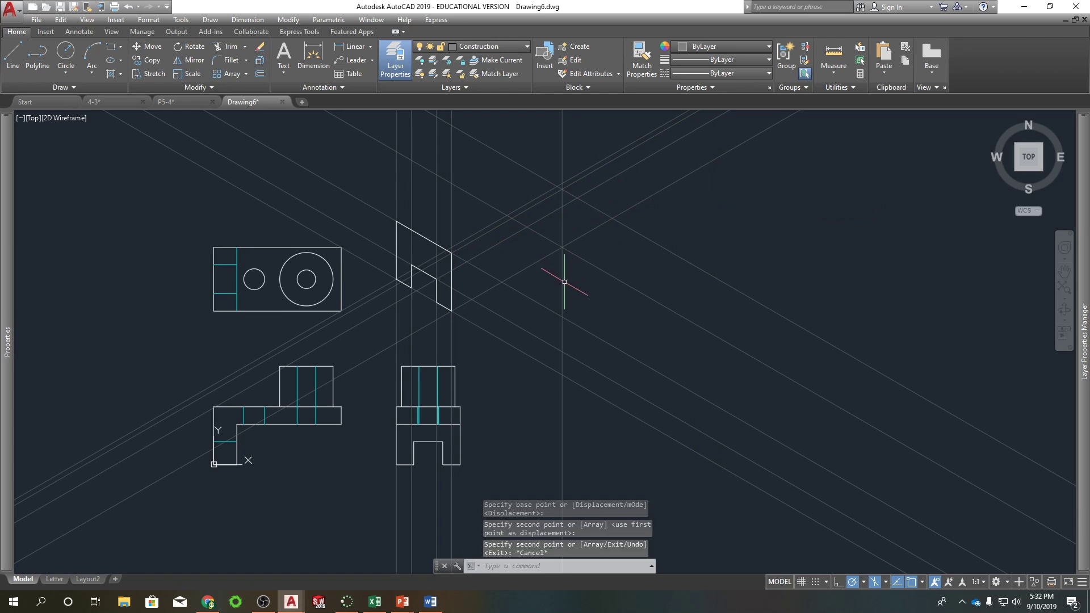
# - Copy the vertical construction line at the wedge corner 20 units along 30°
pyautogui.click(447, 215)
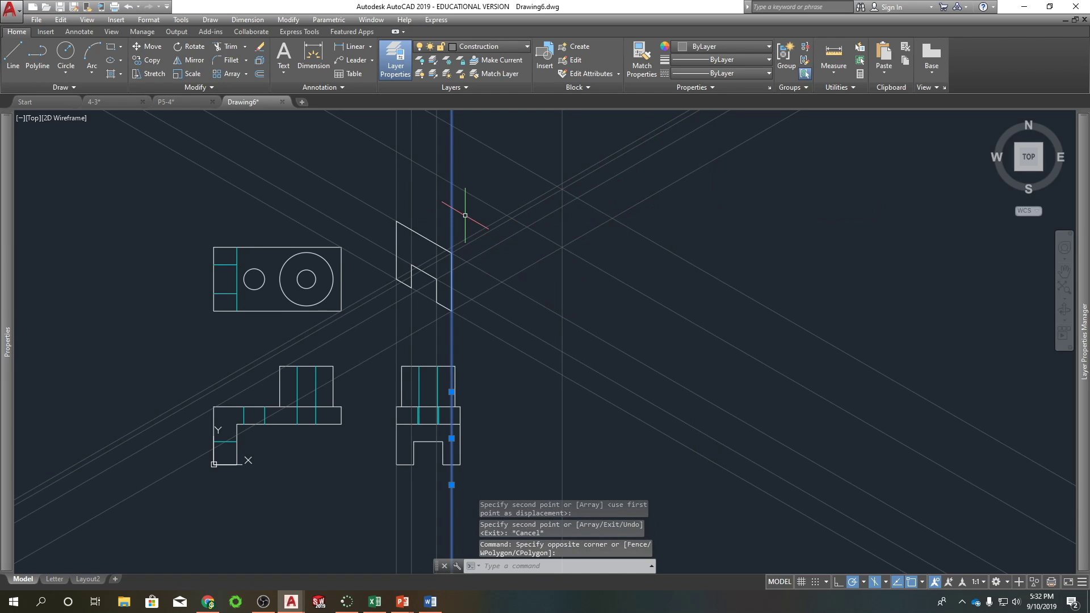
pyautogui.write('co')
pyautogui.press('Return')
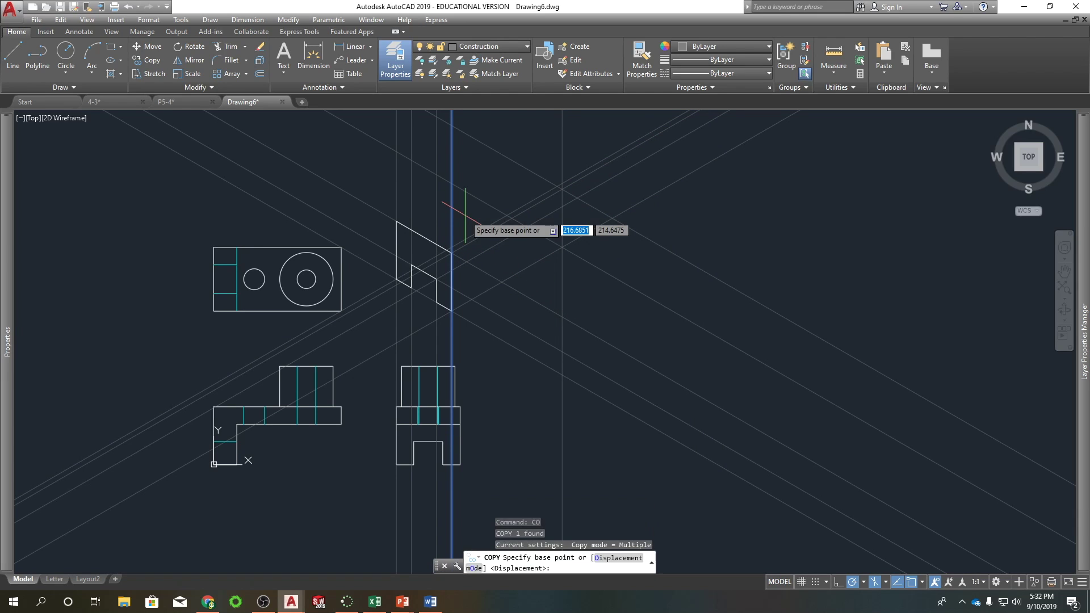
pyautogui.click(451, 252)
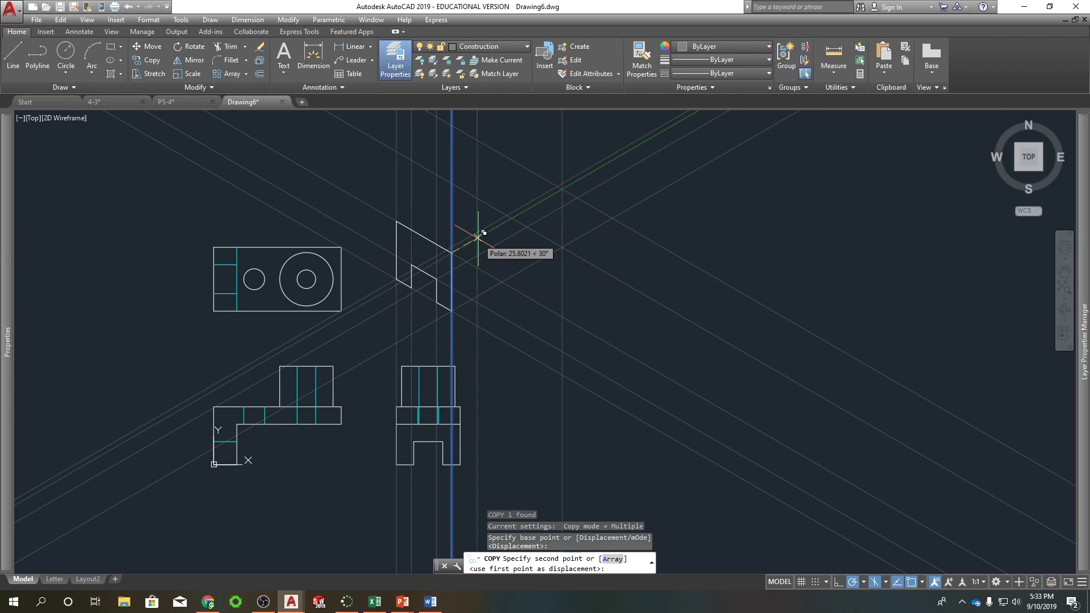
pyautogui.write('20')
pyautogui.press('Return')
pyautogui.press('Escape')
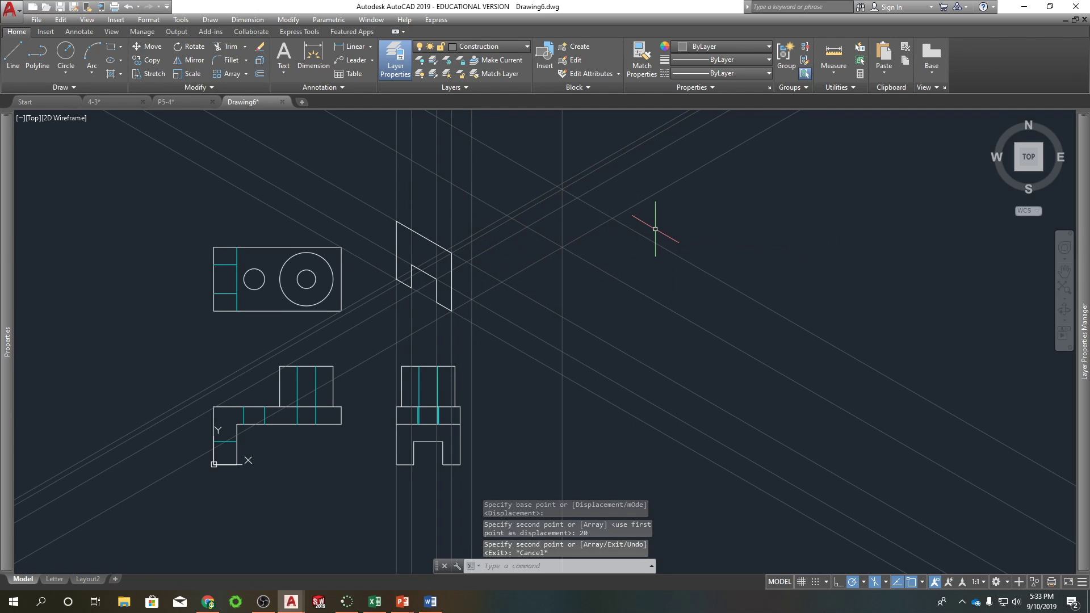
# - Draw the long arm's outline edges from the wedge's corner to the far corner
pyautogui.write('l')
pyautogui.press('Return')
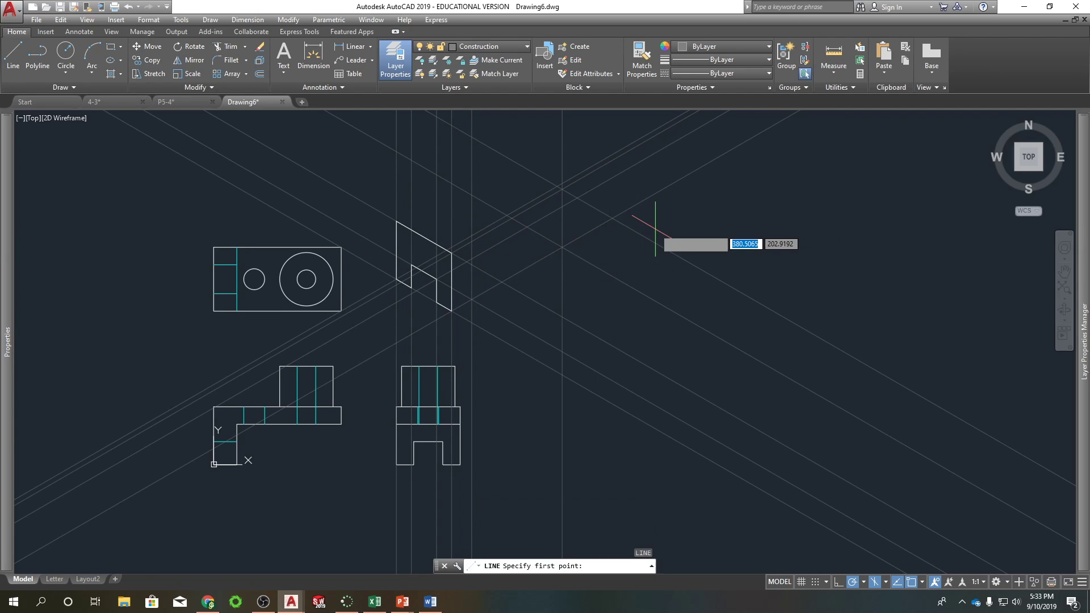
pyautogui.click(452, 310)
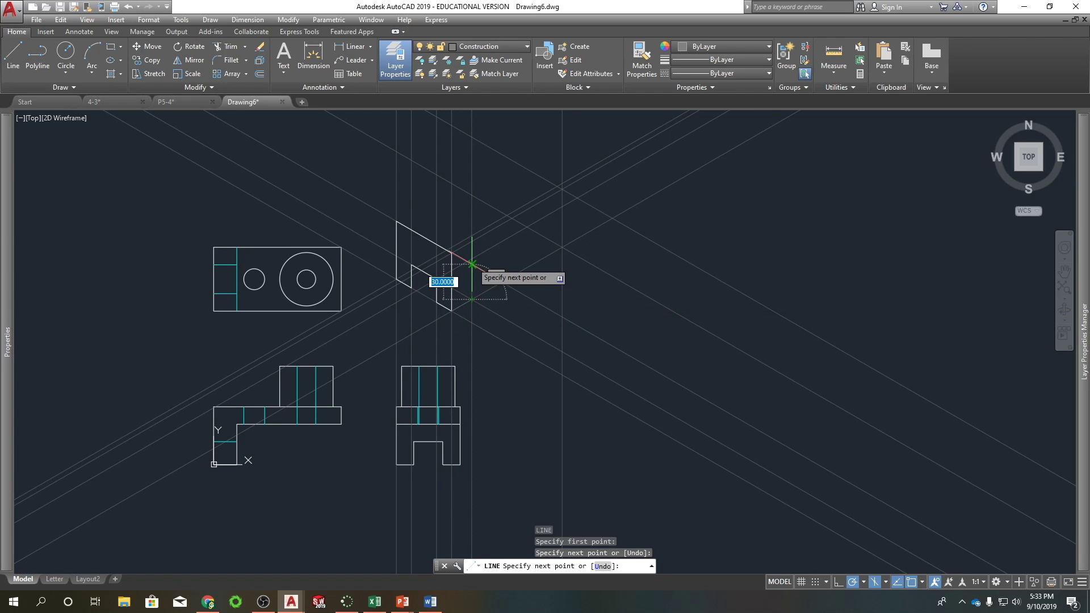
pyautogui.click(471, 259)
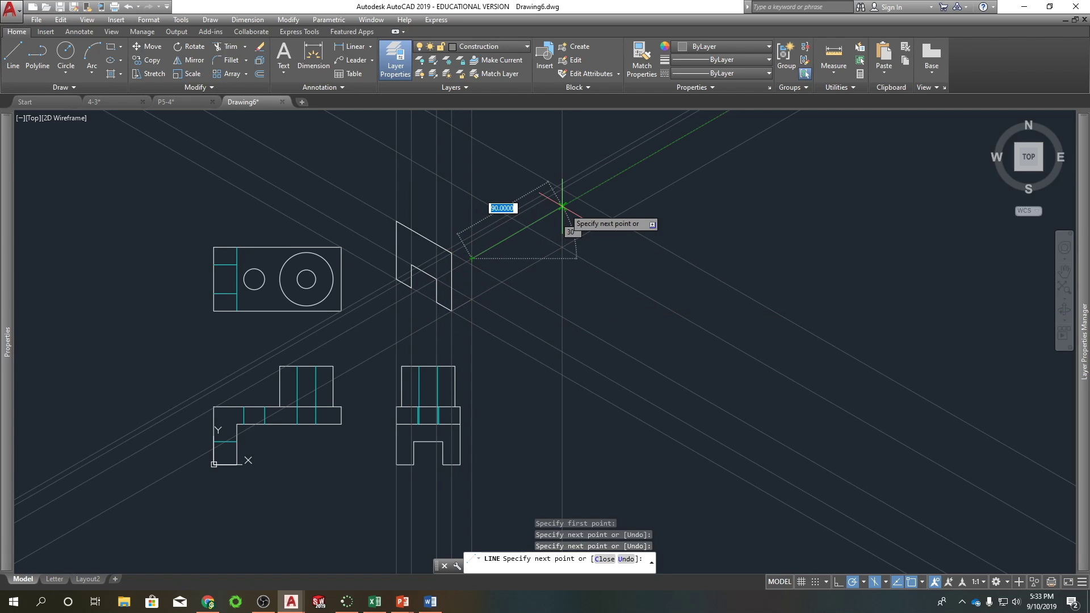
pyautogui.click(562, 206)
pyautogui.click(562, 189)
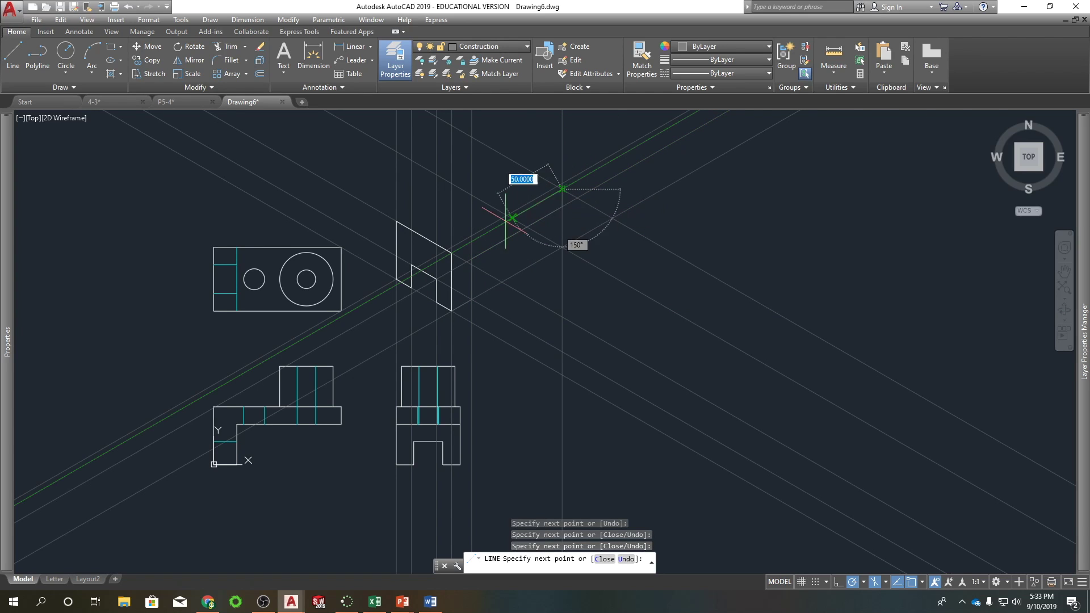
pyautogui.press('Escape')
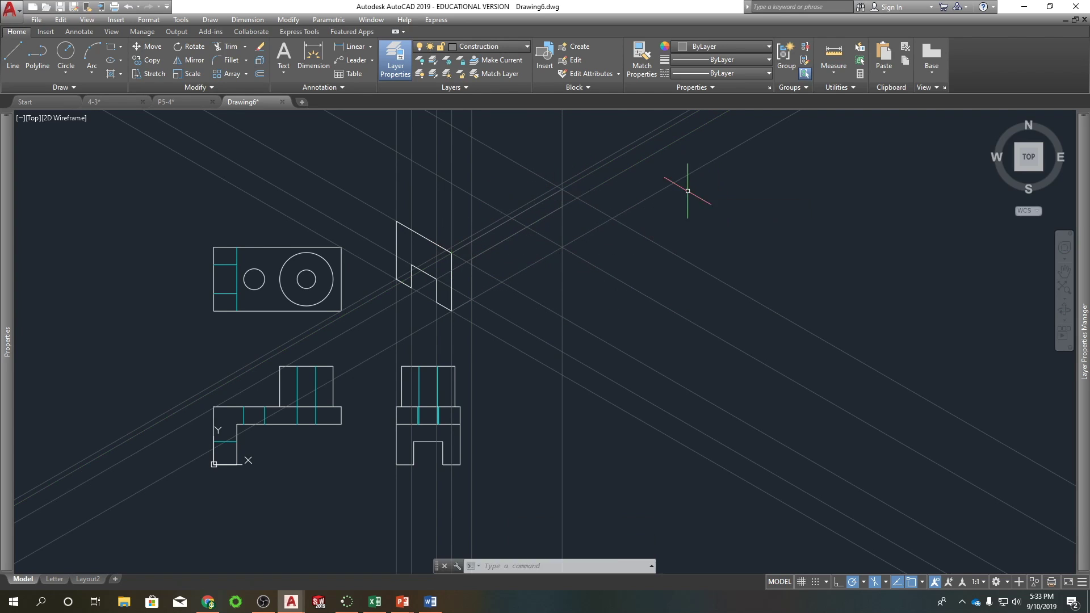
# - Match the new arm lines to the wedge's left visible edge with MATCHPROP
pyautogui.write('ma')
pyautogui.press('Return')
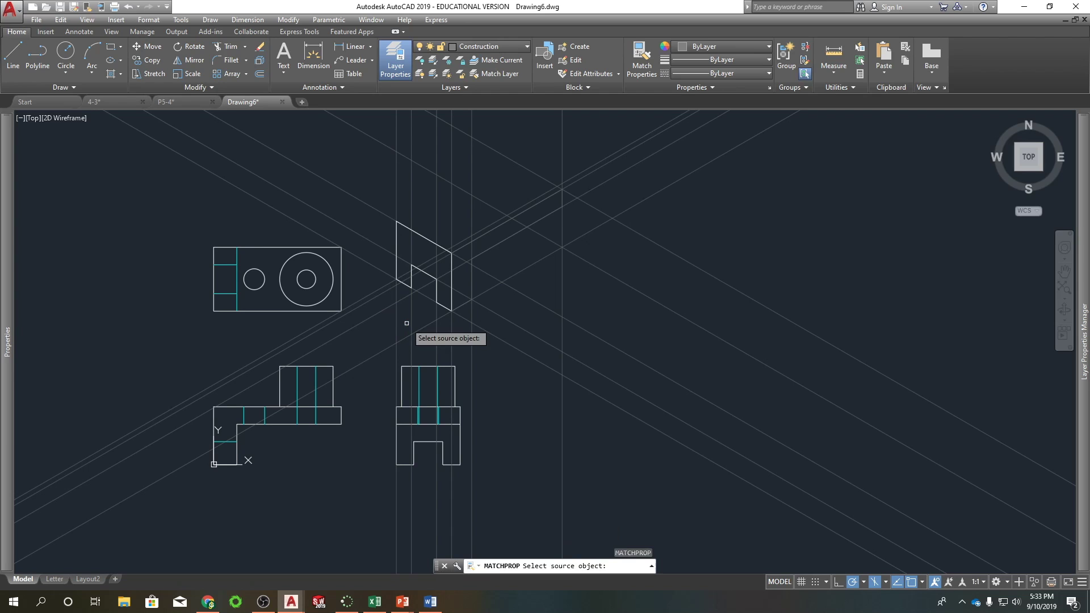
pyautogui.click(397, 230)
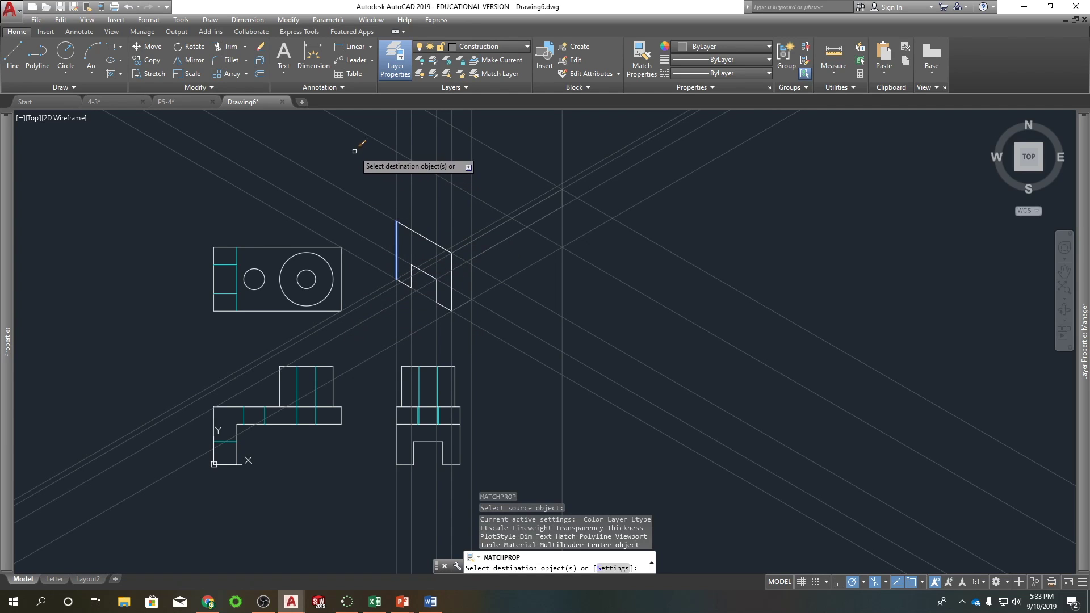
pyautogui.click(376, 117)
pyautogui.click(704, 343)
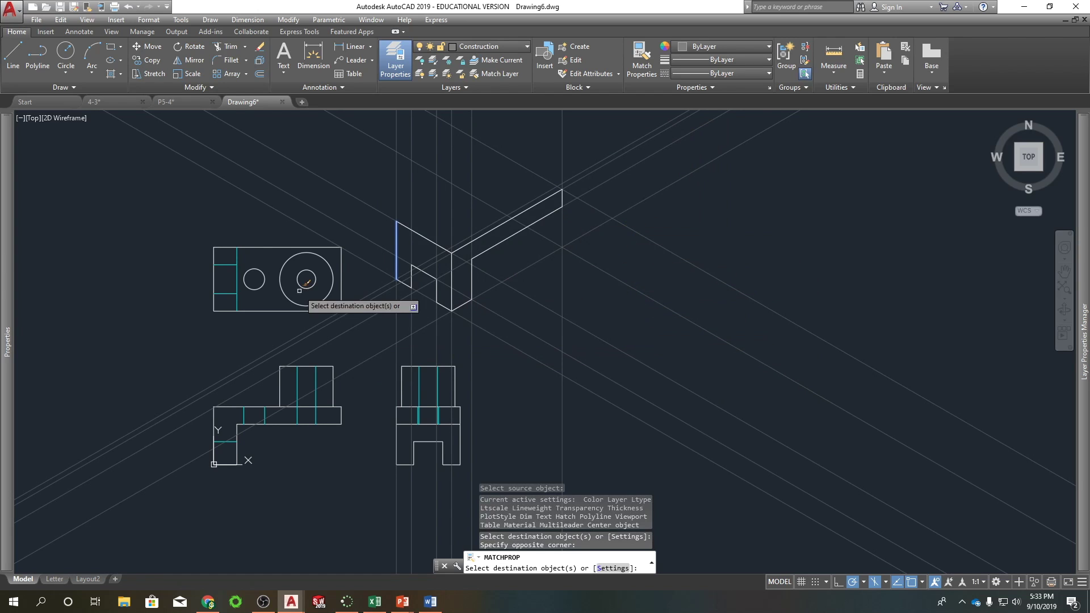
pyautogui.rightClick(657, 165)
pyautogui.click(673, 172)
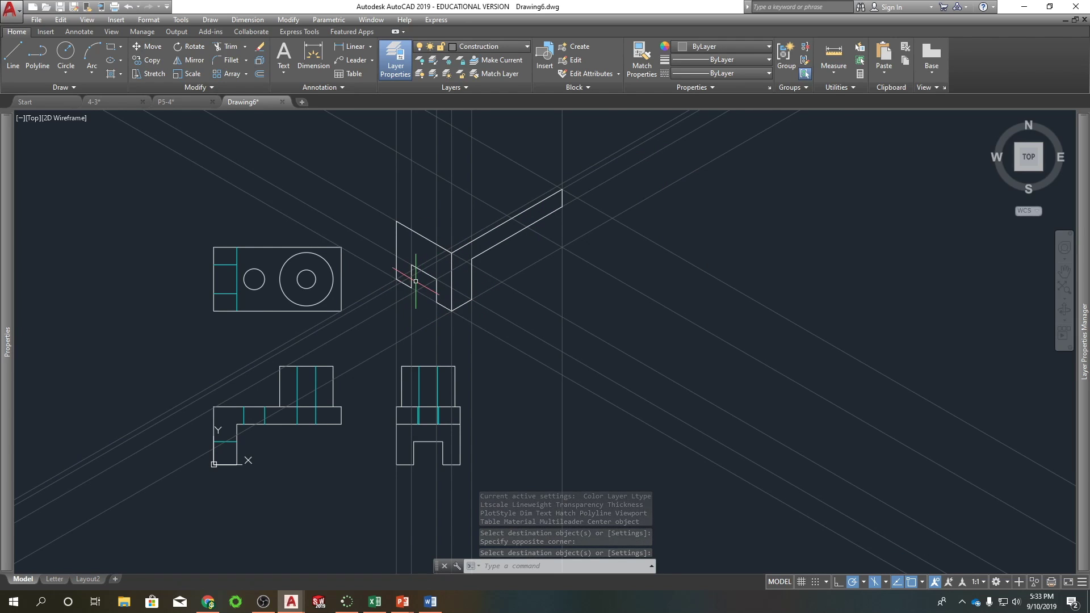
# - Draw the notch edge line from the notch corner
pyautogui.scroll(2, 421, 282)
pyautogui.write('l')
pyautogui.press('Return')
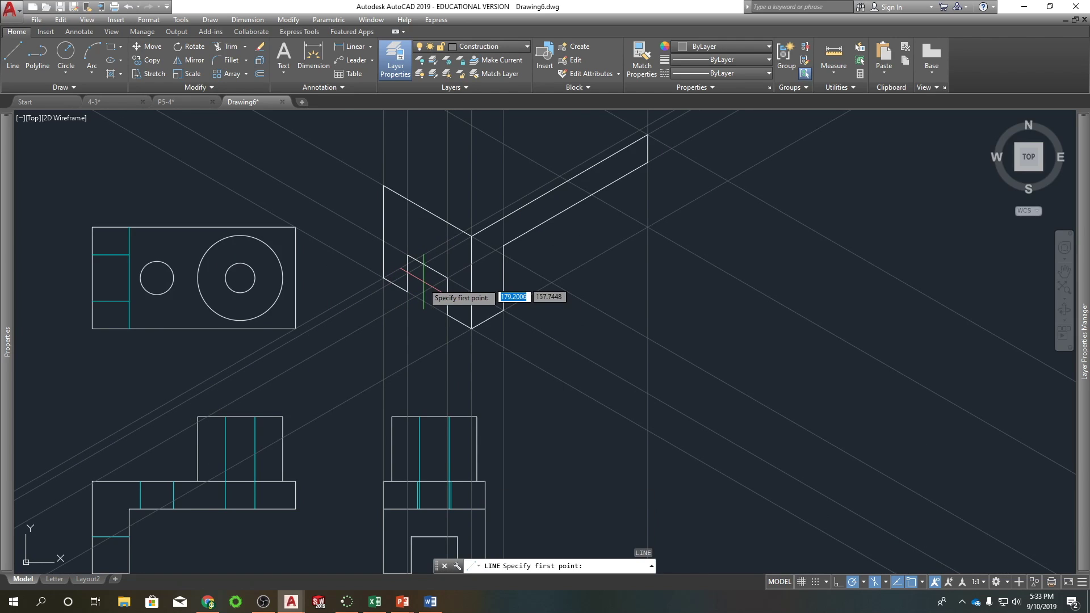
pyautogui.click(406, 290)
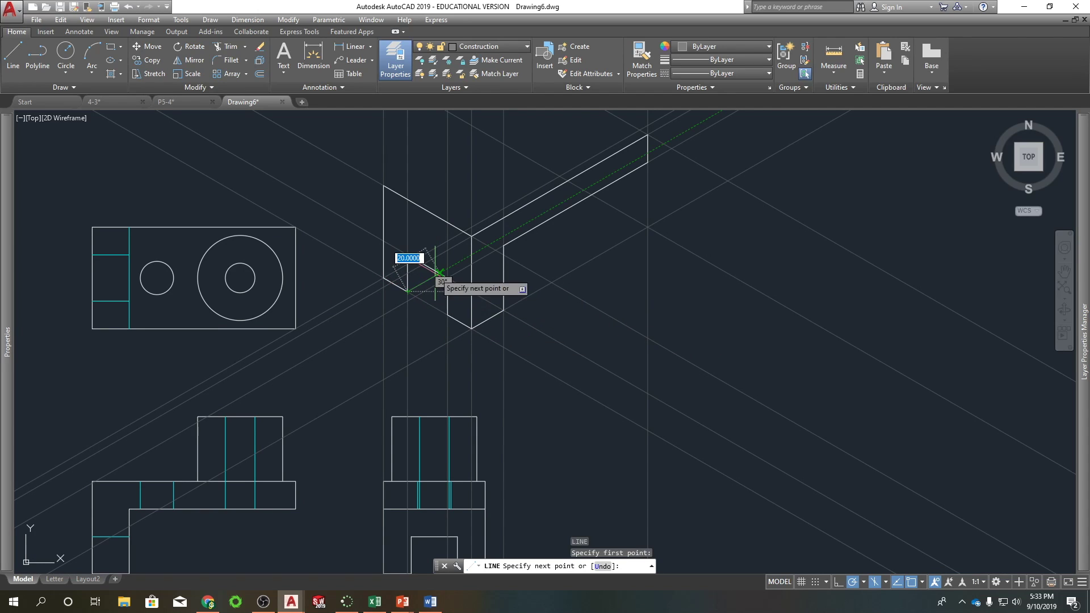
pyautogui.rightClick(494, 225)
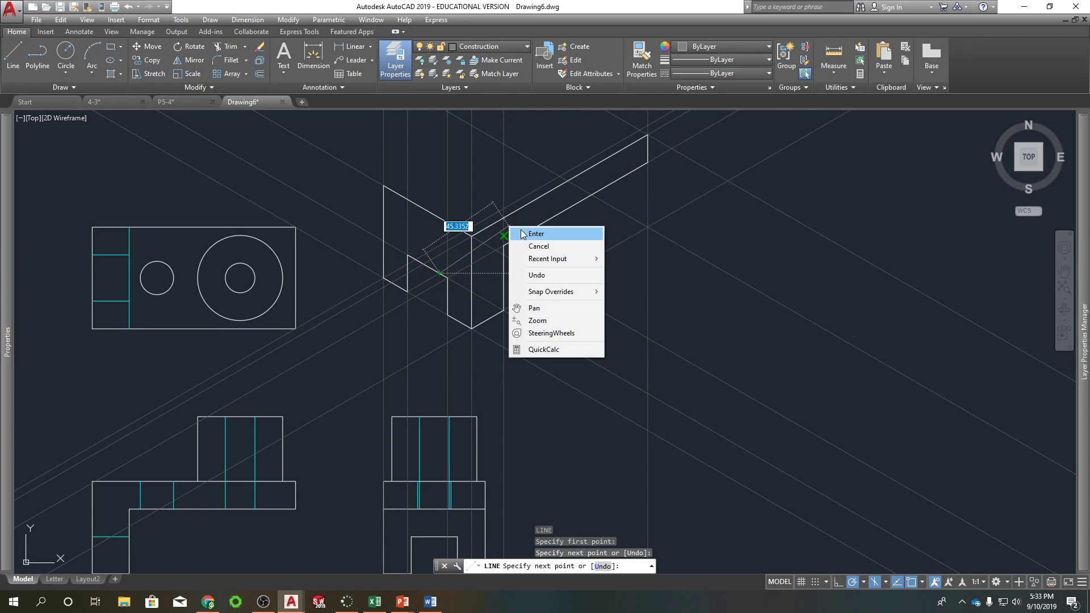
pyautogui.click(524, 232)
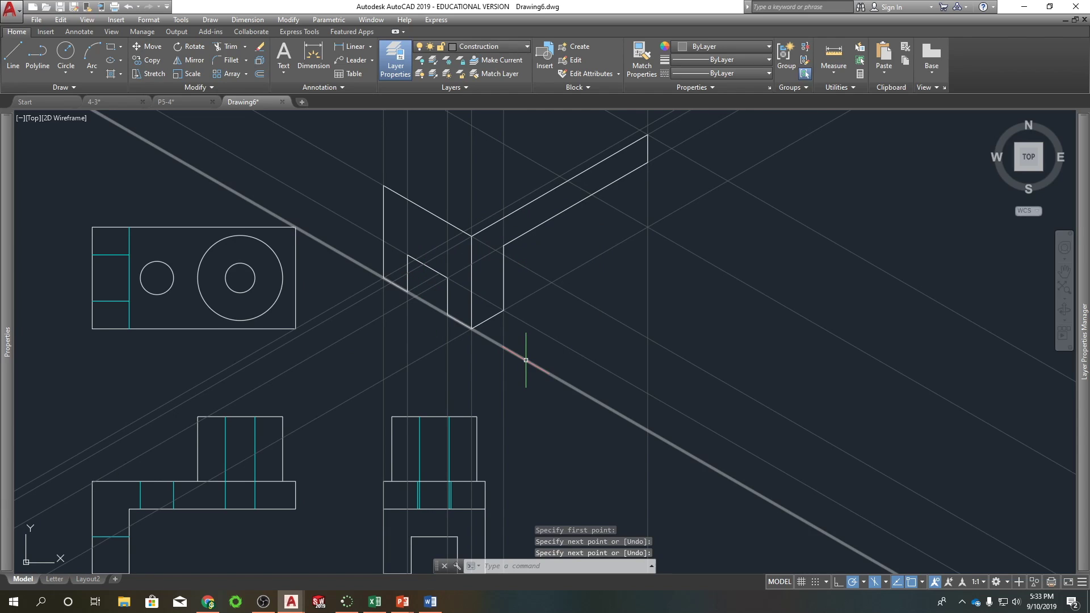
# - Make Visible the current layer by picking an outline line with LAYMCUR
pyautogui.press('Return')
pyautogui.click(447, 296)
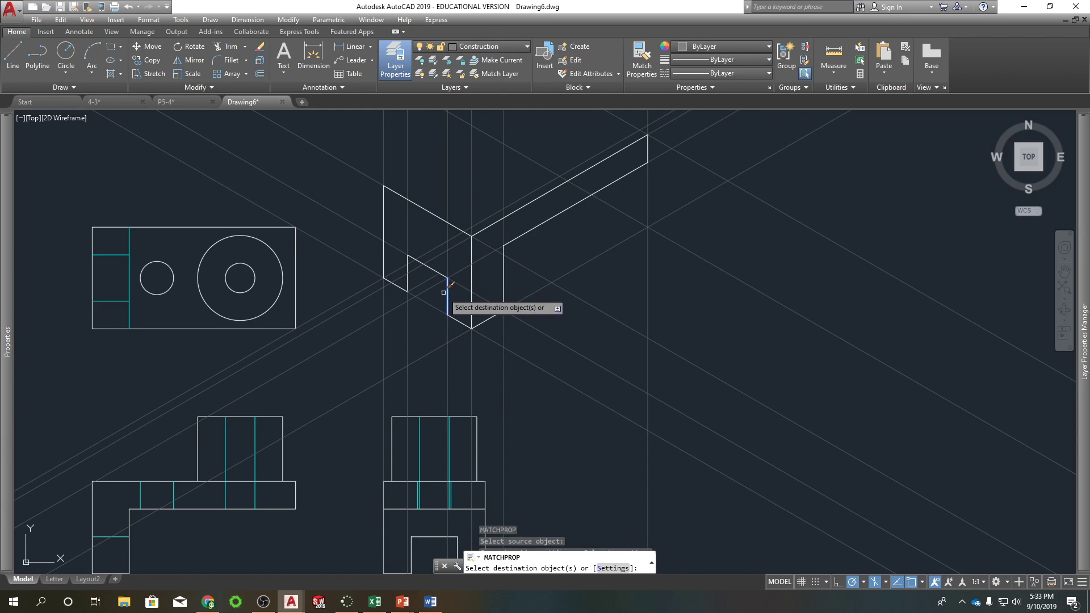
pyautogui.press('Escape')
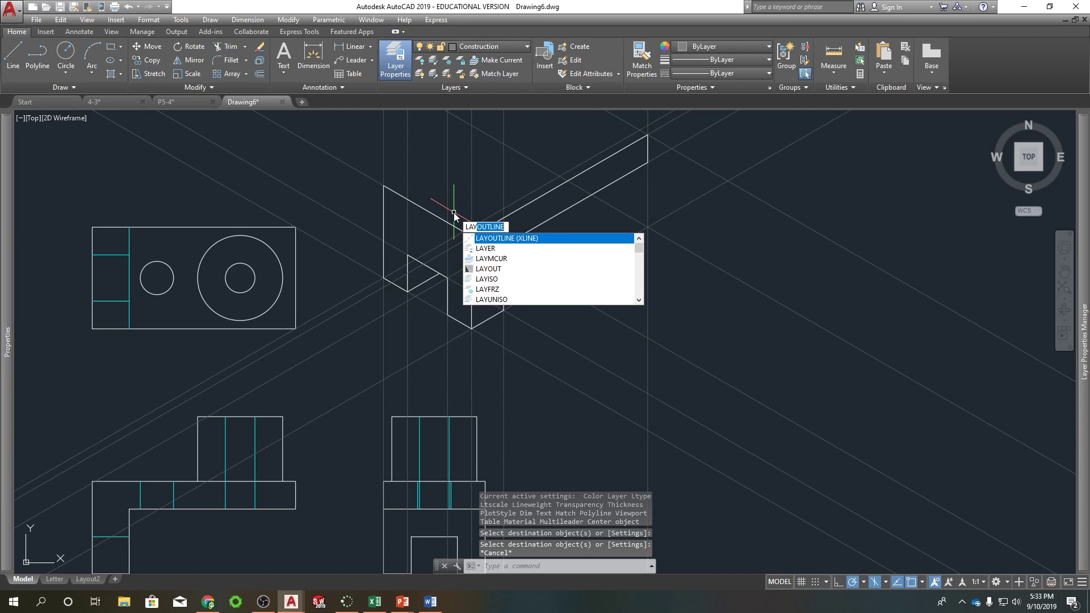
pyautogui.press('Down')
pyautogui.press('Down')
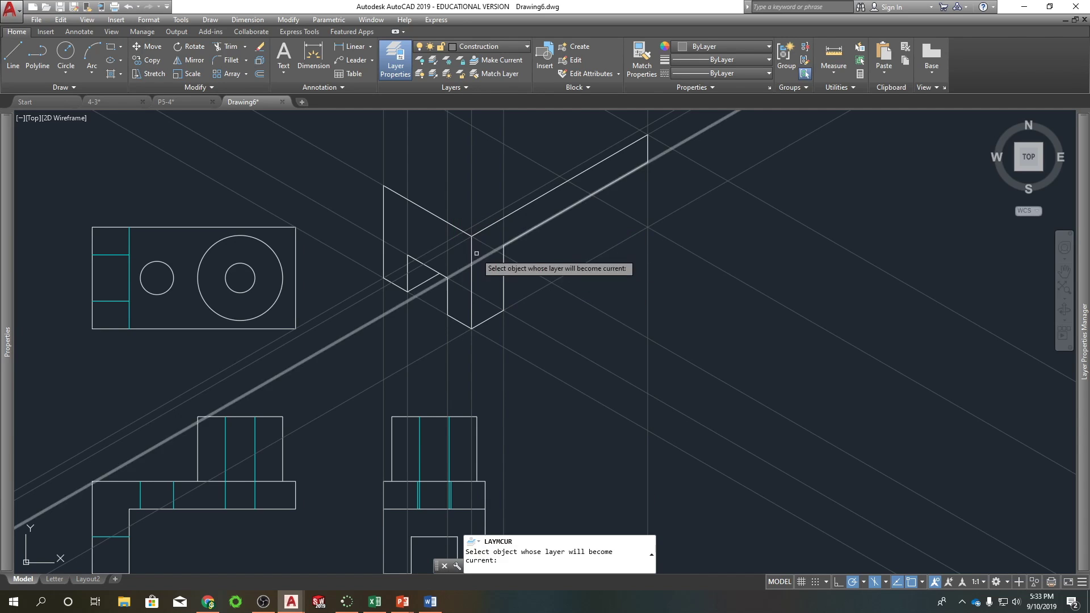
pyautogui.press('Return')
pyautogui.click(438, 218)
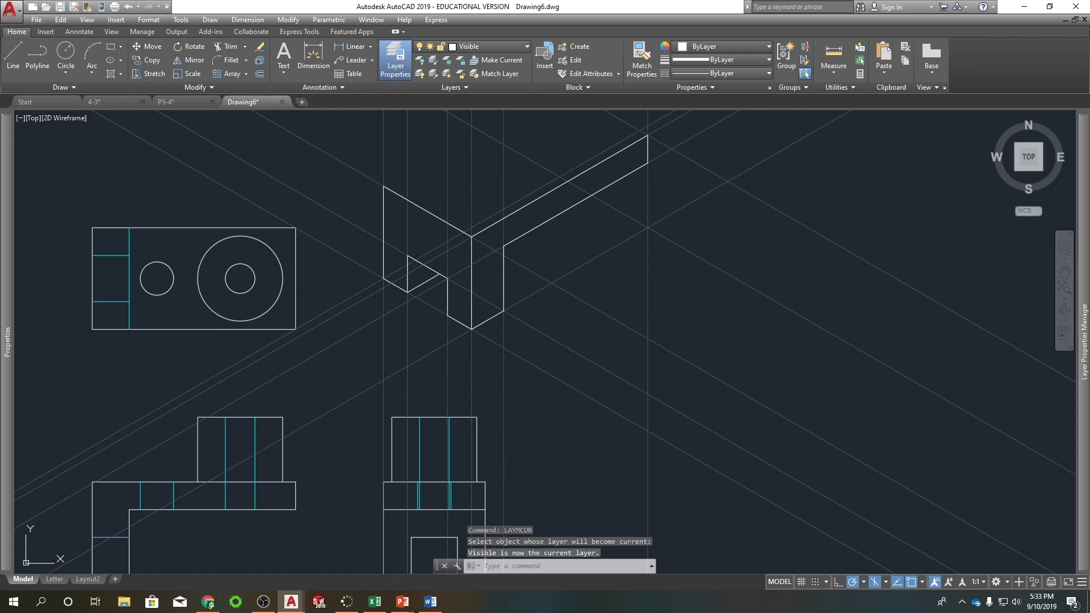
pyautogui.moveTo(416, 204); pyautogui.dragTo(373, 312, button='middle')
pyautogui.write('l')
pyautogui.press('Return')
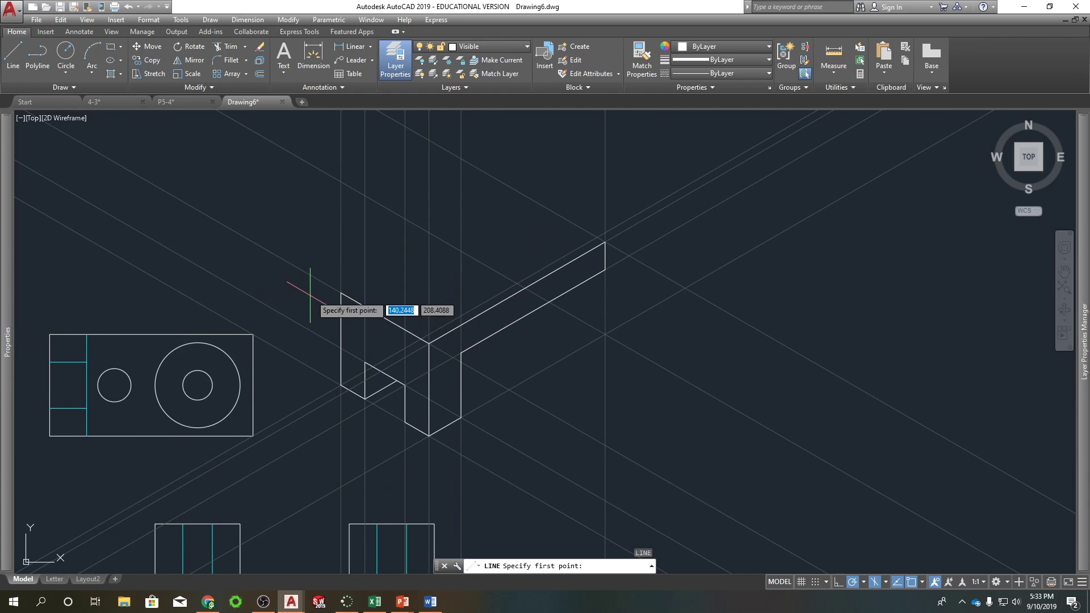
# - Draw the block's back top edge along 30° and down to the arm's end
pyautogui.click(341, 292)
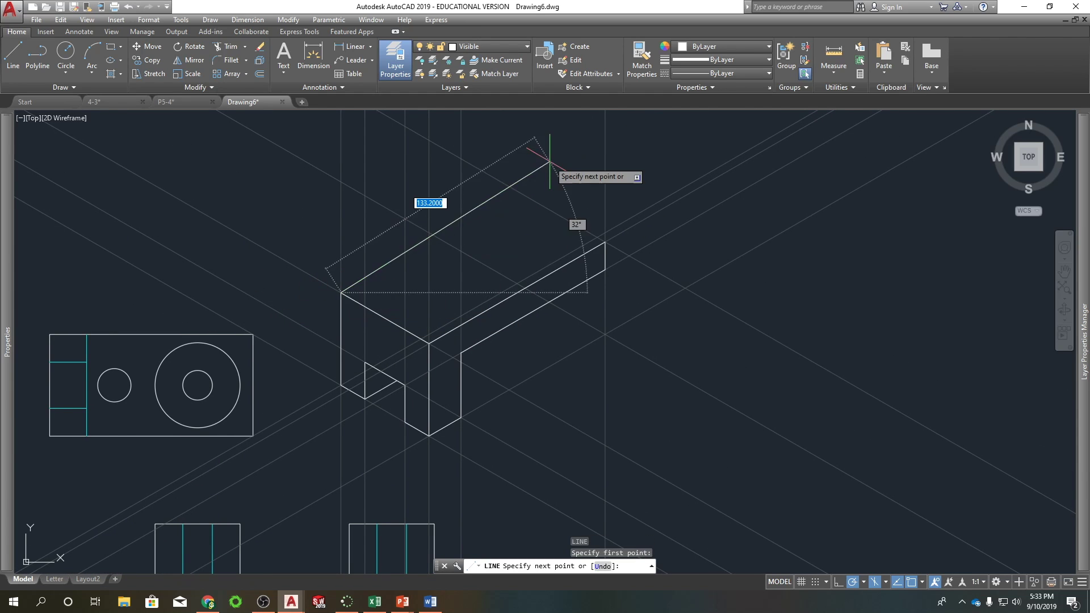
pyautogui.click(517, 191)
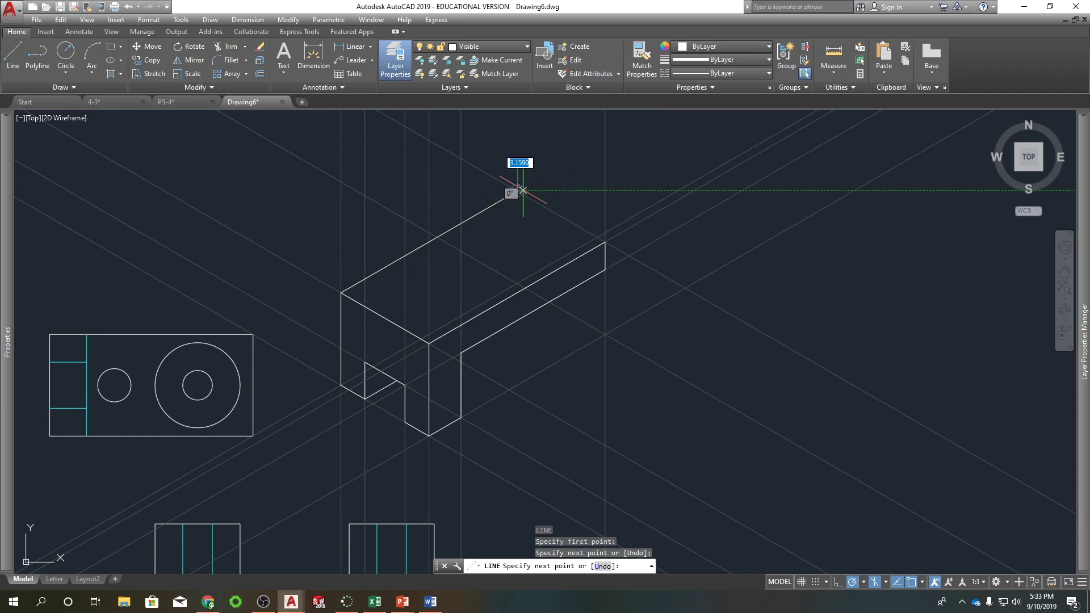
pyautogui.click(605, 241)
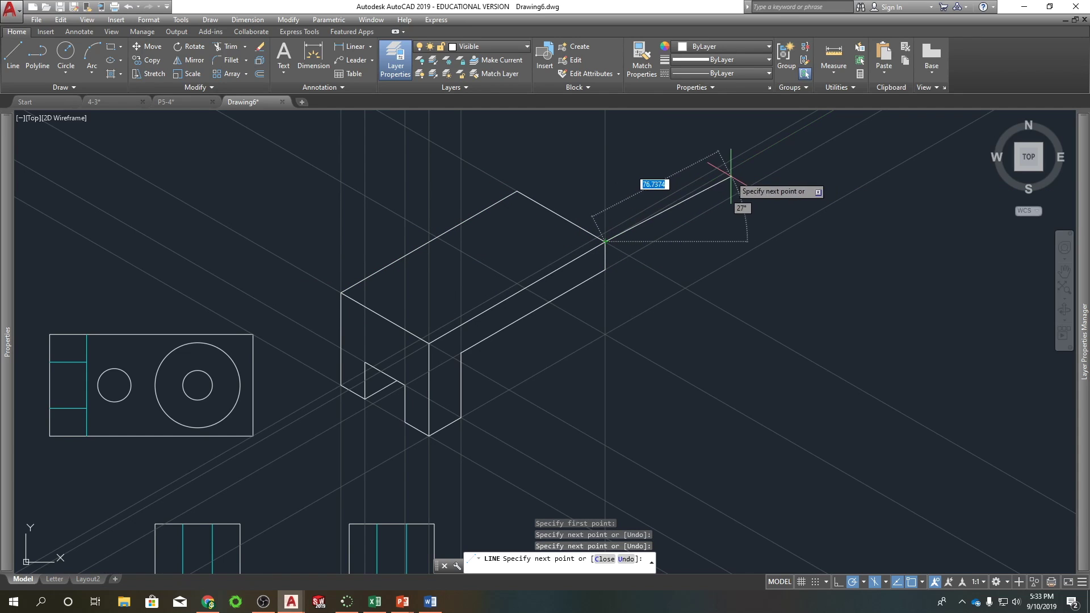
pyautogui.rightClick(727, 171)
pyautogui.click(744, 180)
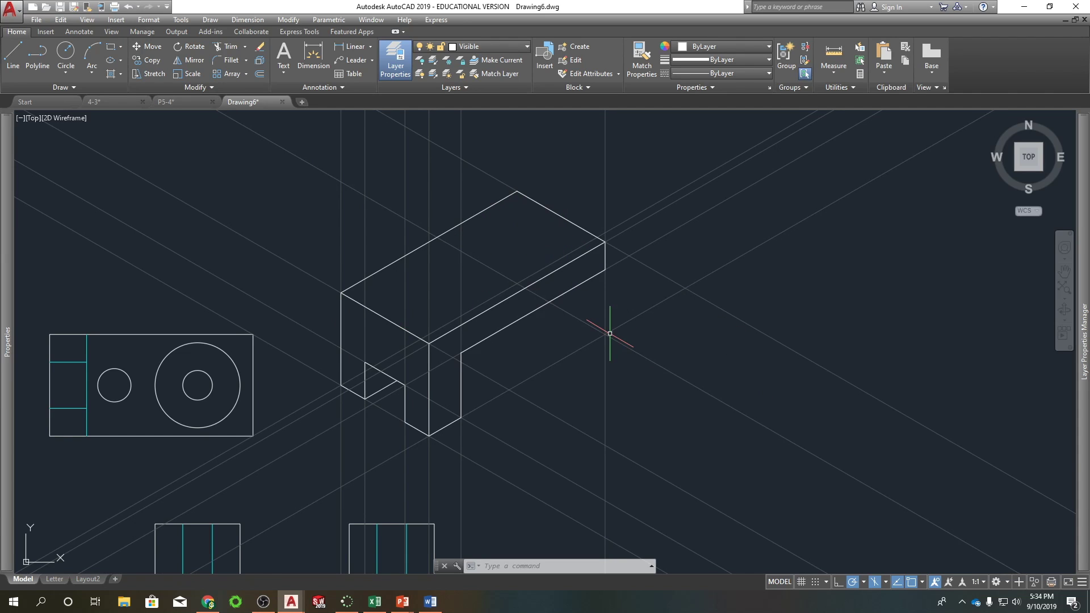
# - Begin copying the diagonal construction line from the block's corner, then cancel it
pyautogui.press('Return')
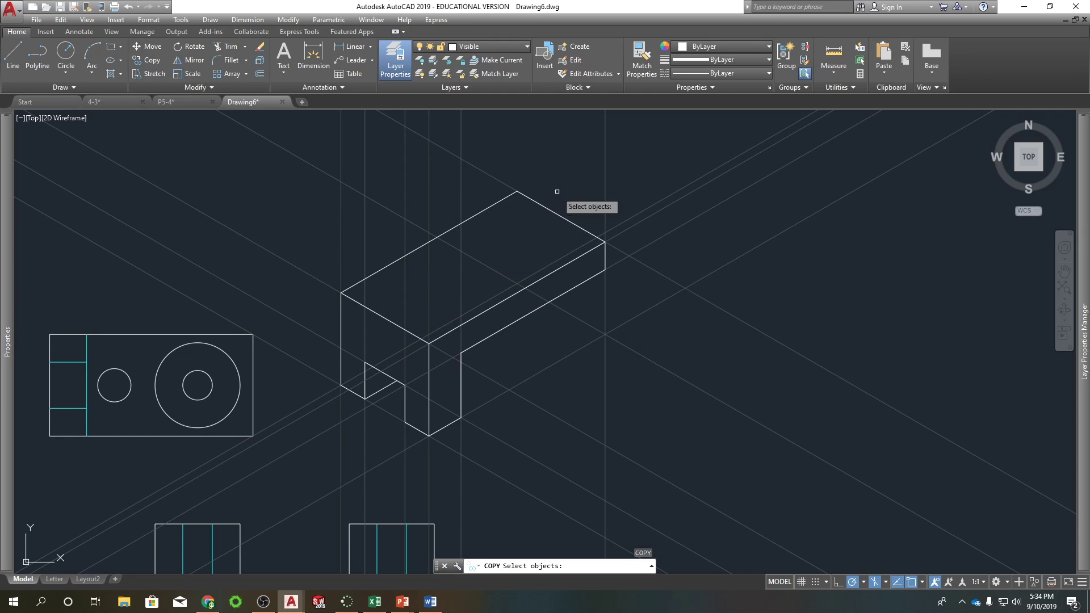
pyautogui.click(628, 230)
pyautogui.press('Return')
pyautogui.click(605, 241)
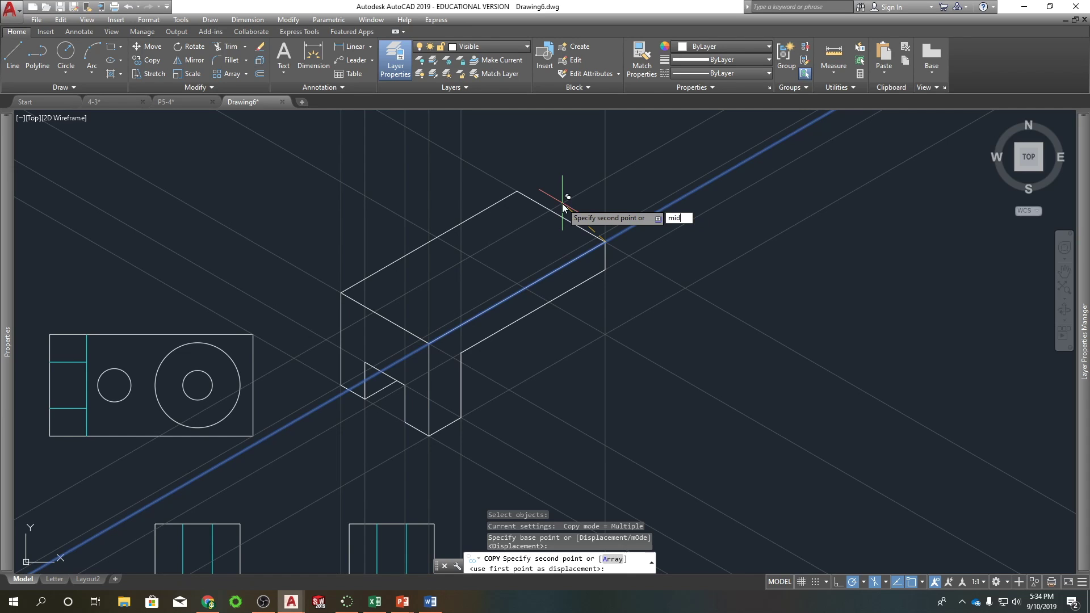
pyautogui.press('Return')
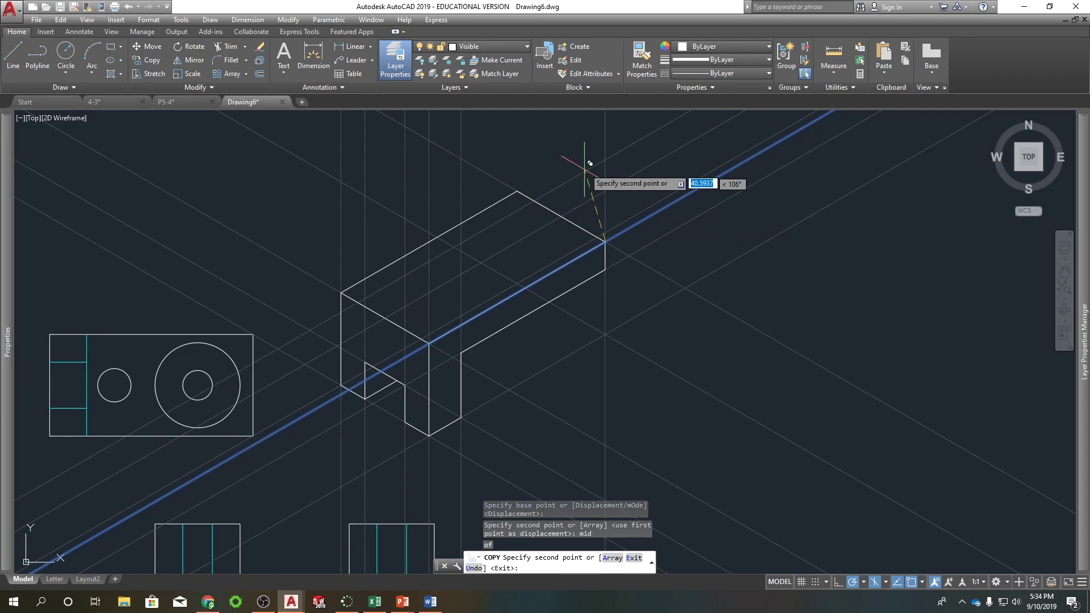
pyautogui.rightClick(590, 163)
pyautogui.click(584, 175)
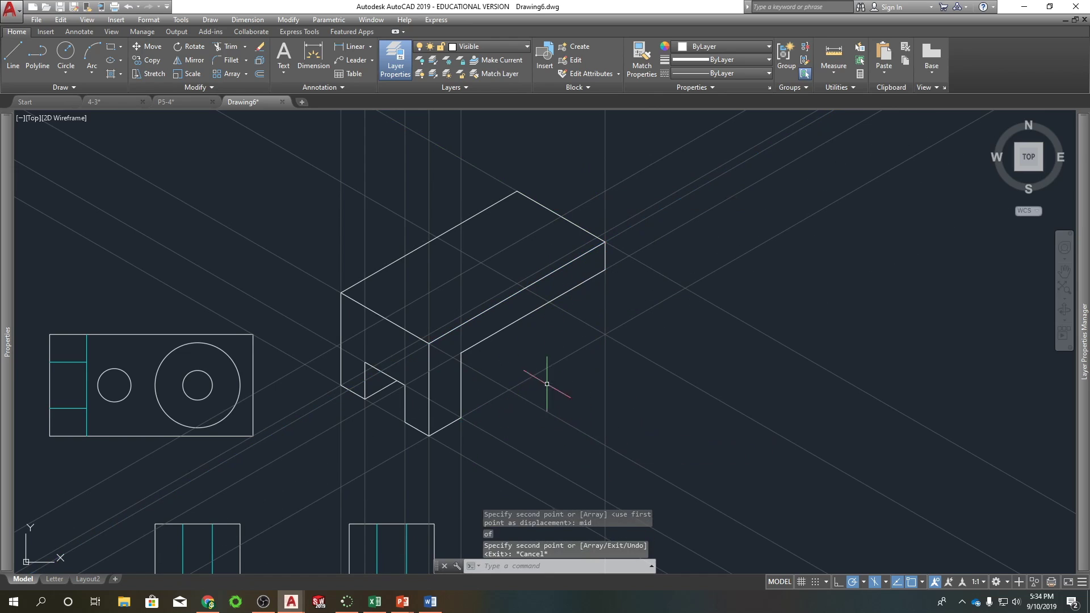
# - Copy the long diagonal construction line 80 units along the 30° edge
pyautogui.click(499, 385)
pyautogui.write('co')
pyautogui.press('Return')
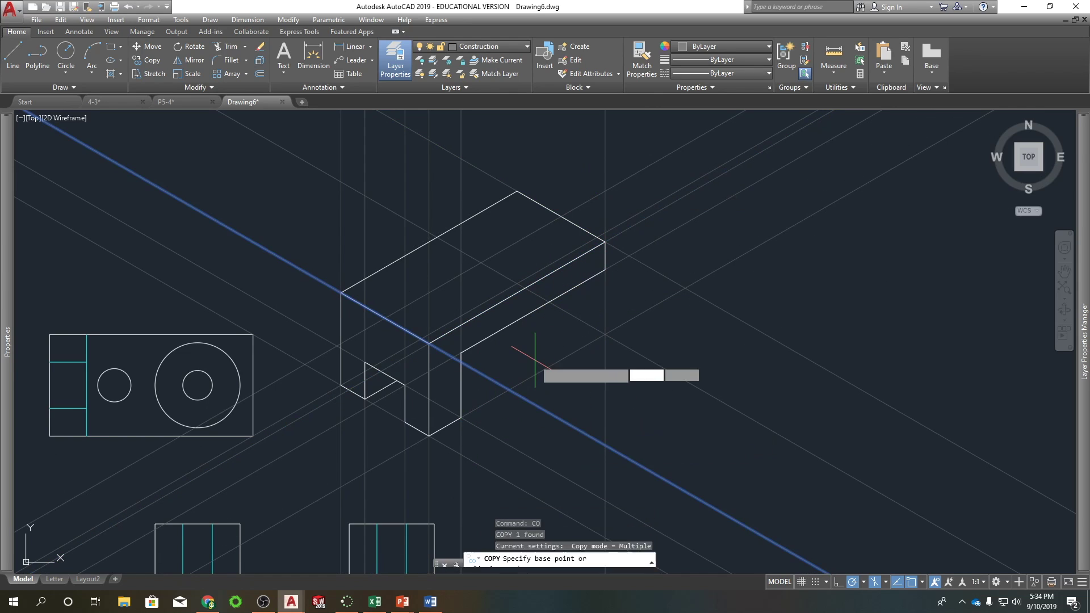
pyautogui.click(429, 343)
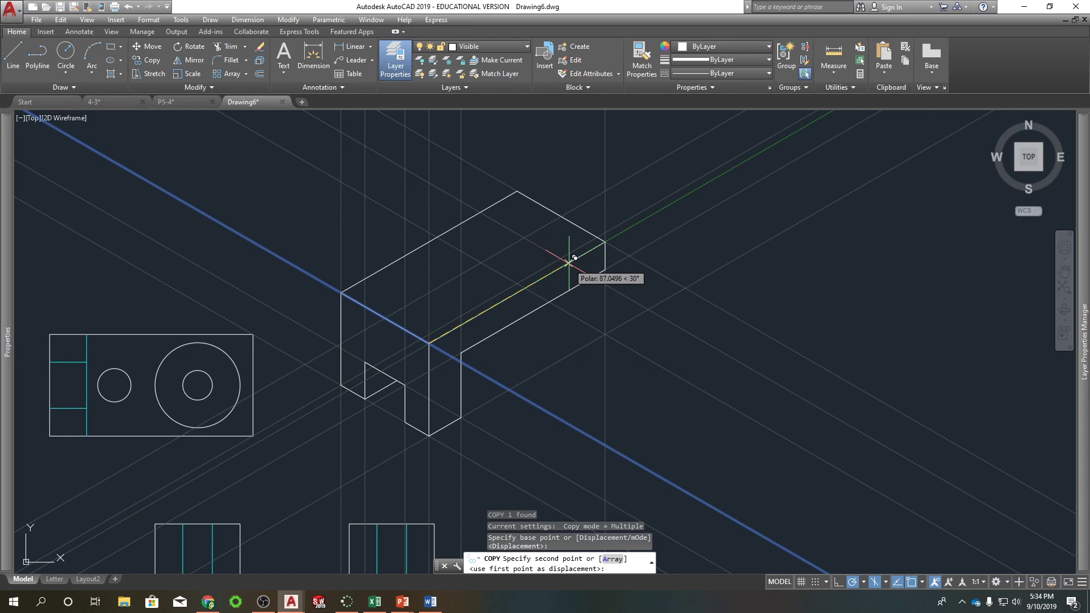
pyautogui.write('80')
pyautogui.press('Return')
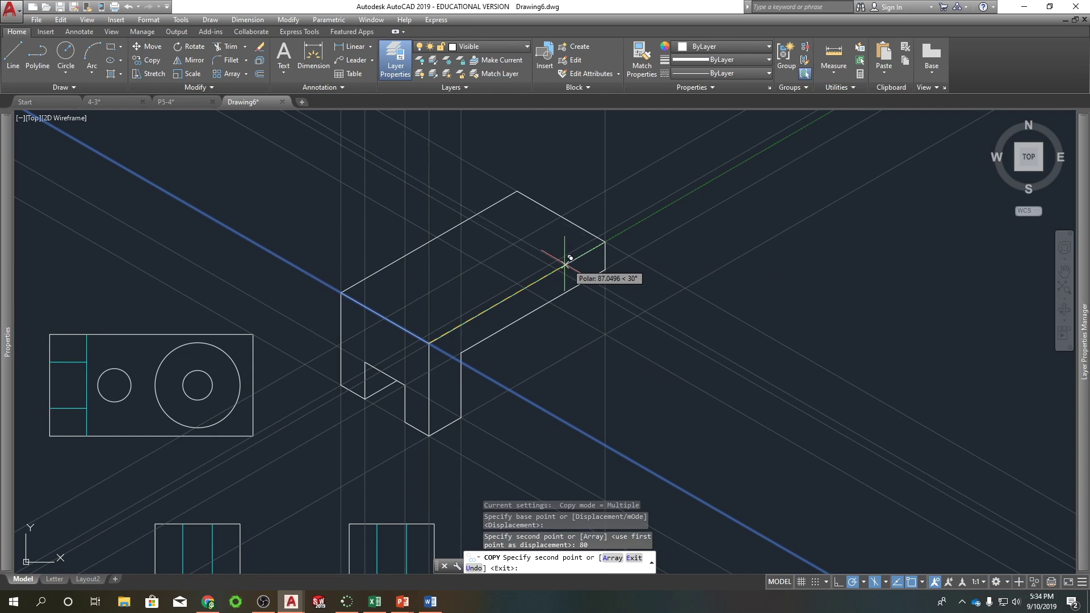
pyautogui.press('Escape')
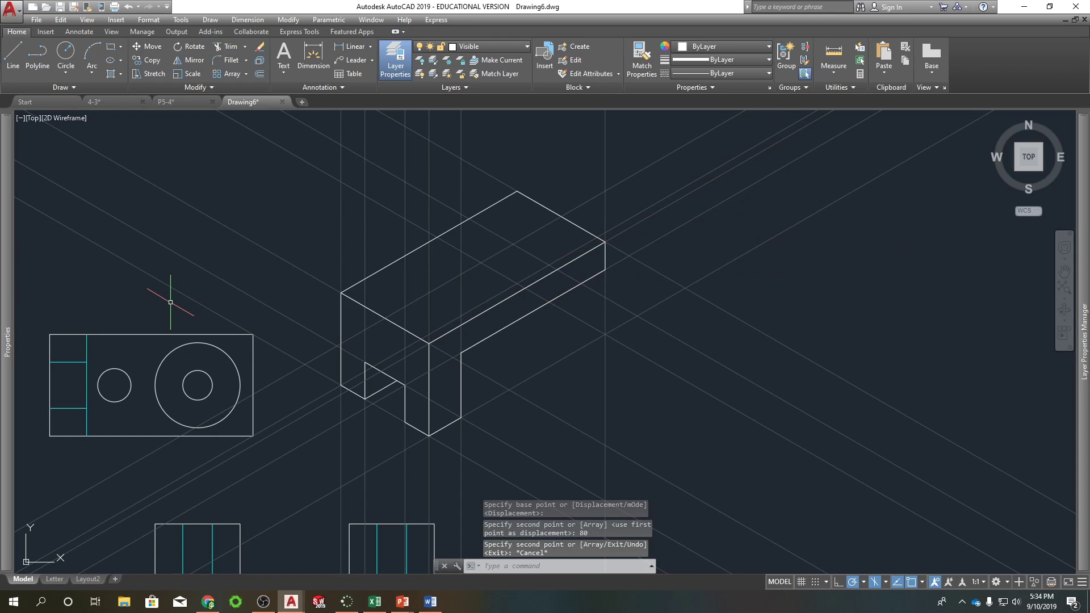
pyautogui.press('BackSpace')
pyautogui.press('Escape')
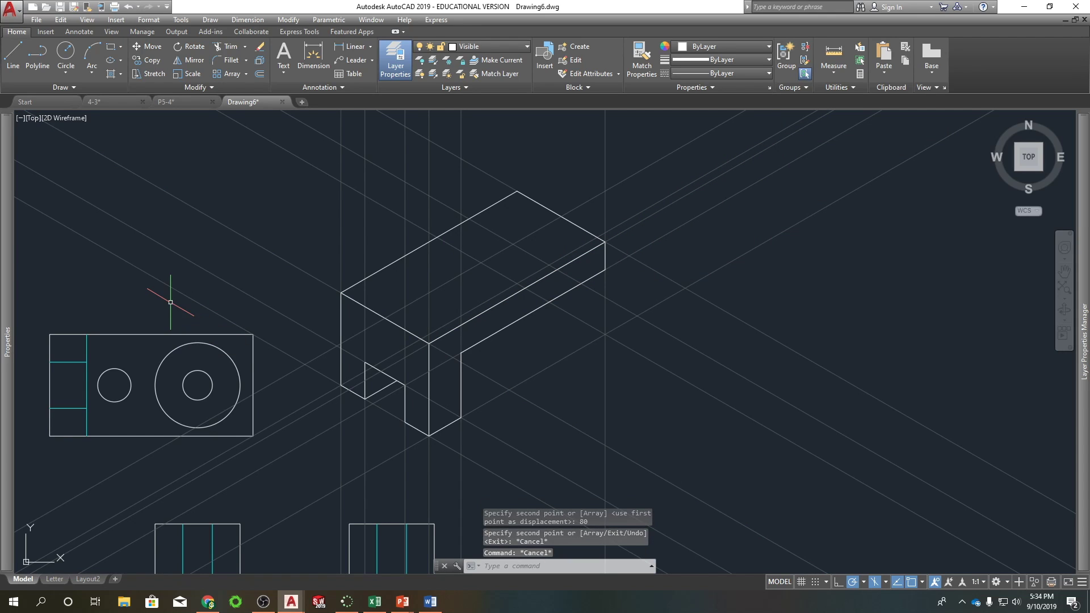
# - Set the isometric drafting plane to Isoplane Top from the status bar
pyautogui.write('c')
pyautogui.press('Return')
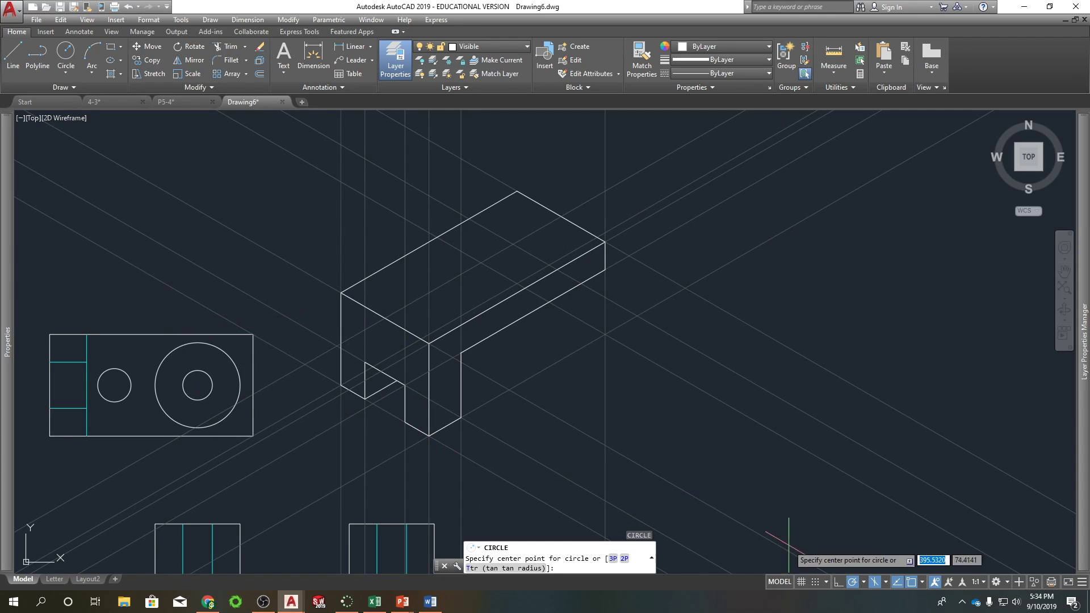
pyautogui.click(513, 243)
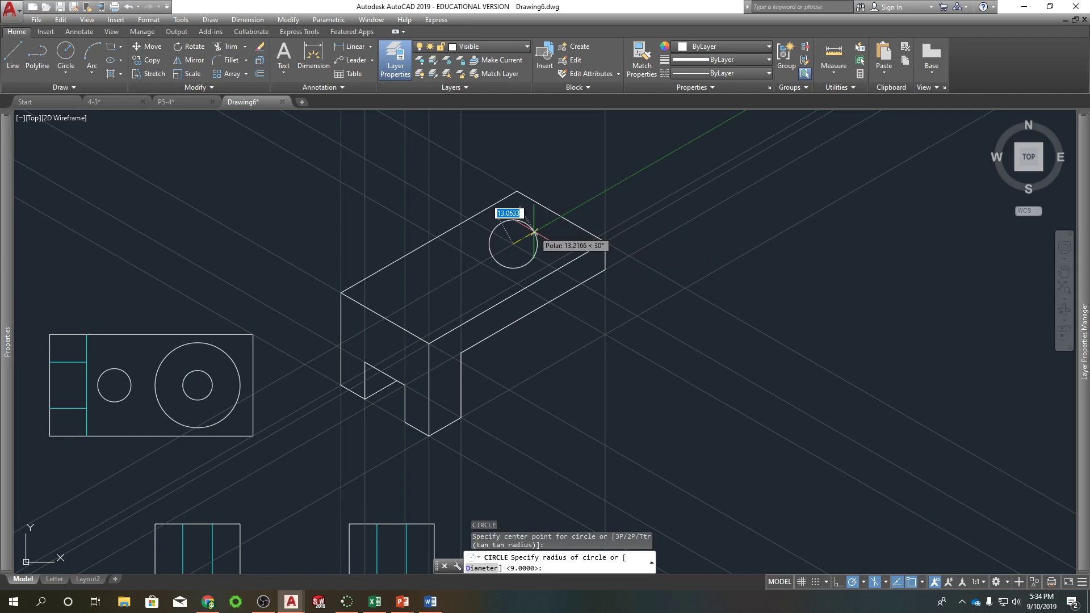
pyautogui.press('Escape')
pyautogui.click(884, 581)
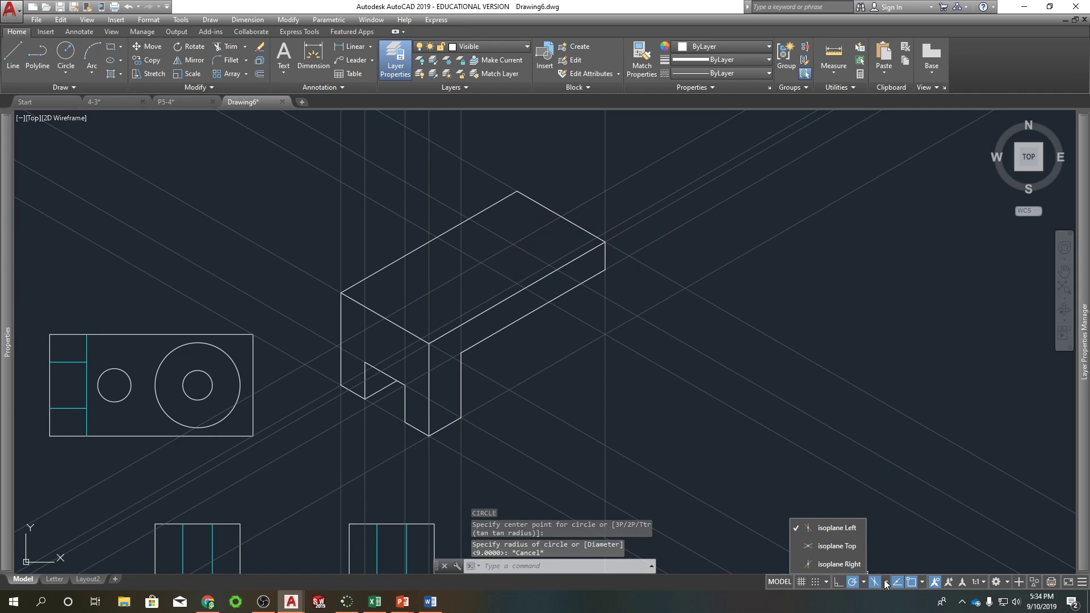
pyautogui.click(830, 546)
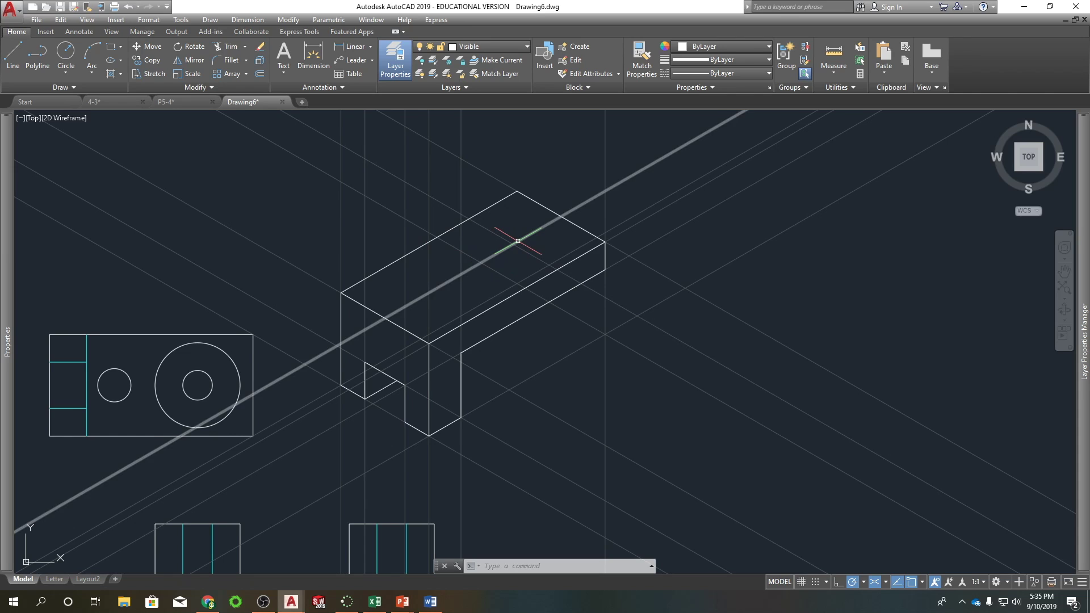
pyautogui.press('Return')
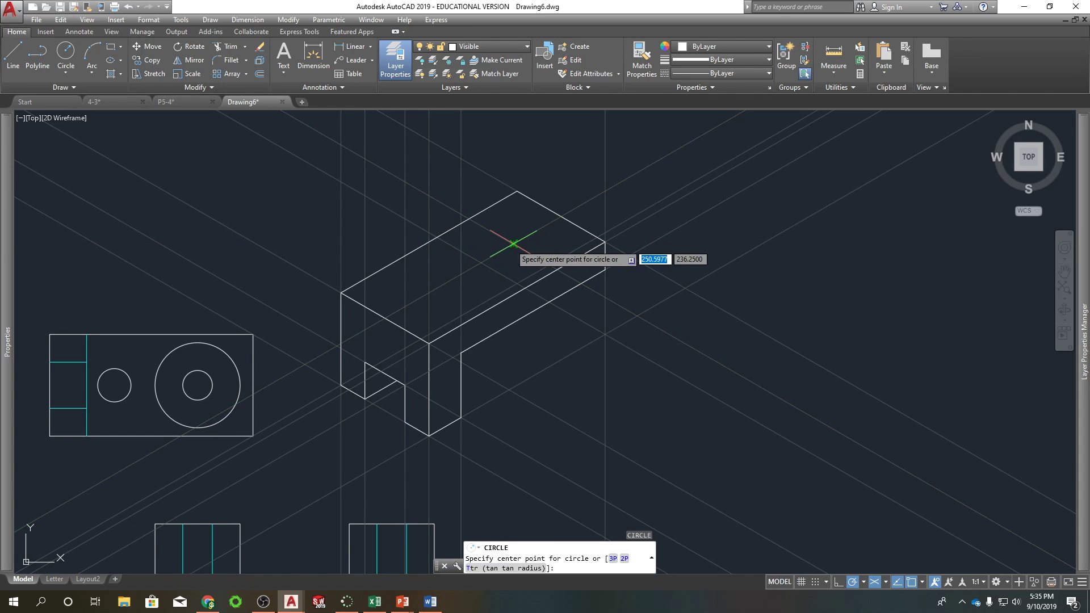
pyautogui.click(514, 244)
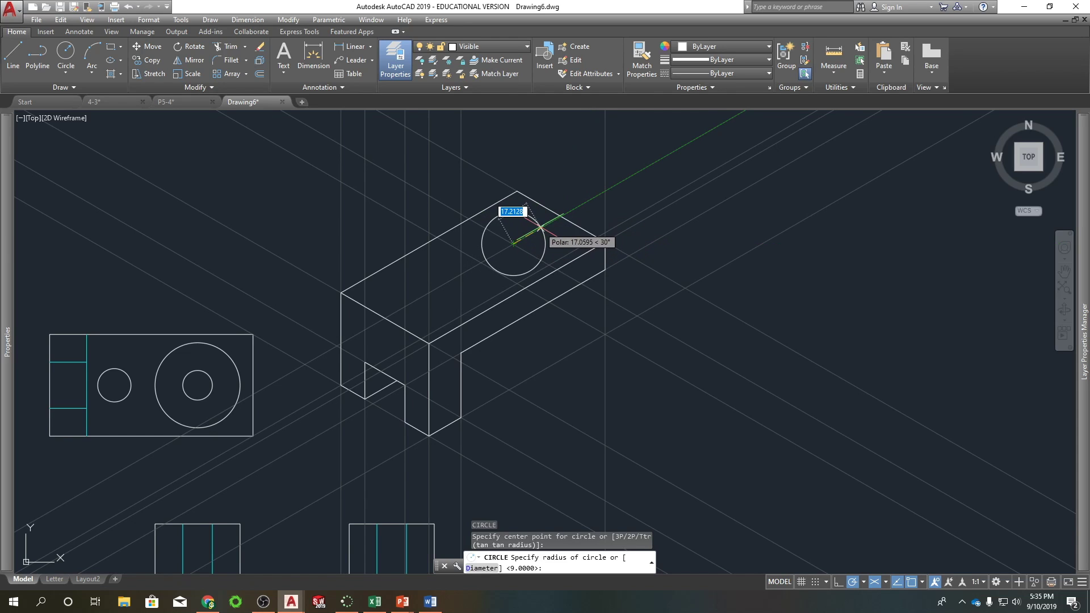
pyautogui.press('Escape')
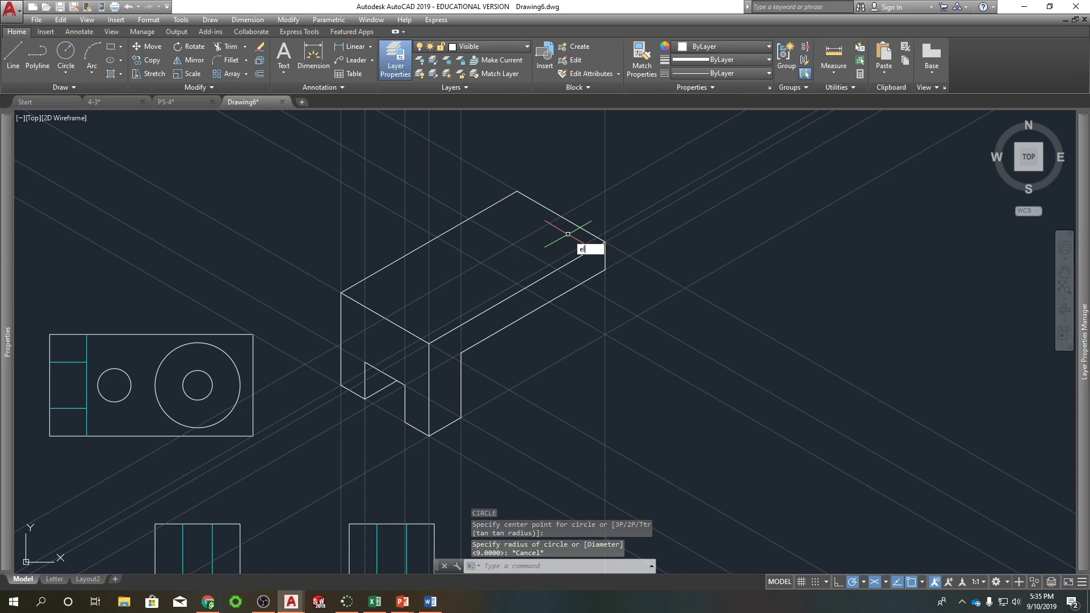
pyautogui.write('l')
pyautogui.press('Return')
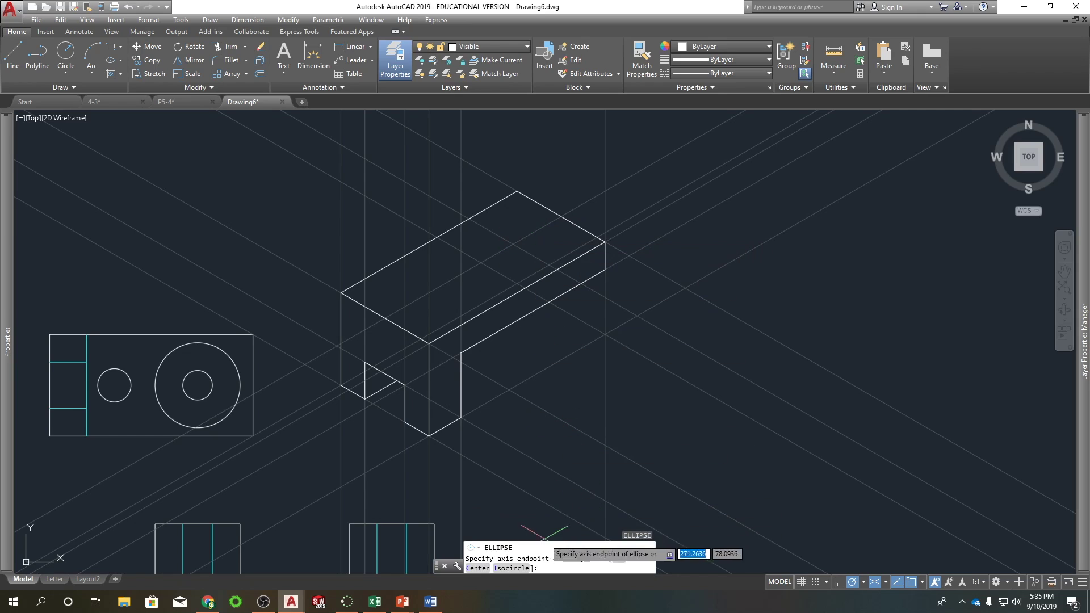
# - Draw a radius-23 isocircle centred on the block's top face
pyautogui.click(503, 570)
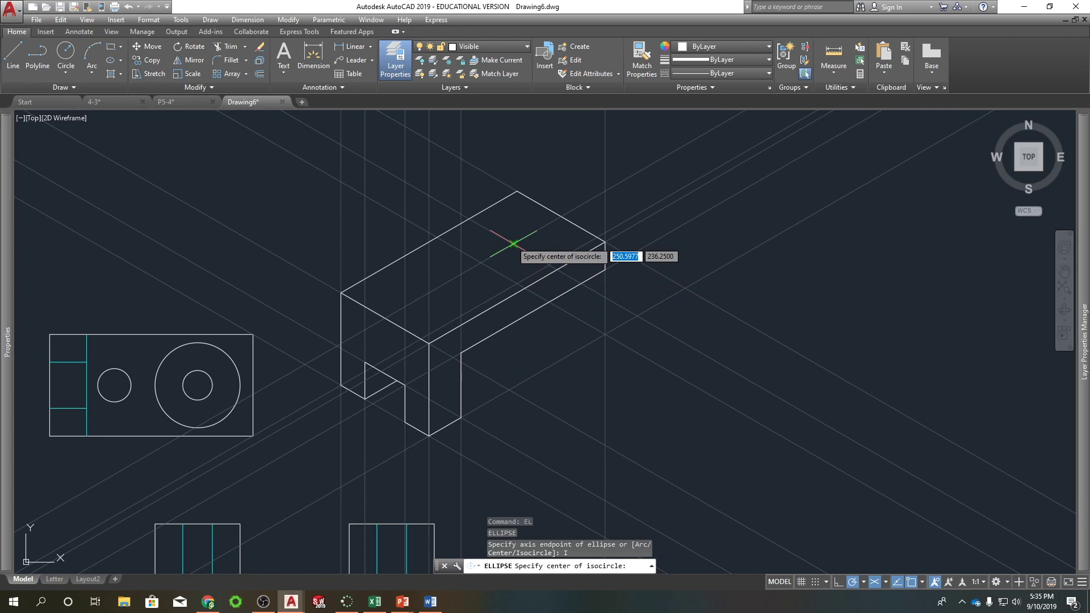
pyautogui.click(513, 244)
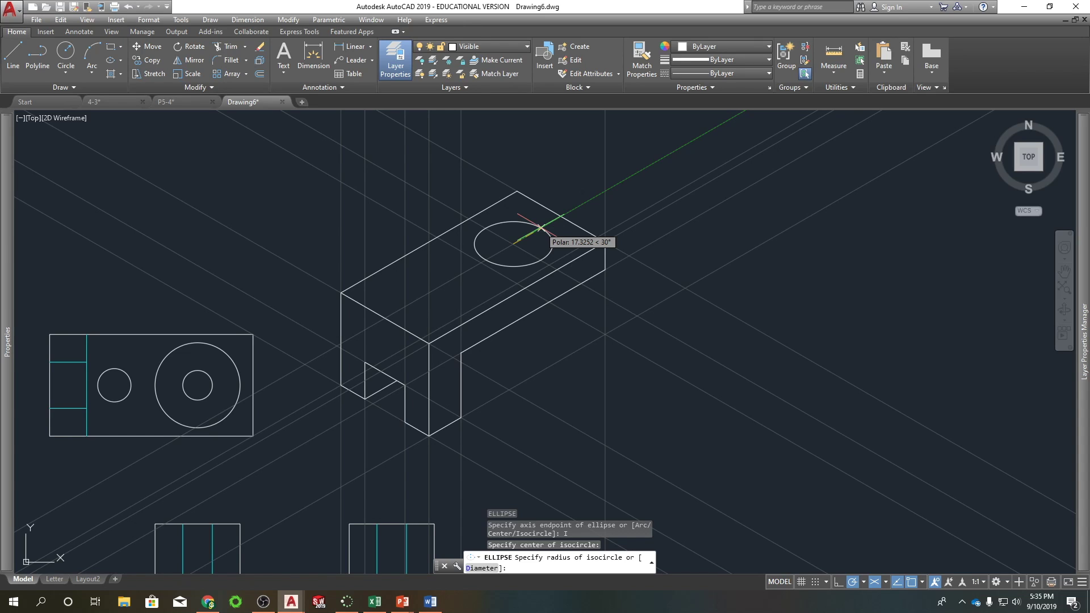
pyautogui.write('23')
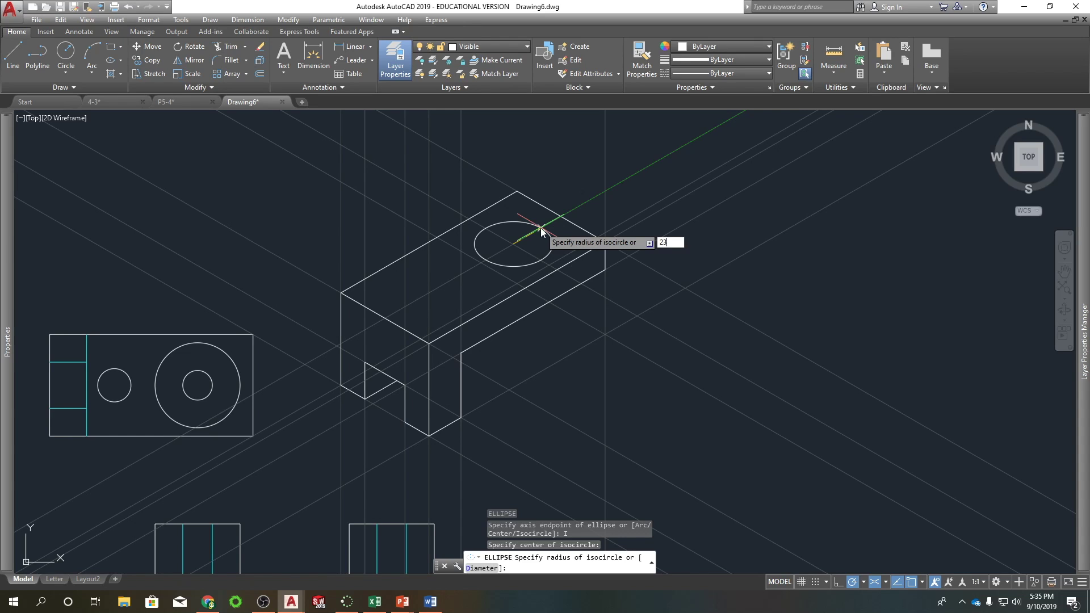
pyautogui.press('Return')
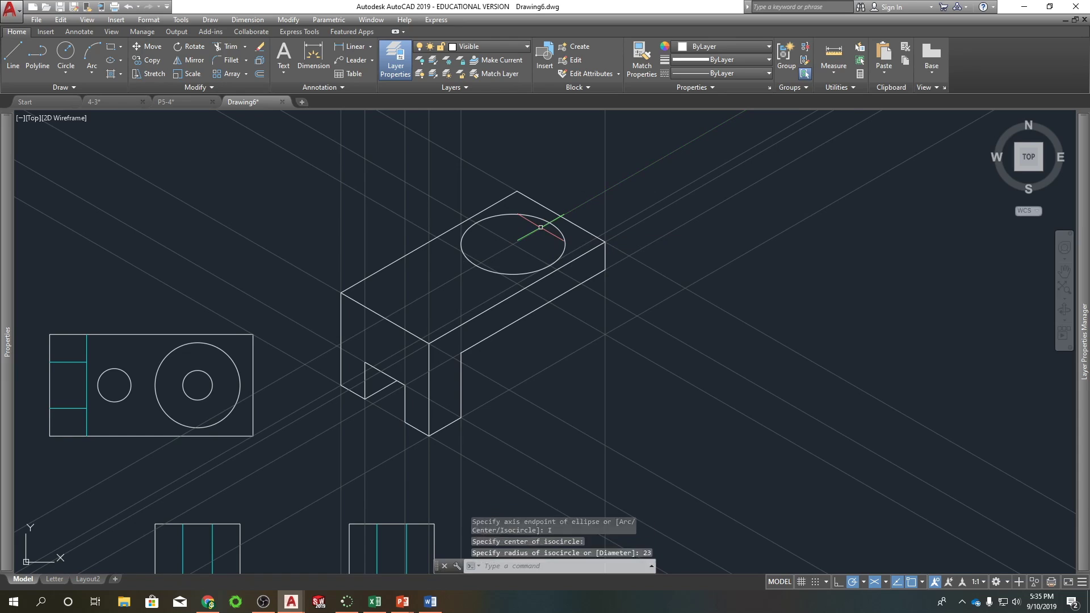
# - Copy the isocircle from its centre 35 units straight up
pyautogui.click(566, 241)
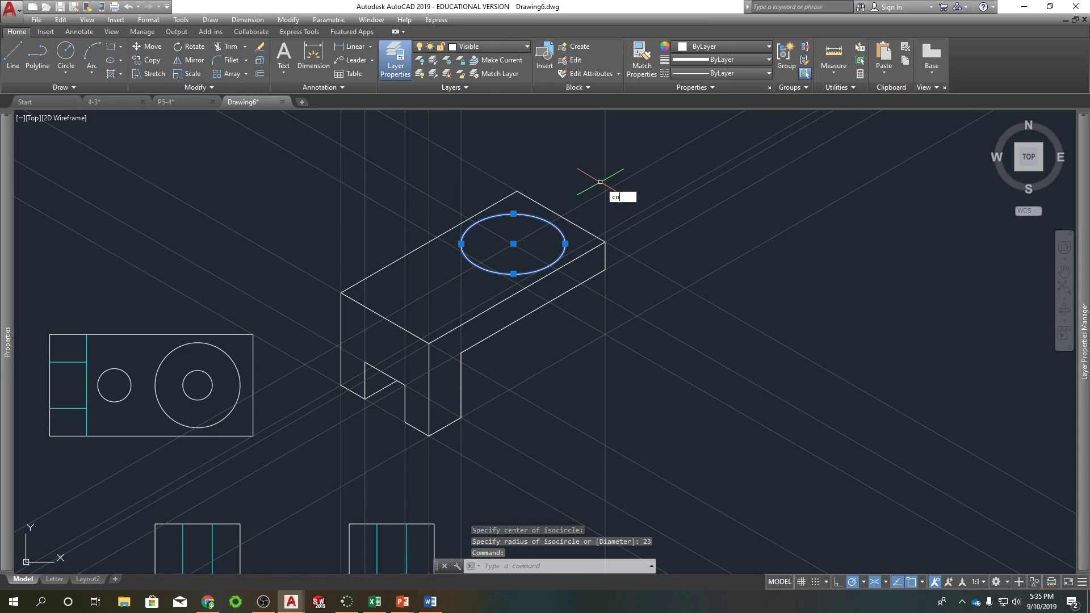
pyautogui.write('co')
pyautogui.press('Return')
pyautogui.click(513, 243)
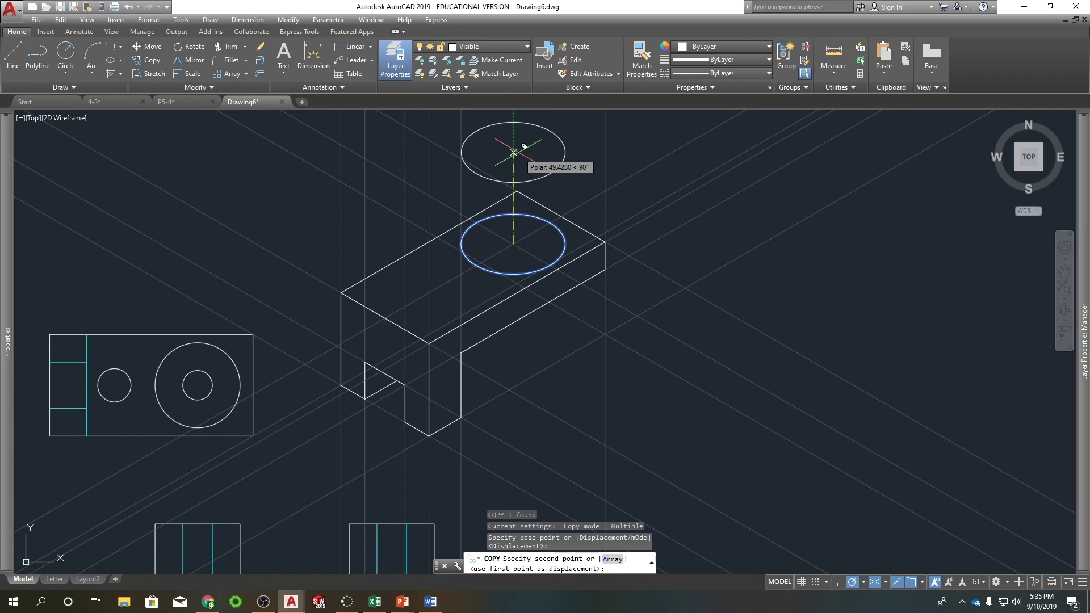
pyautogui.write('35')
pyautogui.press('Return')
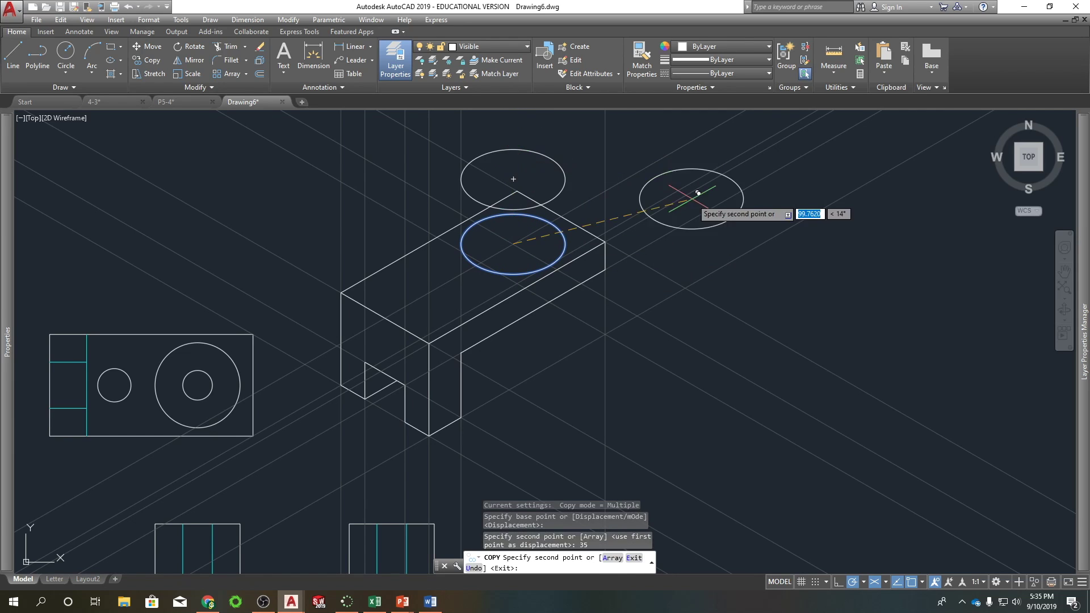
pyautogui.press('Escape')
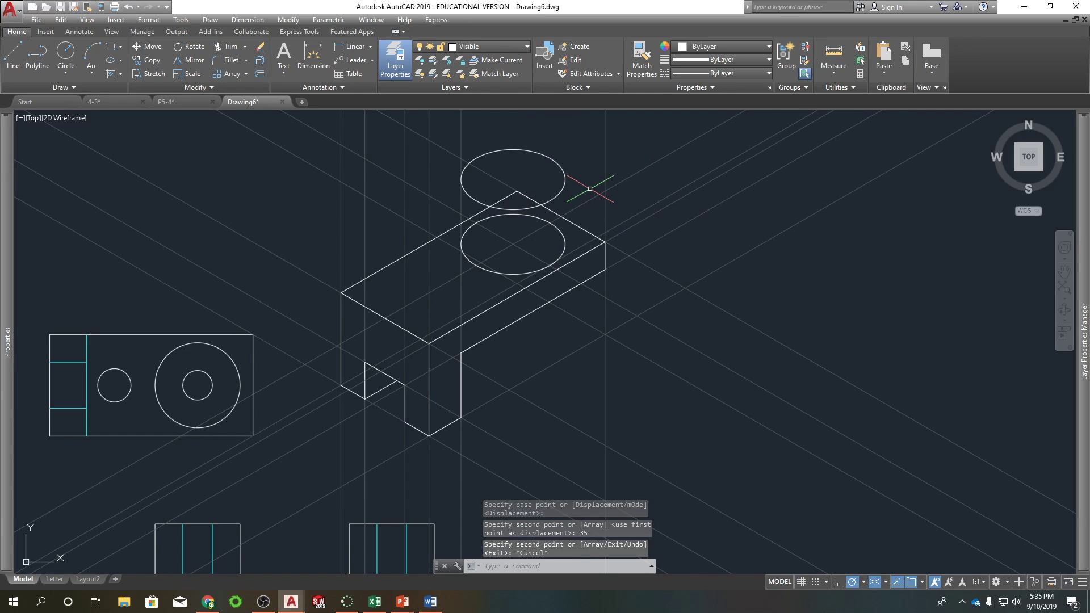
# - Draw a vertical side line joining the two isocircles' right quadrants
pyautogui.click(560, 165)
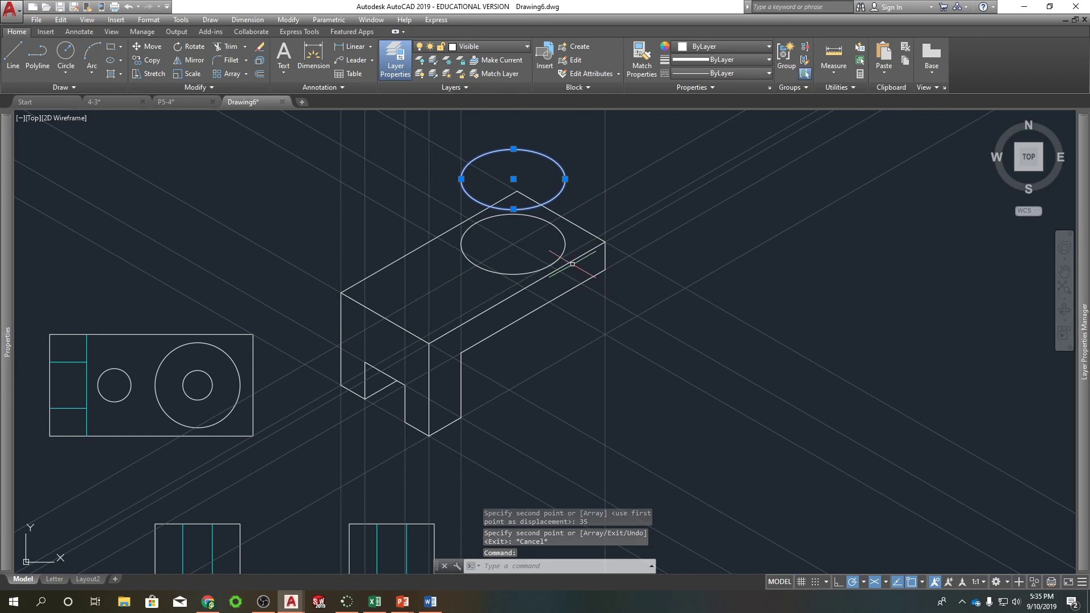
pyautogui.scroll(3, 499, 178)
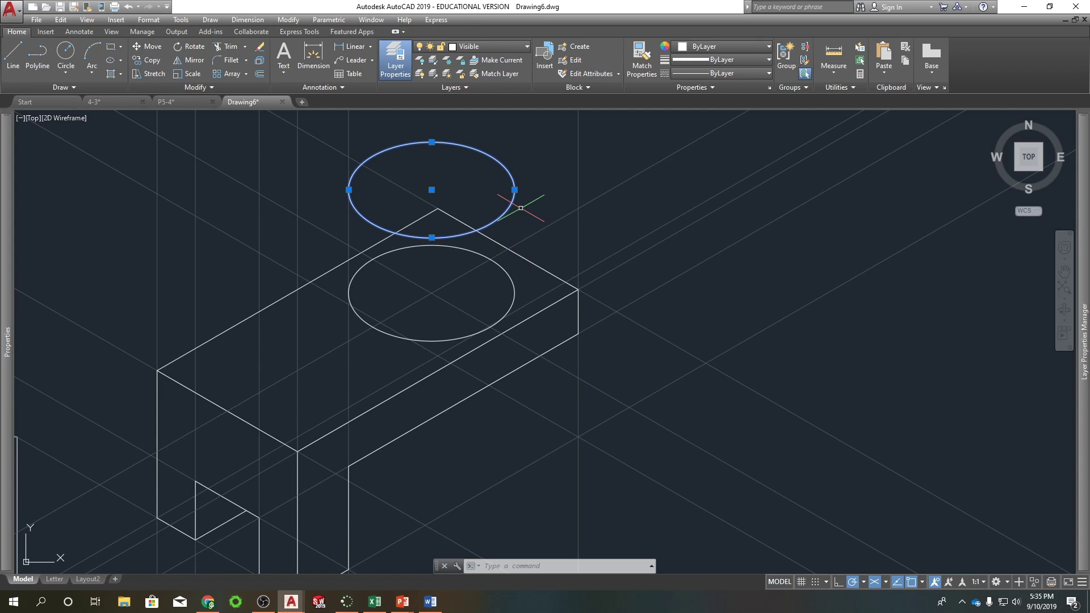
pyautogui.write('l')
pyautogui.press('Return')
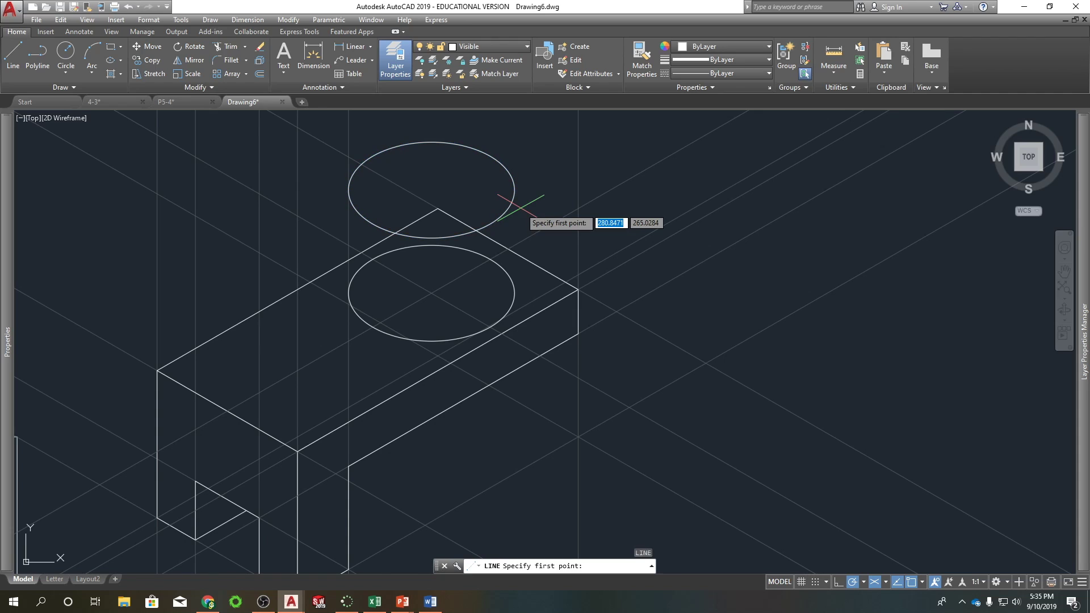
pyautogui.write('quad')
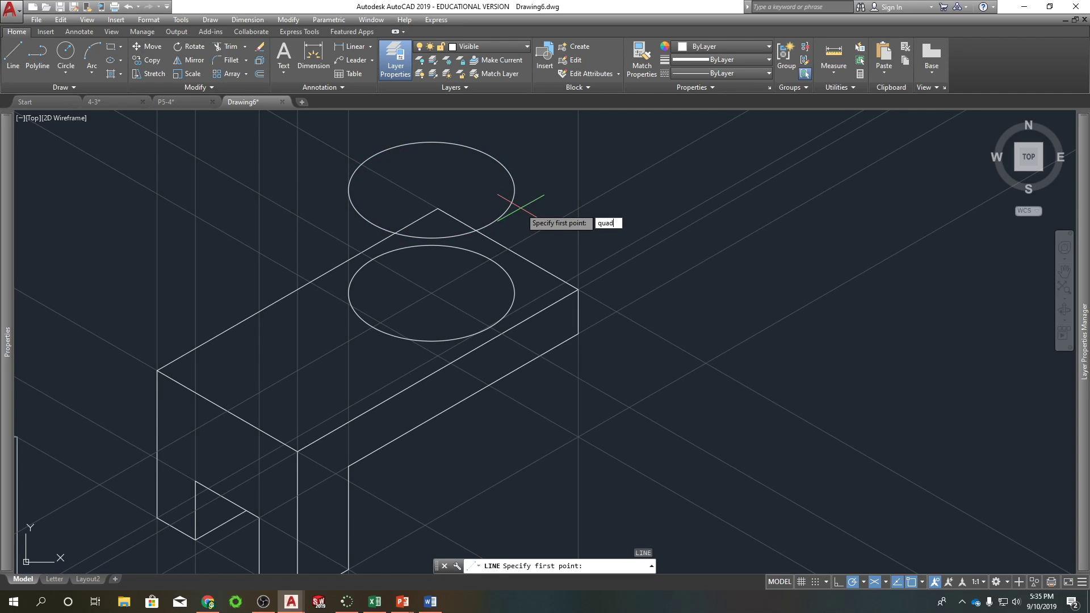
pyautogui.press('Return')
pyautogui.click(514, 293)
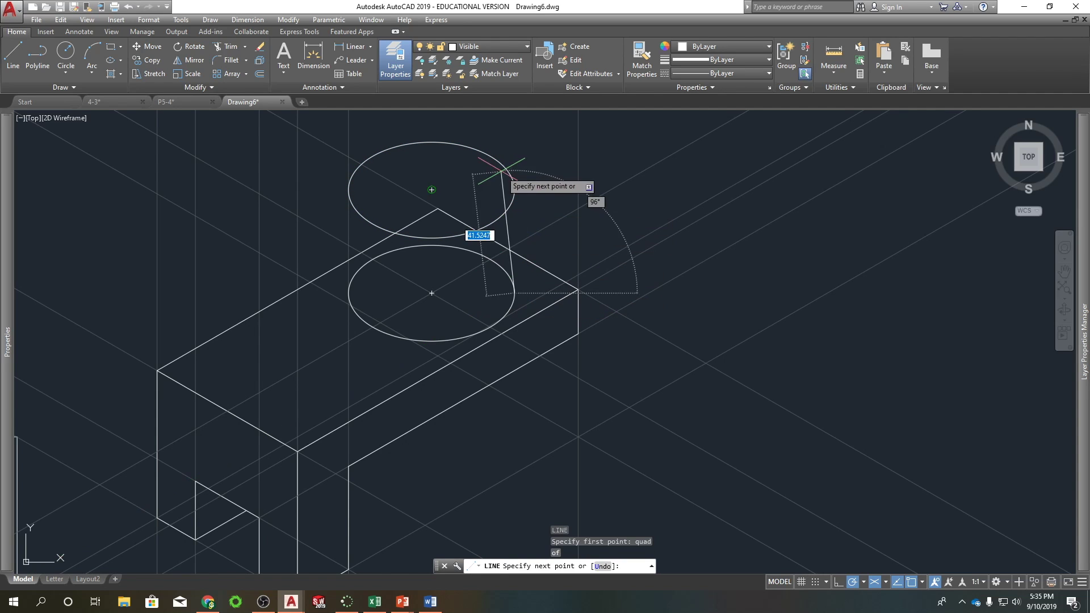
pyautogui.click(515, 189)
pyautogui.press('Return')
# - Copy the side line to the lower ellipse's left quadrant
pyautogui.click(514, 241)
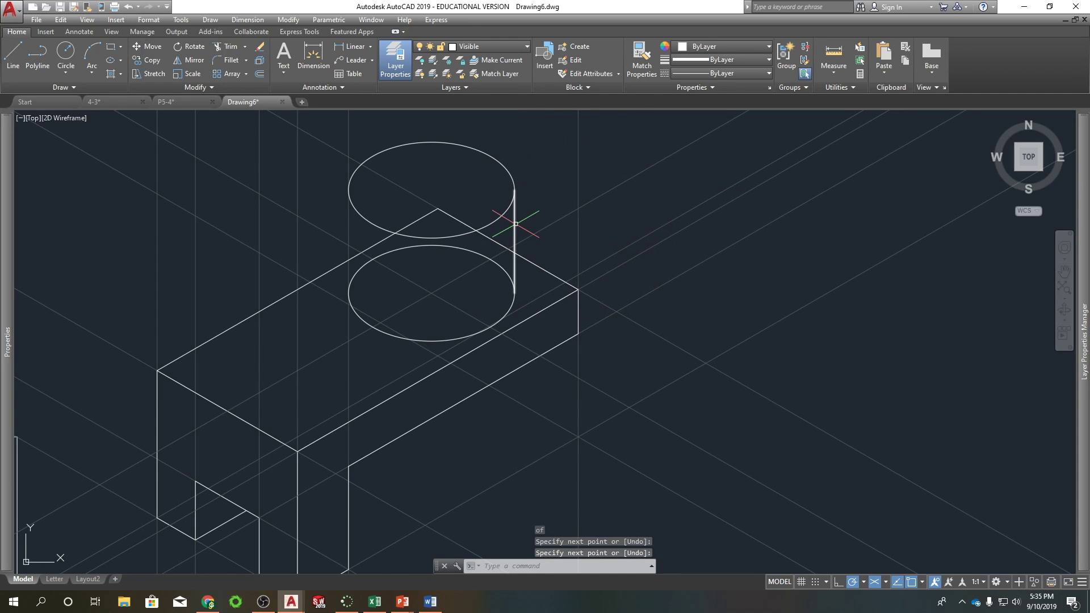
pyautogui.write('co')
pyautogui.press('Return')
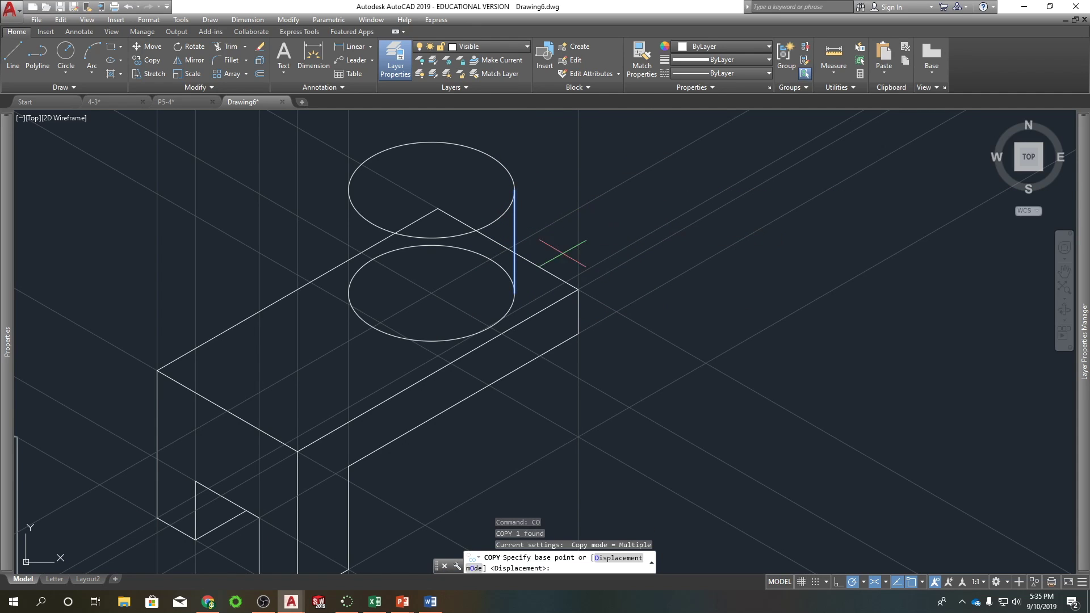
pyautogui.click(514, 293)
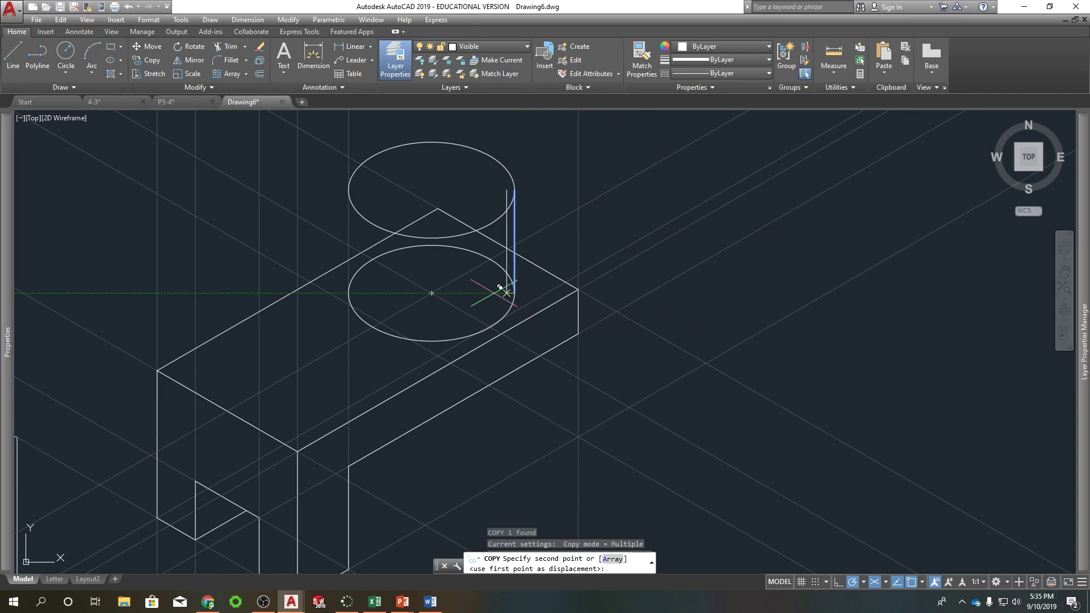
pyautogui.click(348, 293)
pyautogui.press('Escape')
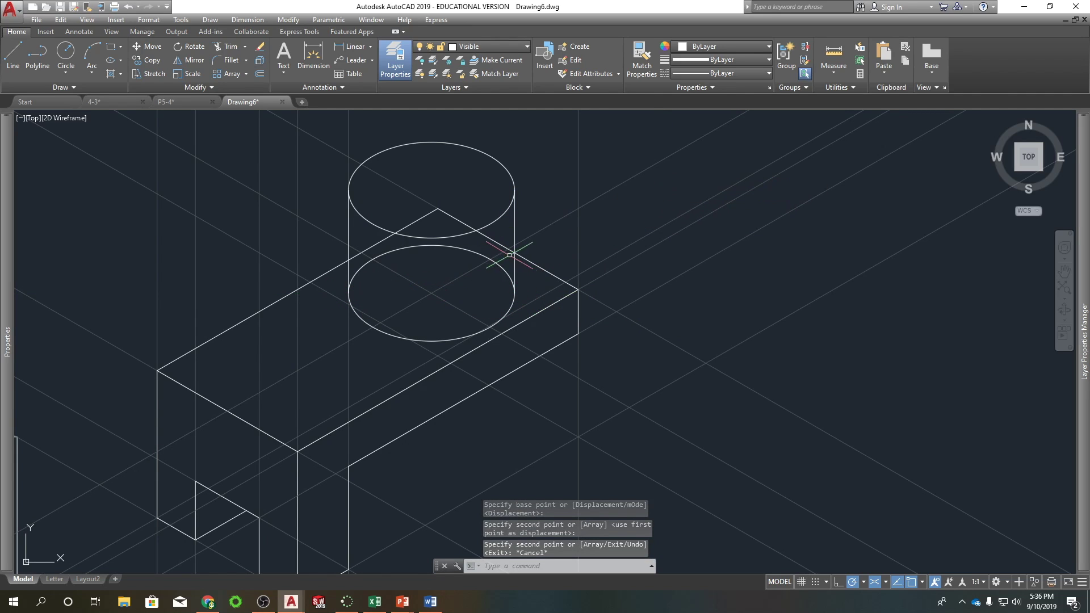
# - Trim the bottom ellipse's hidden back arc and the box edges inside the cylinder
pyautogui.click(514, 255)
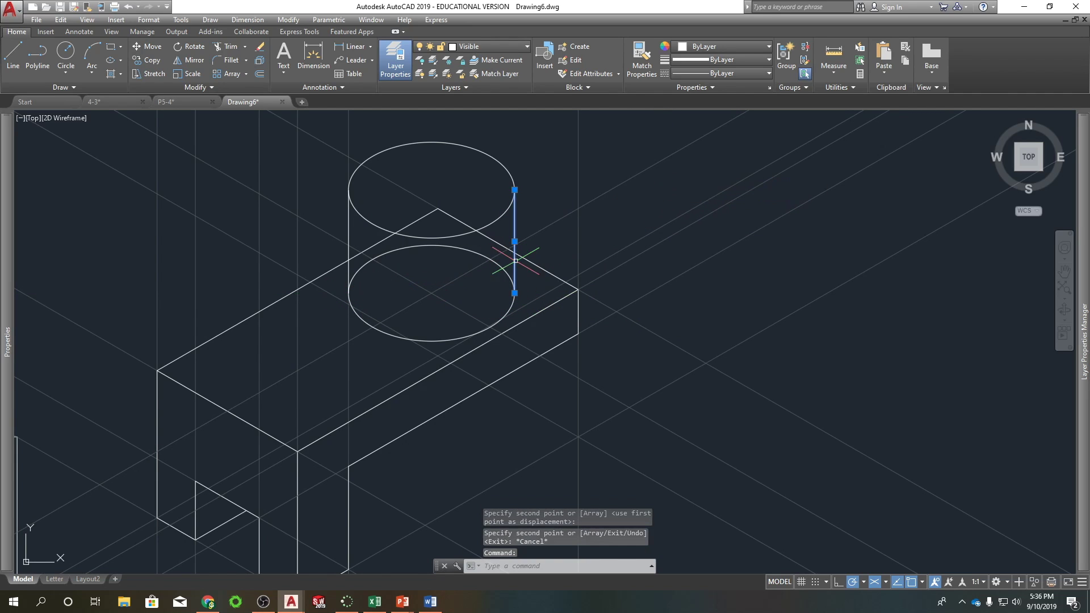
pyautogui.click(348, 230)
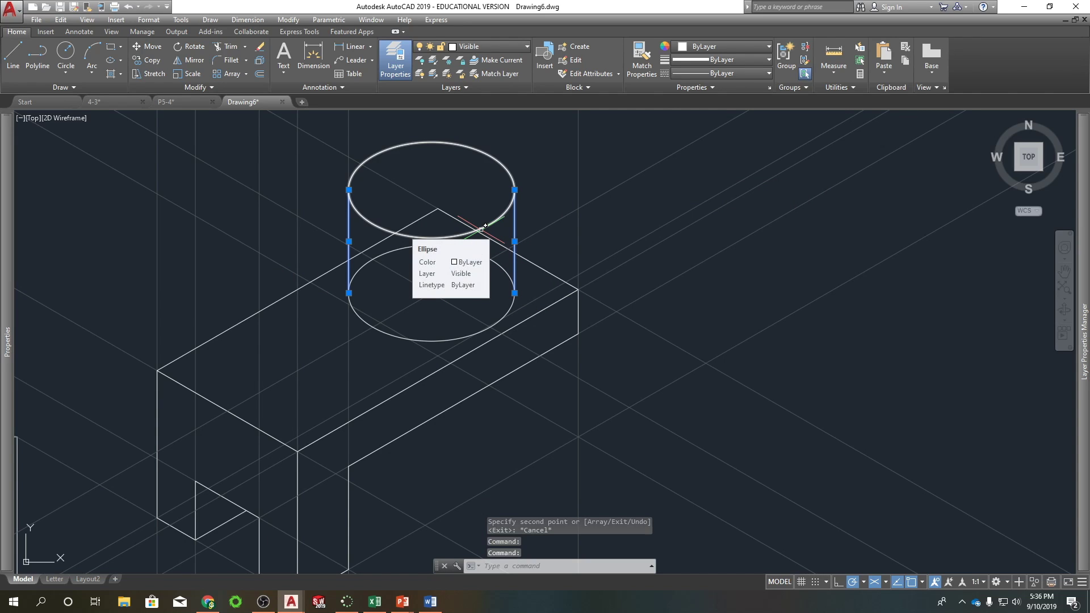
pyautogui.write('tr')
pyautogui.press('Return')
pyautogui.click(469, 250)
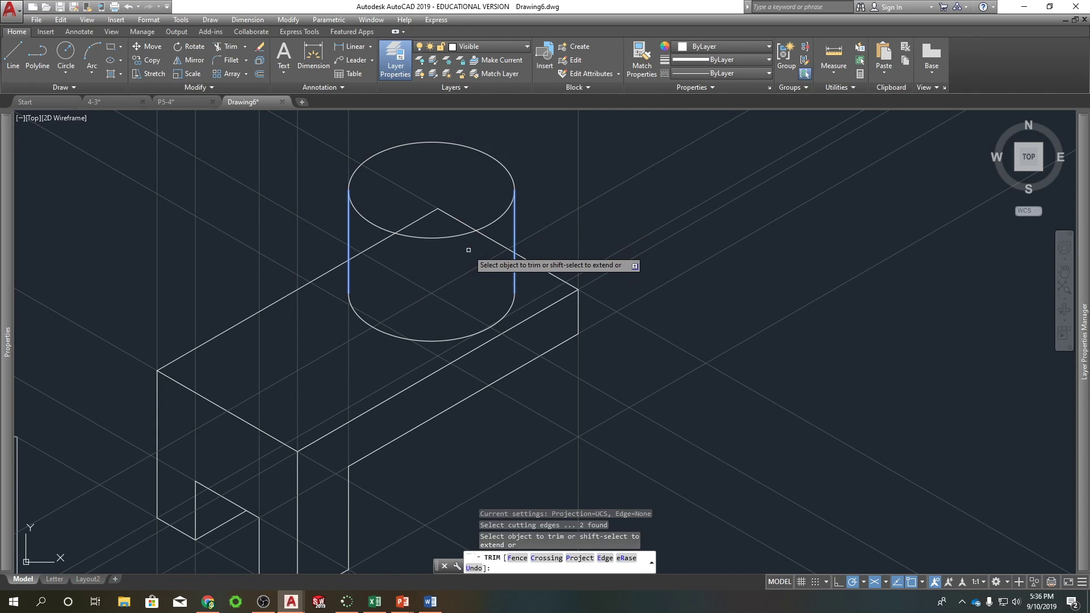
pyautogui.click(496, 241)
pyautogui.click(430, 214)
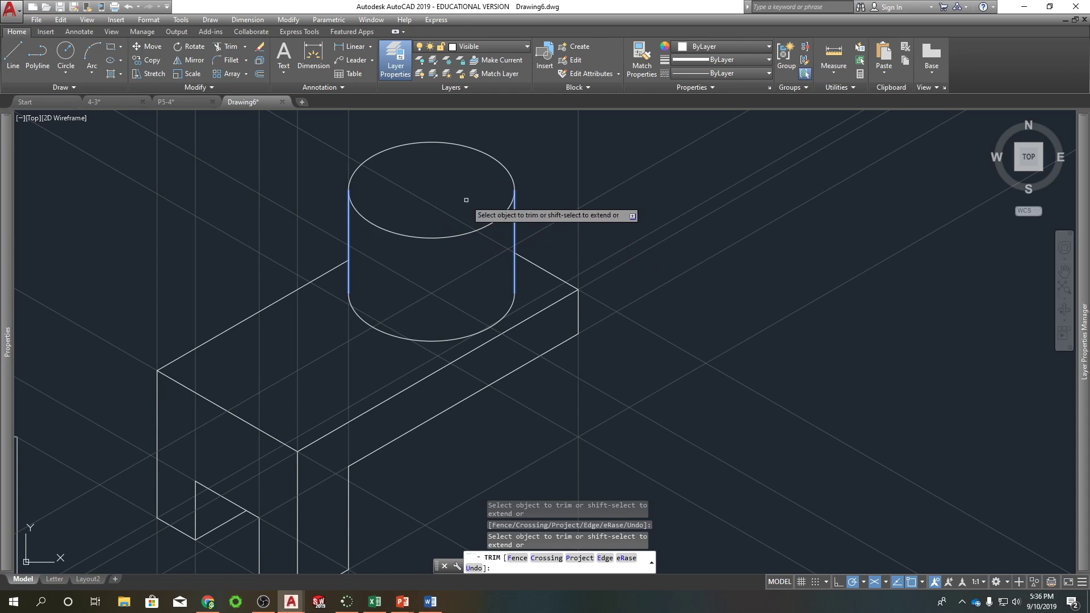
pyautogui.rightClick(566, 189)
pyautogui.click(592, 196)
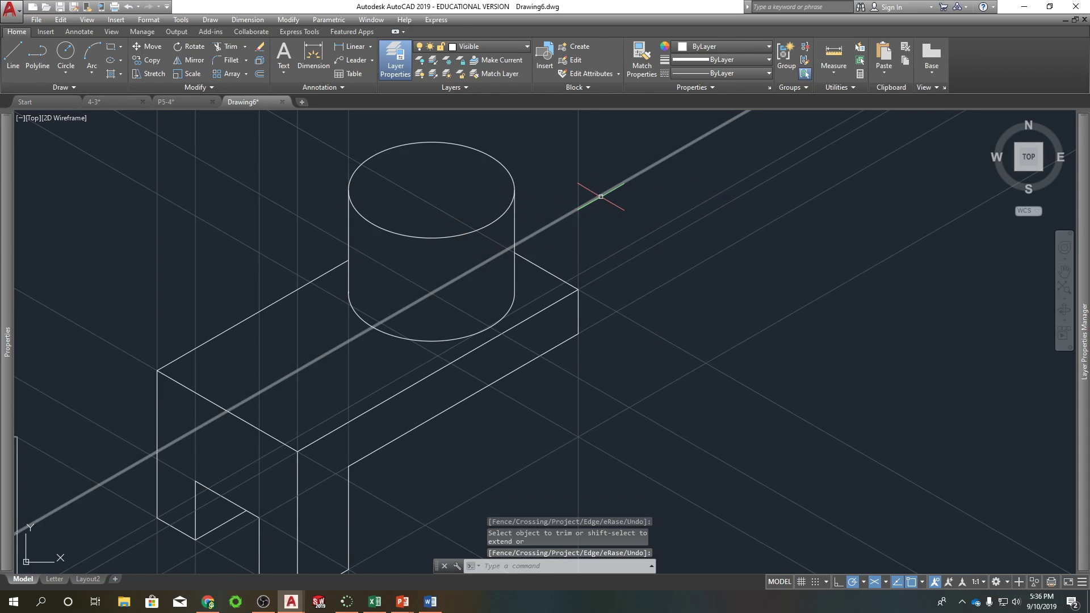
pyautogui.moveTo(387, 275); pyautogui.dragTo(390, 283, button='middle')
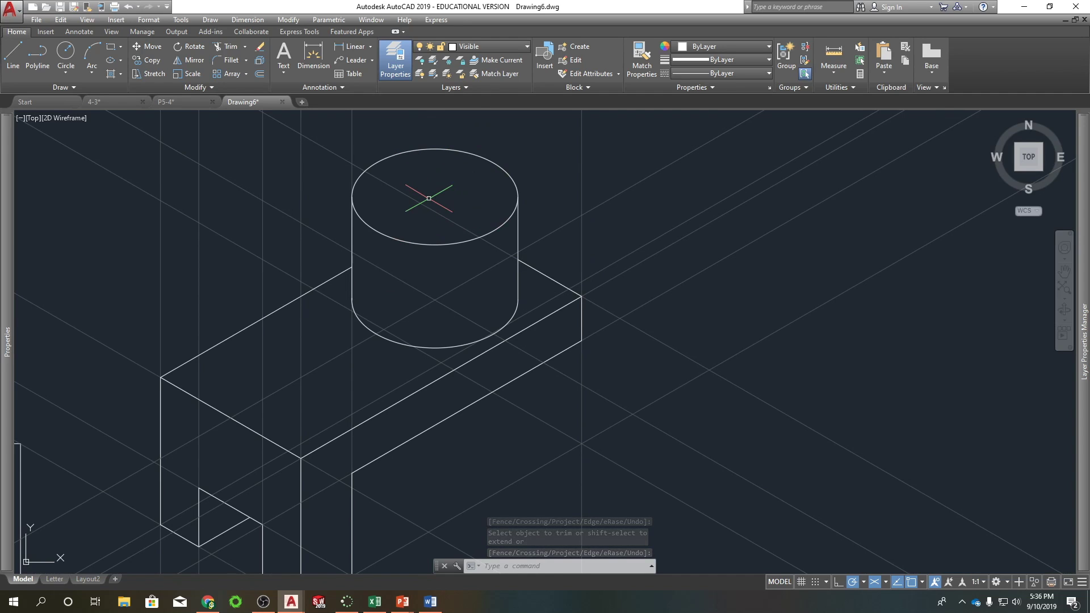
# - Start an ellipse on the cylinder top with axis length 8, then abandon it
pyautogui.write('EL')
pyautogui.press('Return')
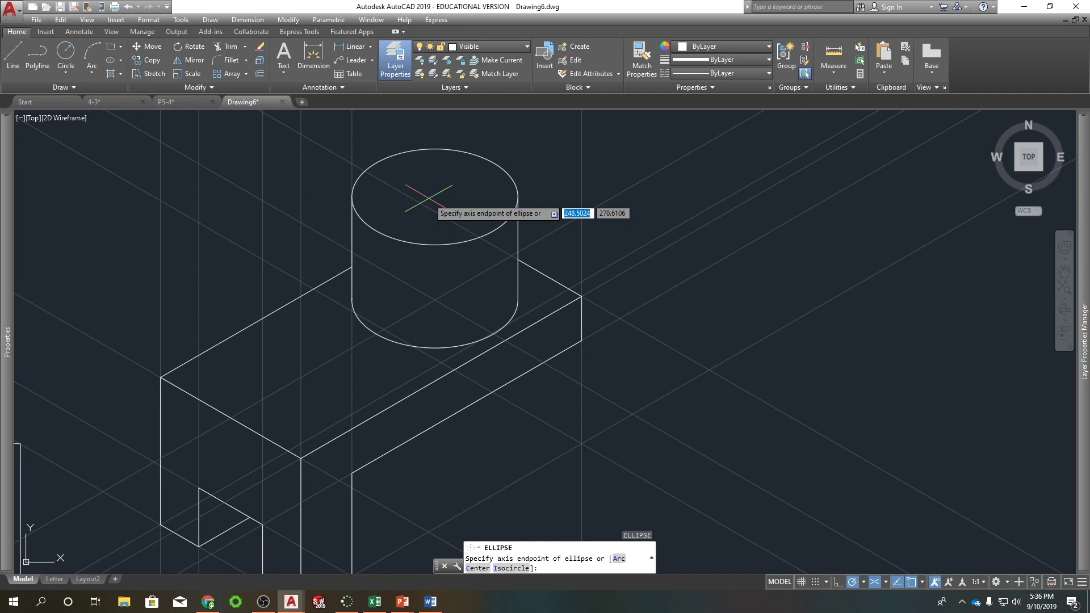
pyautogui.click(435, 196)
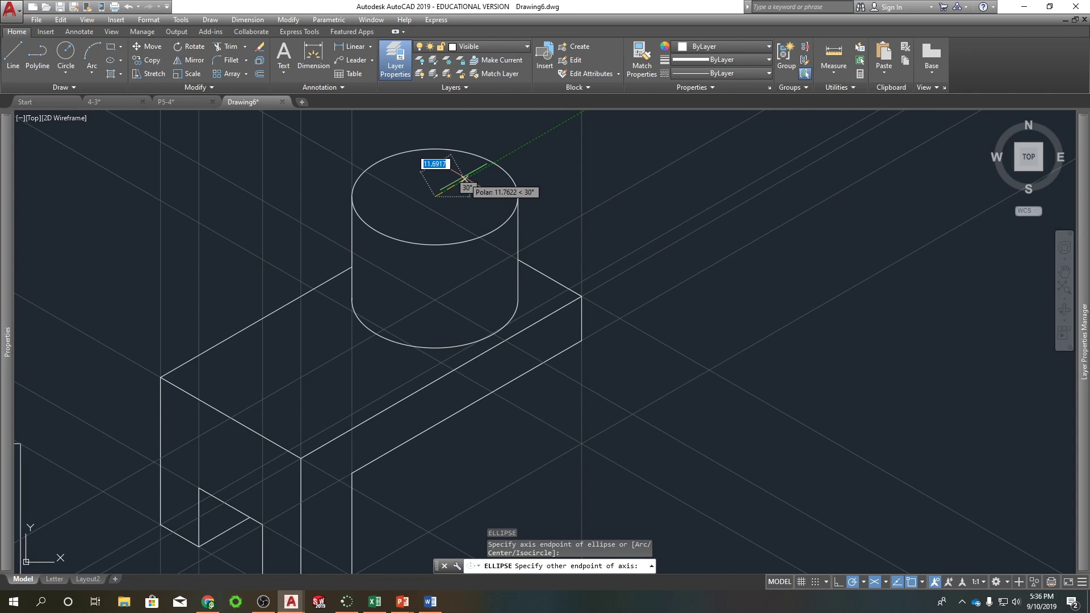
pyautogui.press('BackSpace')
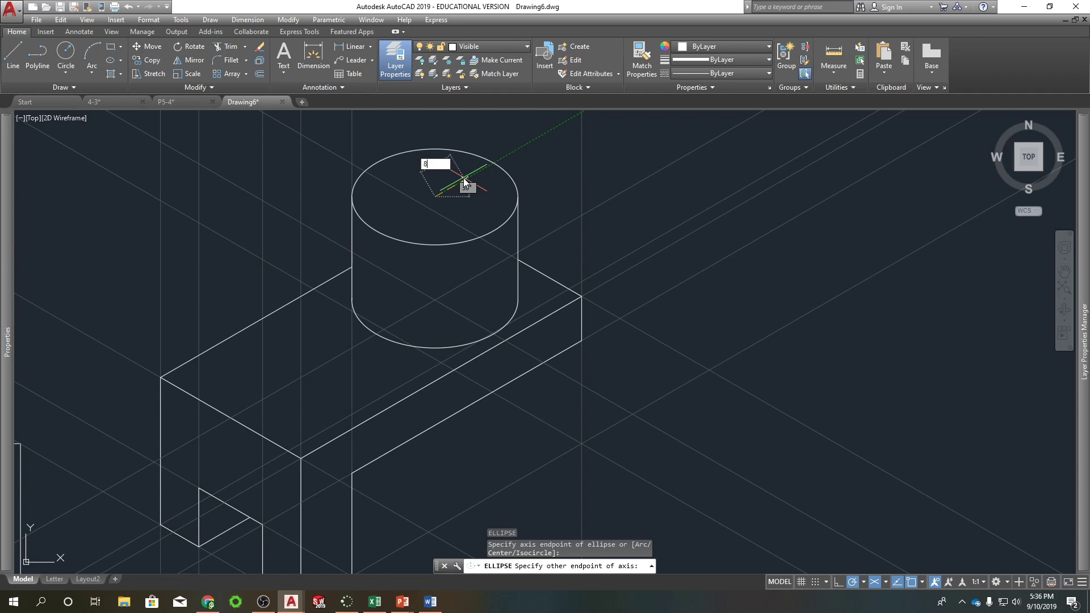
pyautogui.write('8')
pyautogui.press('Return')
pyautogui.press('Escape')
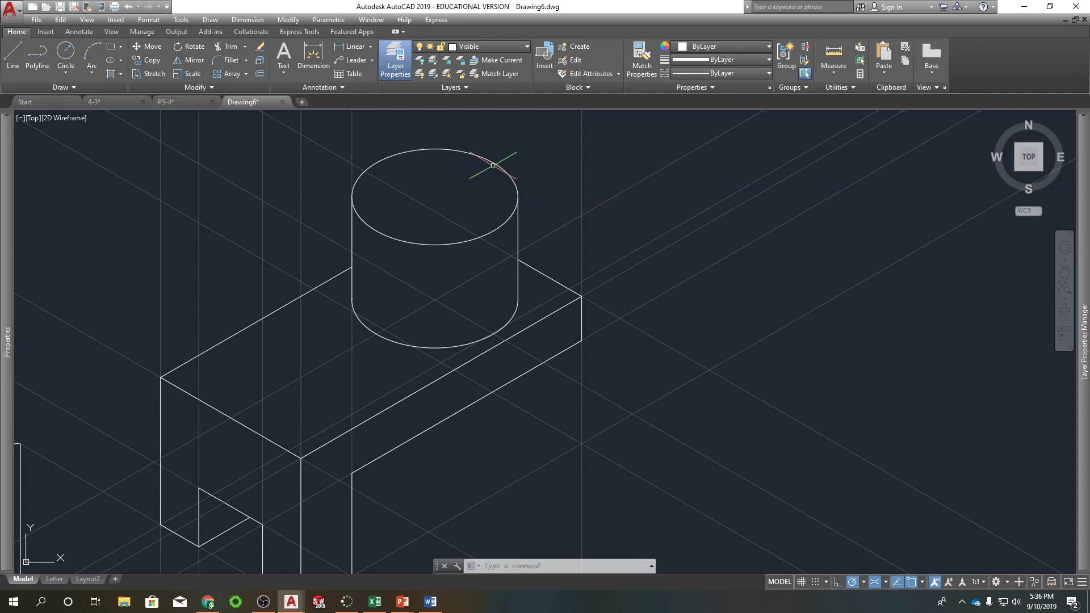
# - Draw a radius-8 isocircle centred on the boss's top face
pyautogui.write('el')
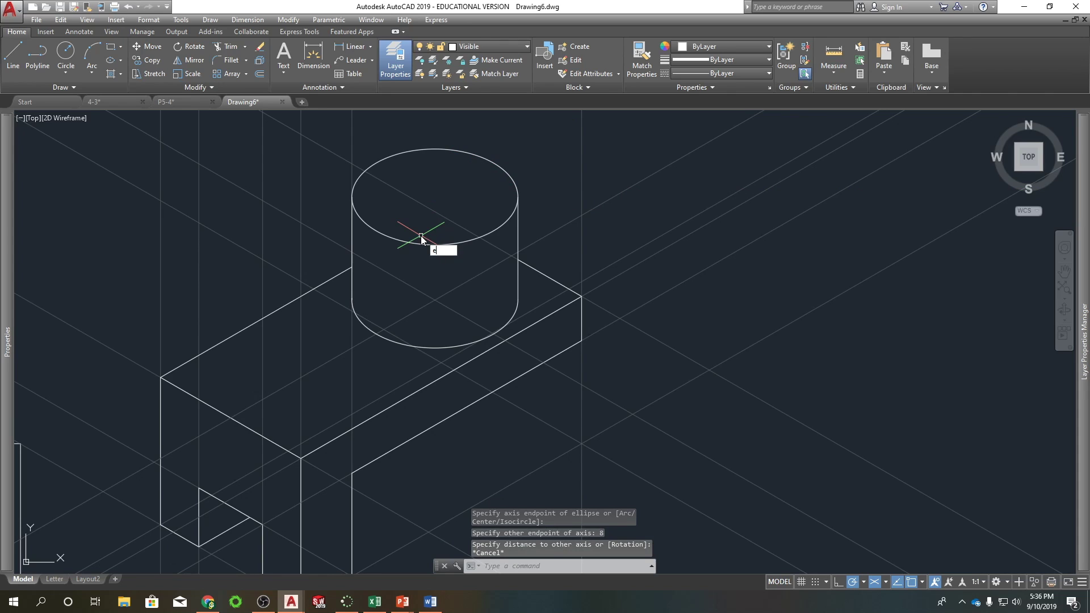
pyautogui.press('Return')
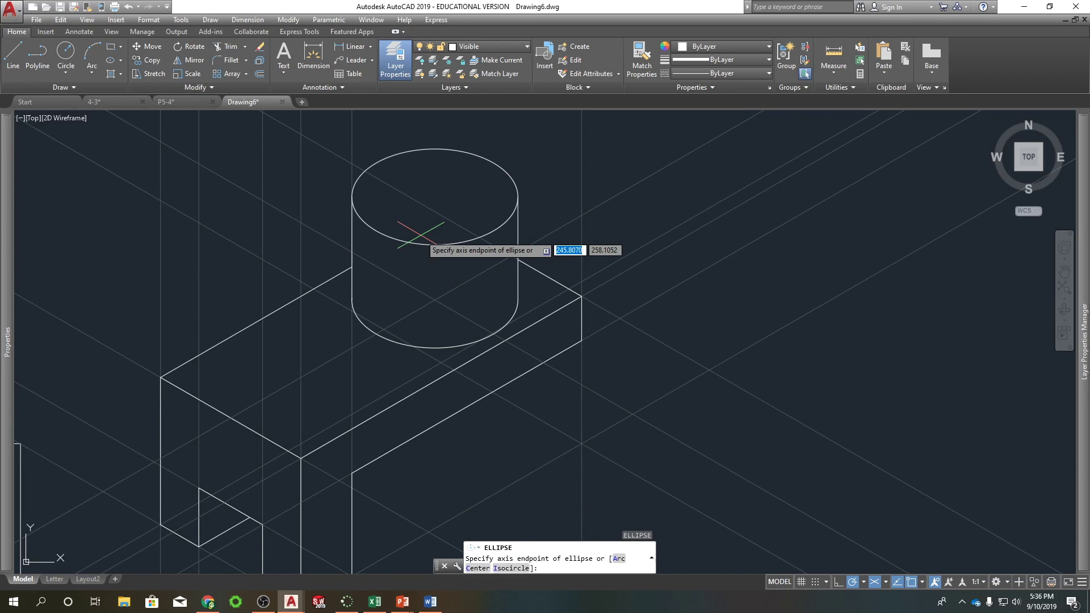
pyautogui.write('ik')
pyautogui.press('Return')
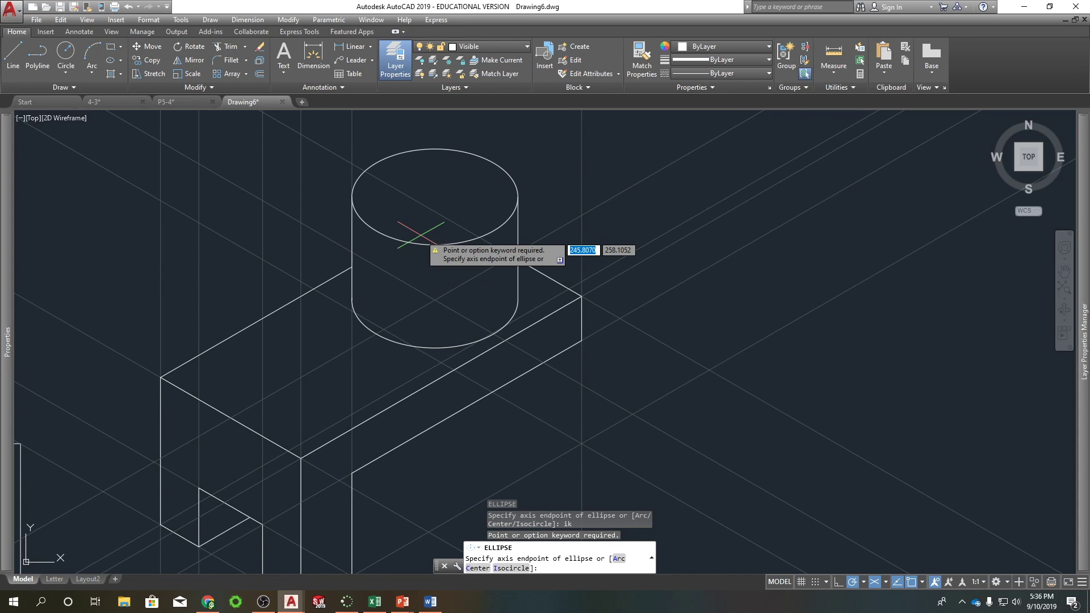
pyautogui.write('i')
pyautogui.press('Return')
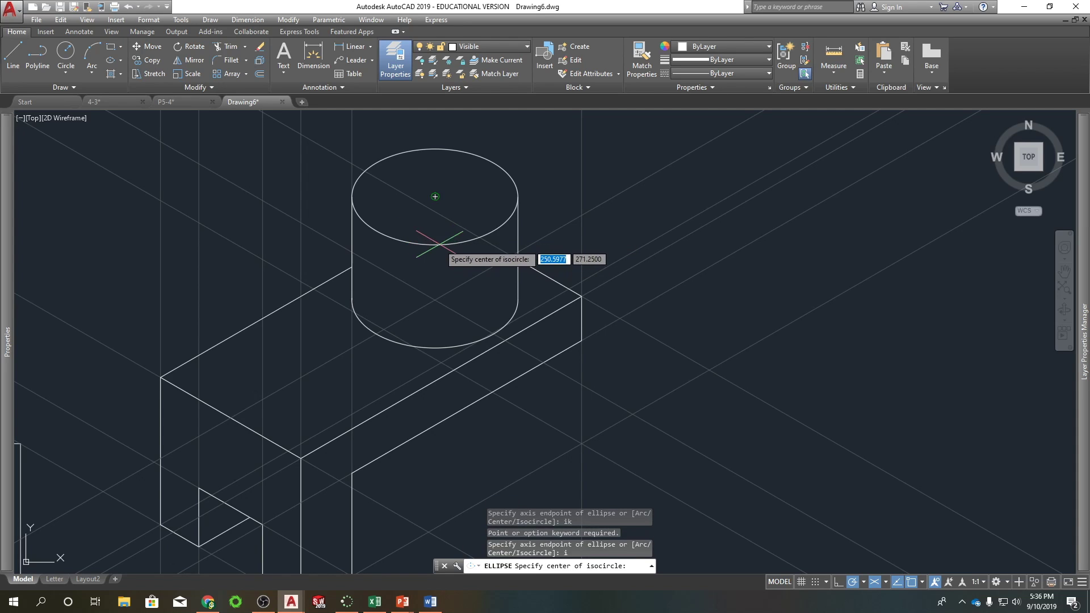
pyautogui.click(435, 197)
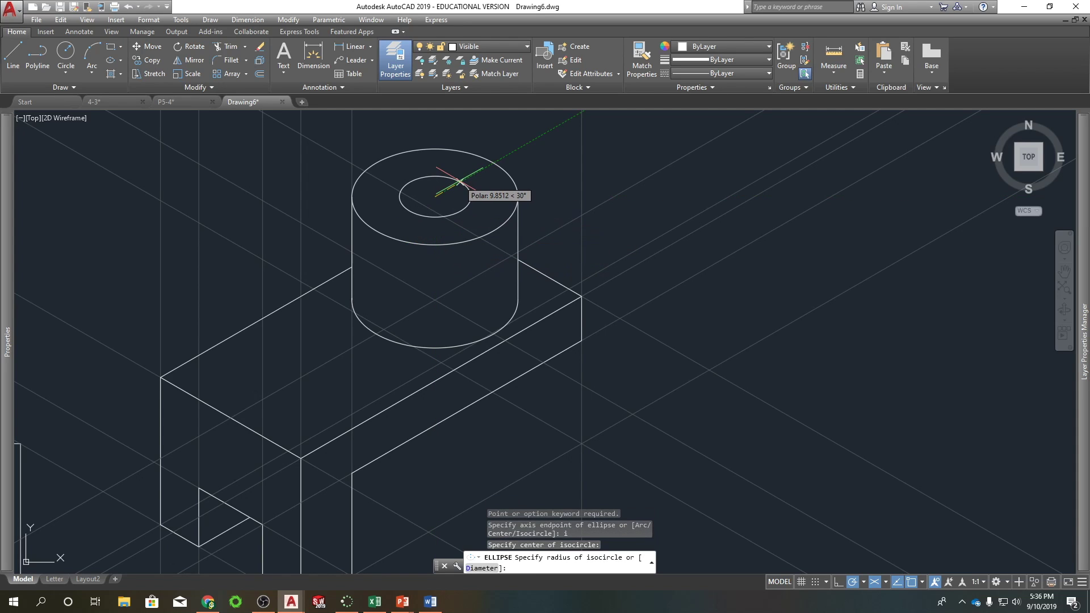
pyautogui.write('8')
pyautogui.press('Return')
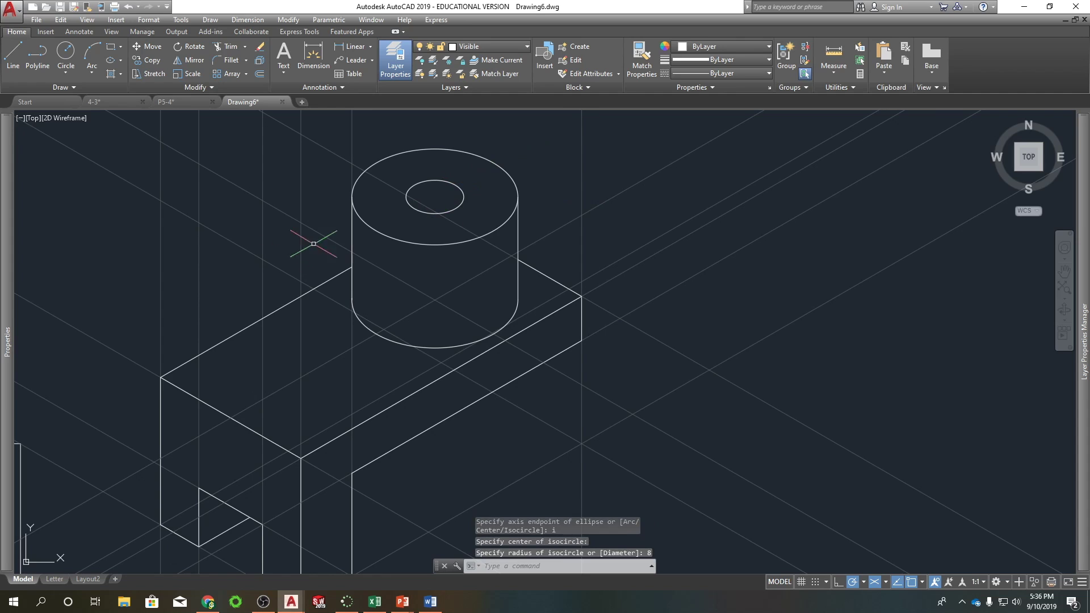
pyautogui.press('Return')
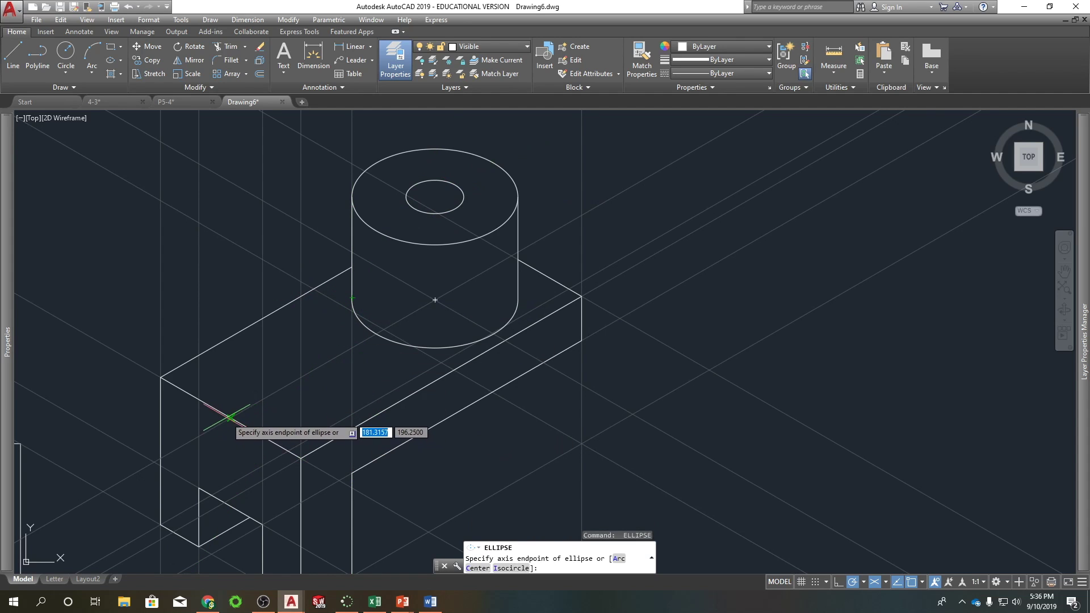
pyautogui.press('Escape')
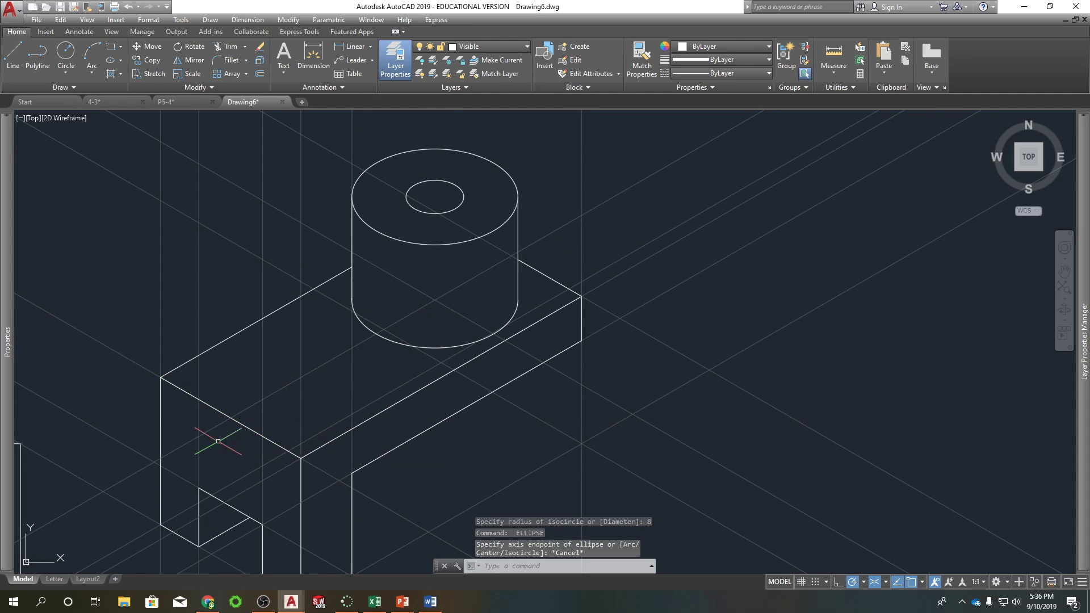
# - Draw a radius-9 isocircle centred 35 units along the construction line, left of the boss
pyautogui.write('el')
pyautogui.press('Return')
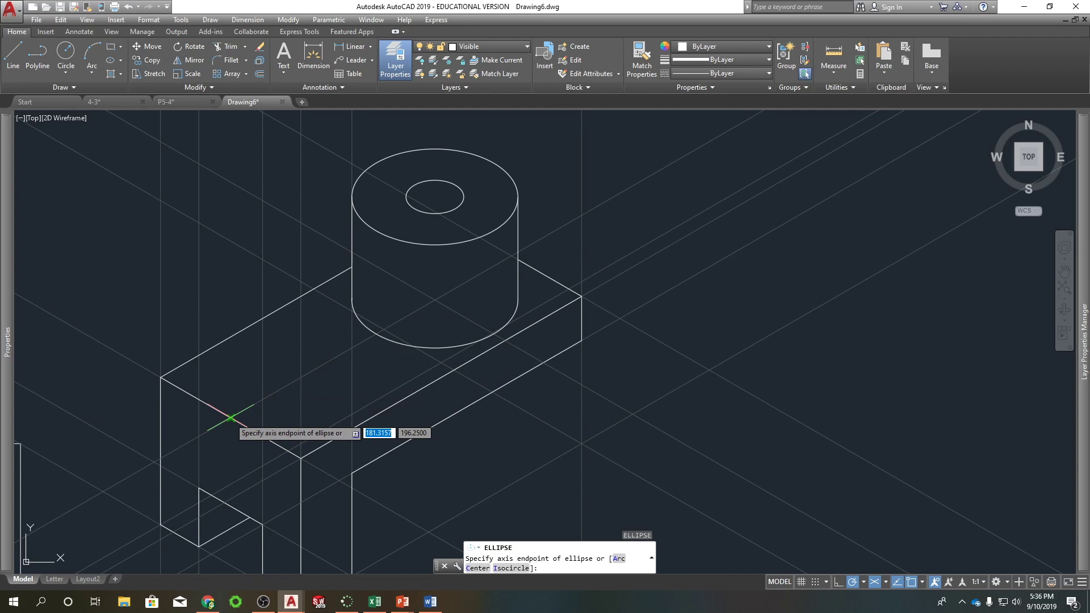
pyautogui.write('i')
pyautogui.press('Return')
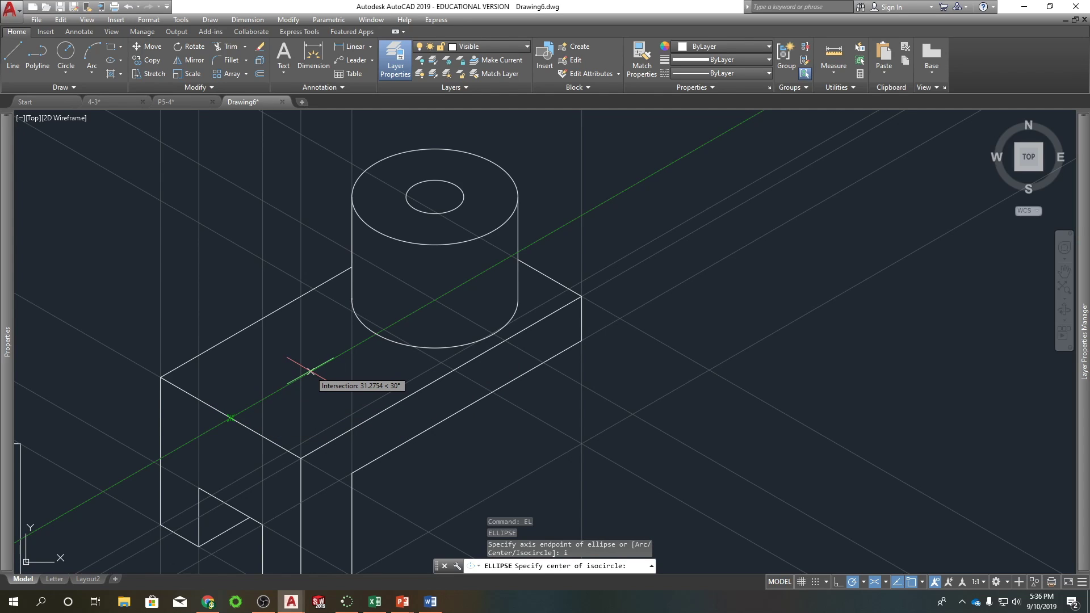
pyautogui.write('35')
pyautogui.press('Return')
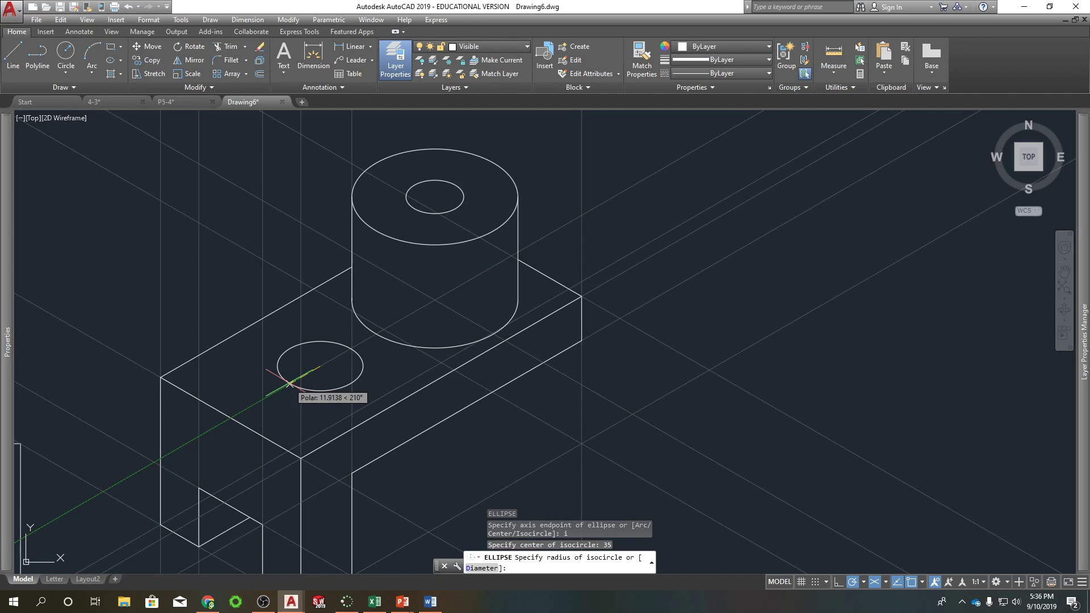
pyautogui.write('9')
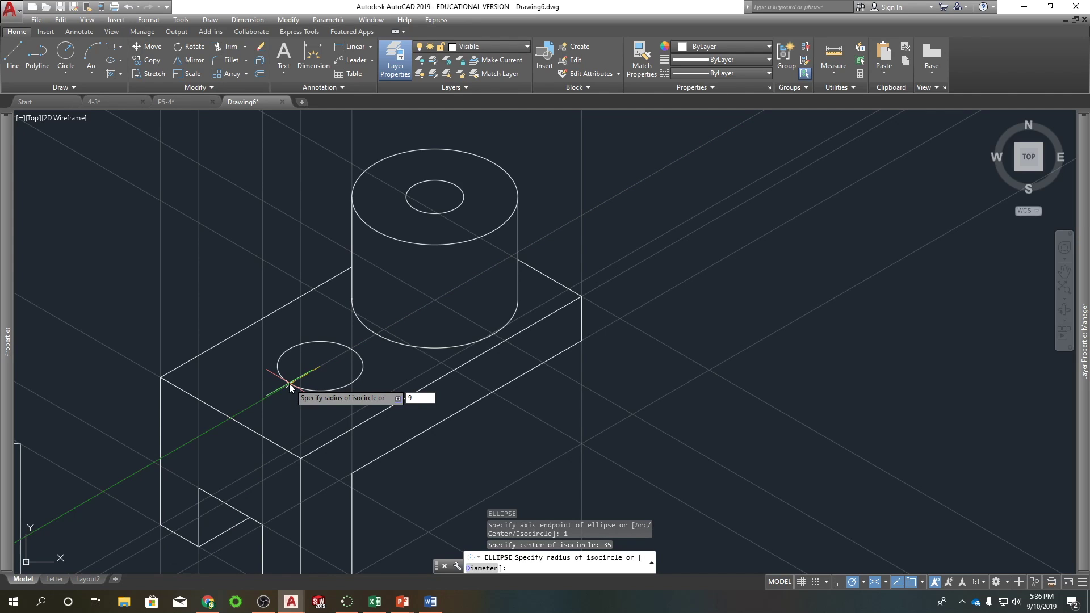
pyautogui.press('Return')
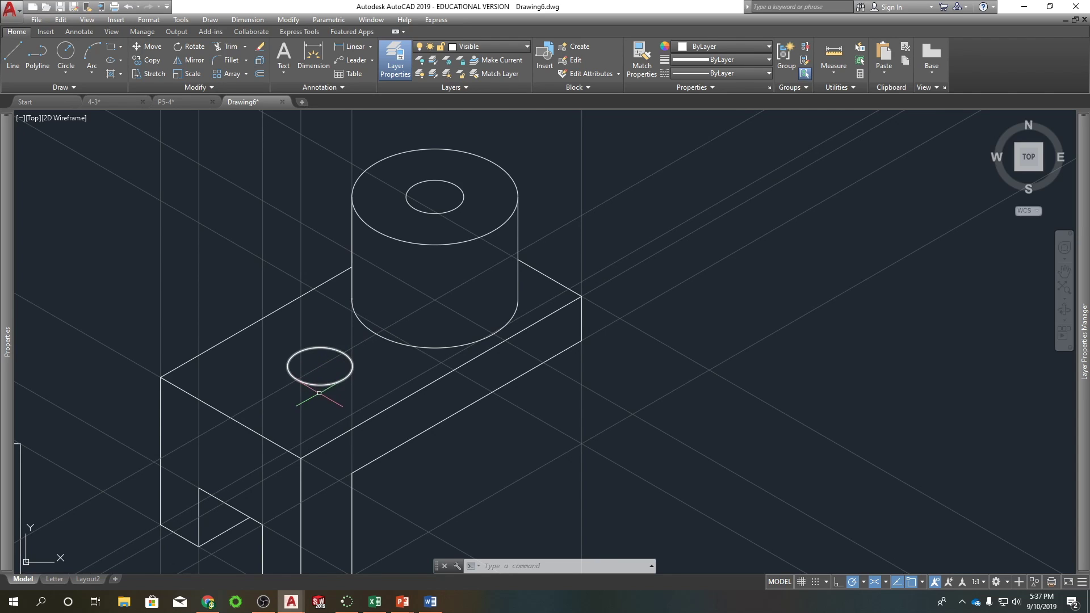
# - Copy the small hole circle 5 units straight down from its centre
pyautogui.click(346, 378)
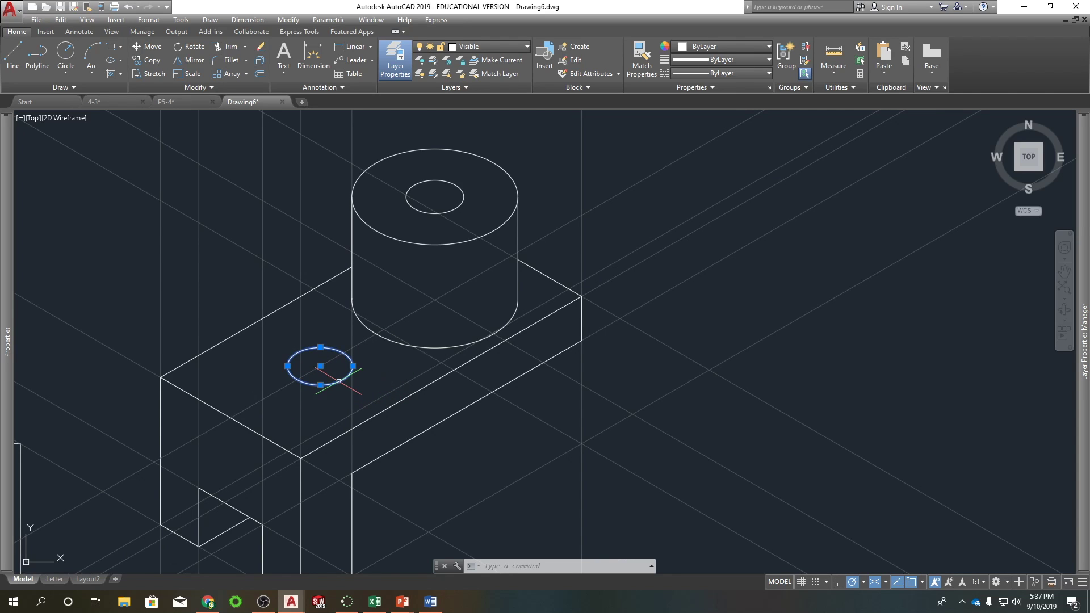
pyautogui.moveTo(431, 384)
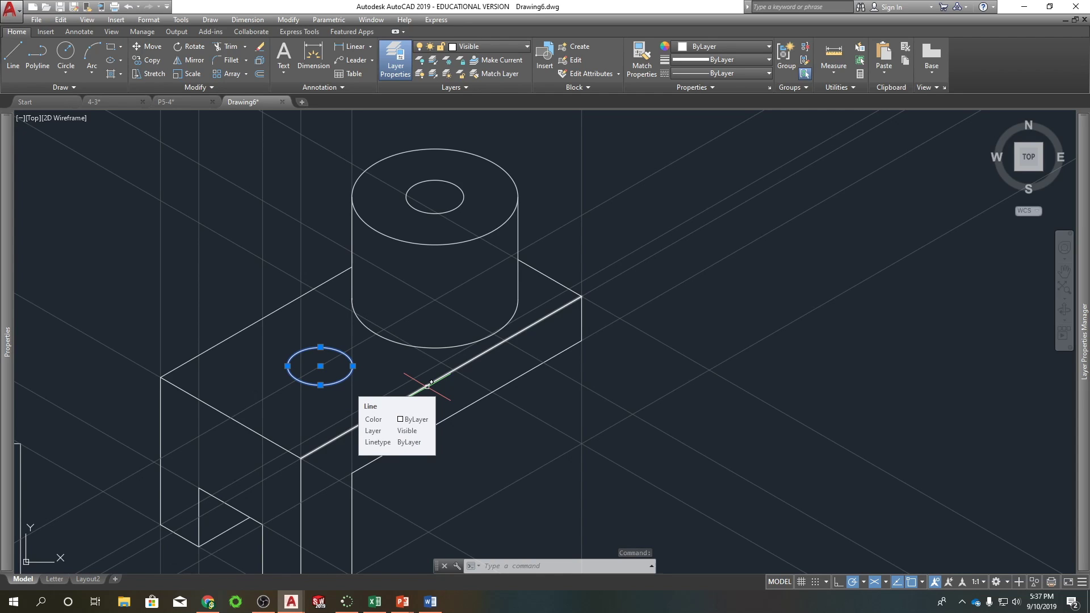
pyautogui.write('M')
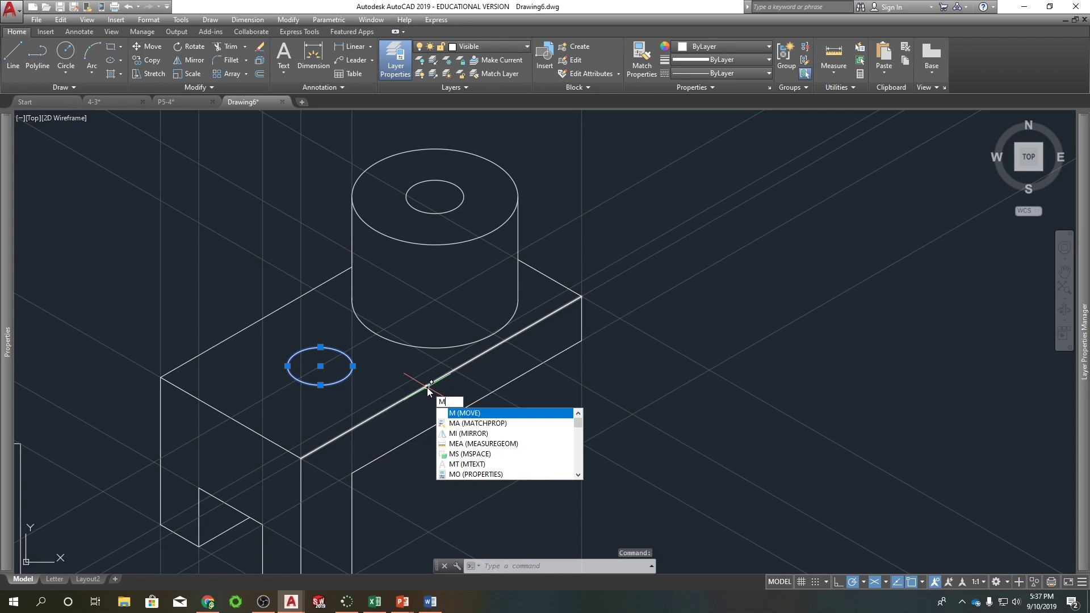
pyautogui.press('Return')
pyautogui.press('Escape')
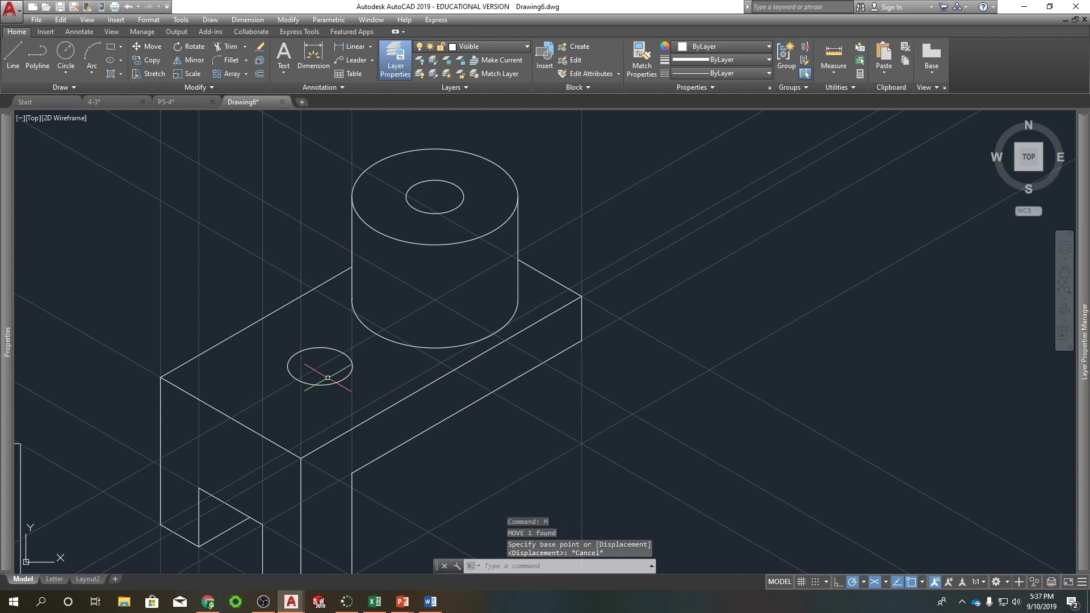
pyautogui.click(326, 384)
pyautogui.press('Return')
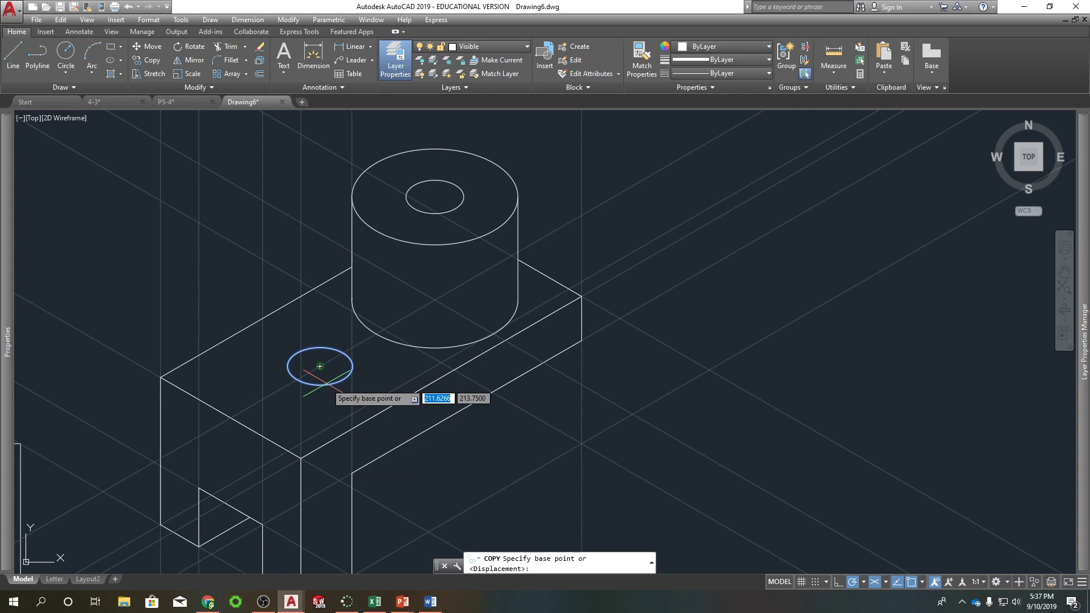
pyautogui.click(320, 366)
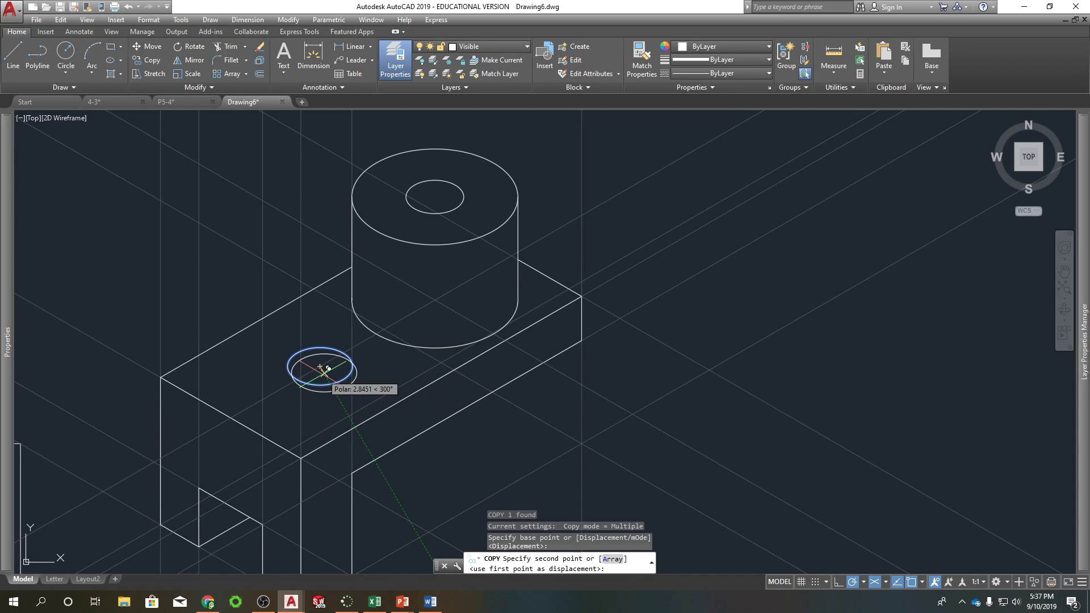
pyautogui.write('5')
pyautogui.press('Return')
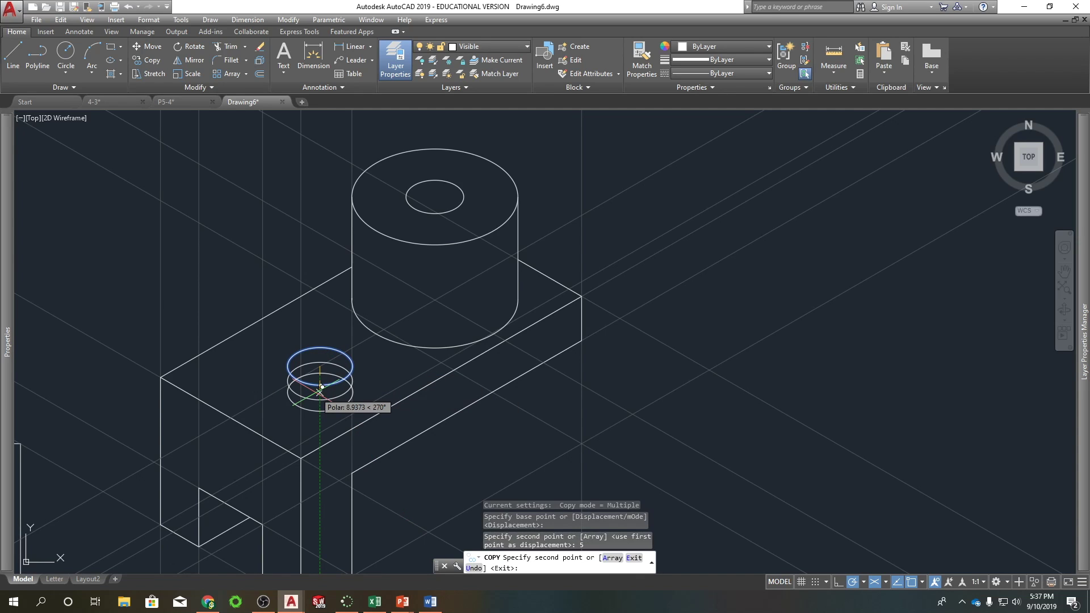
pyautogui.press('Escape')
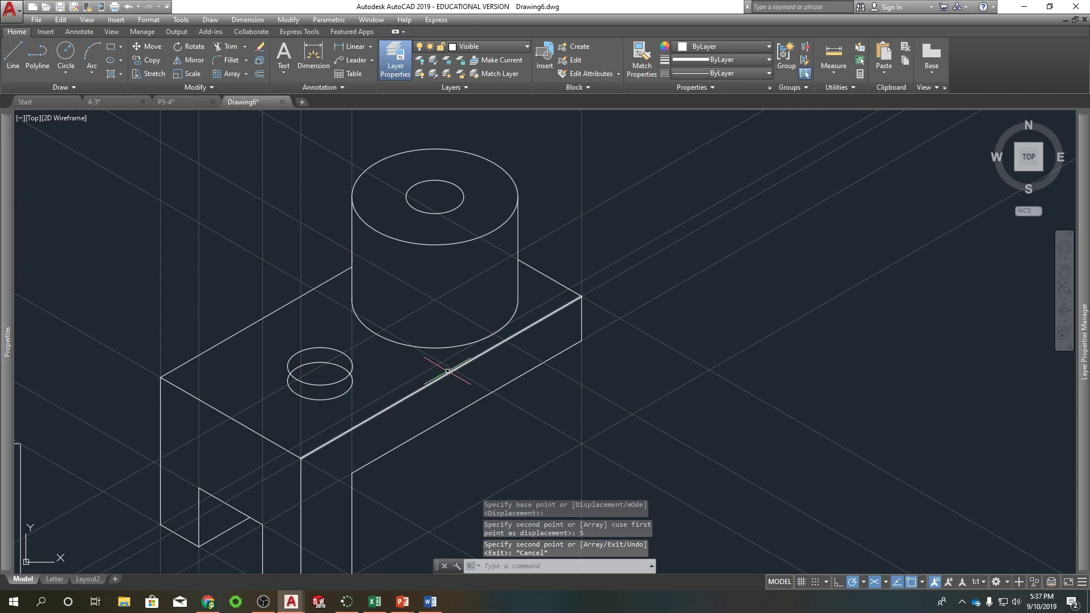
# - Erase the arc inside the hole ellipse
pyautogui.click(287, 365)
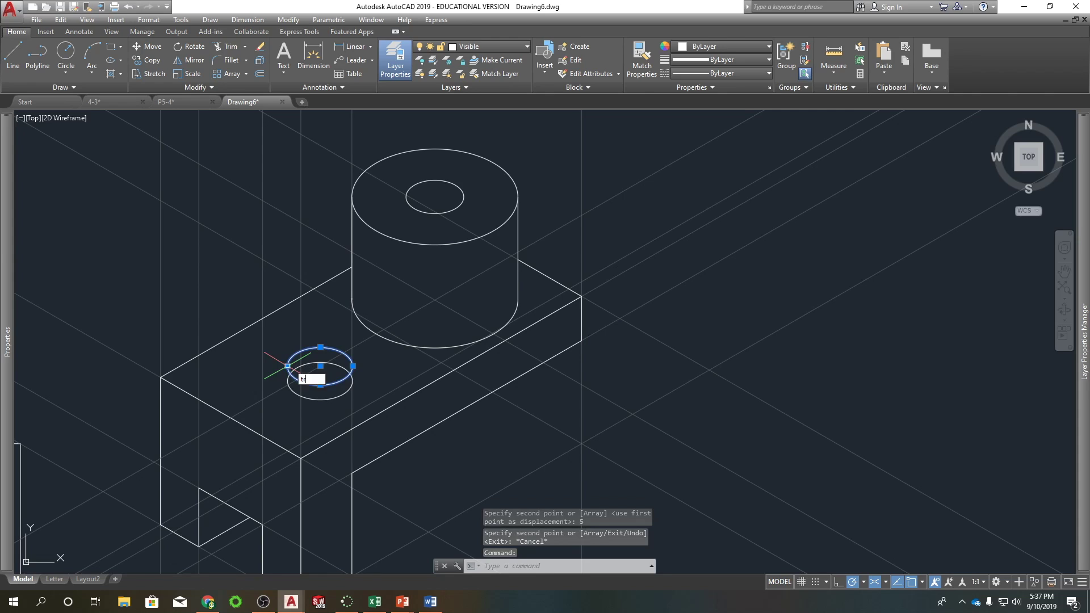
pyautogui.press('Return')
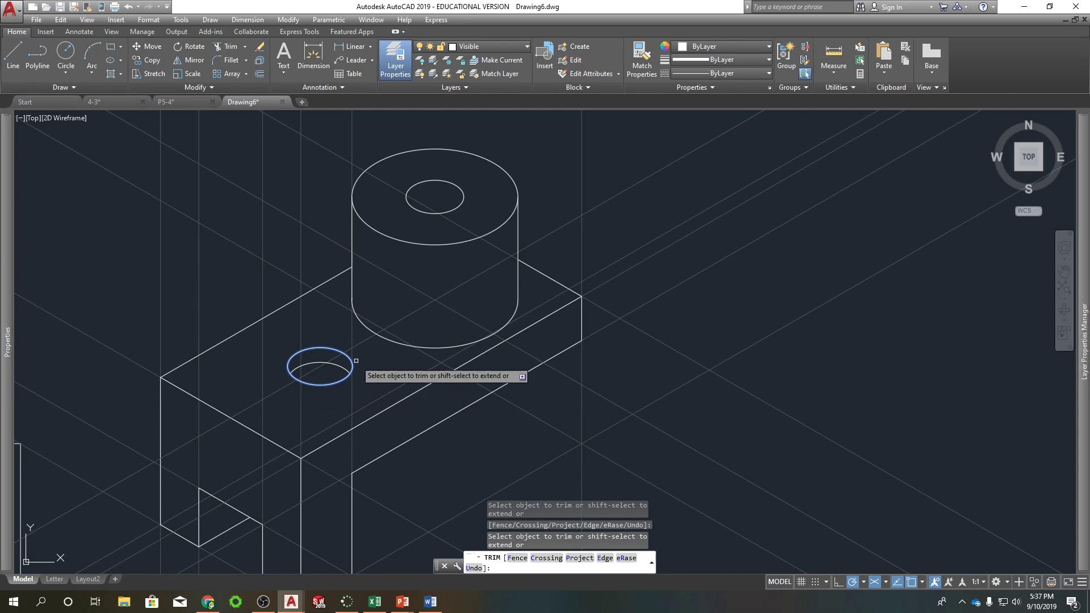
pyautogui.press('Escape')
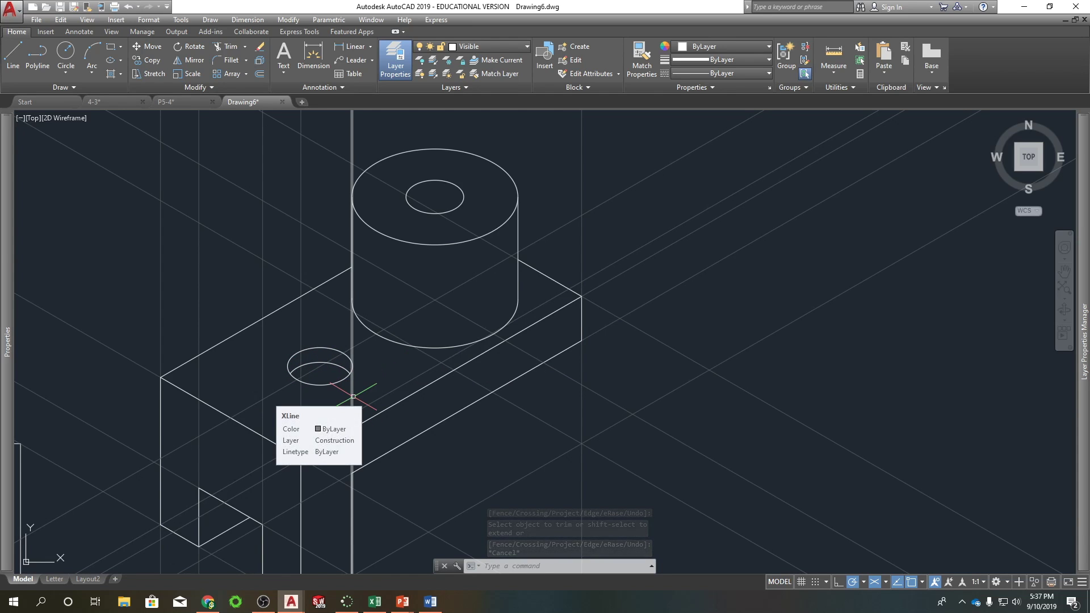
pyautogui.click(338, 365)
pyautogui.press('Delete')
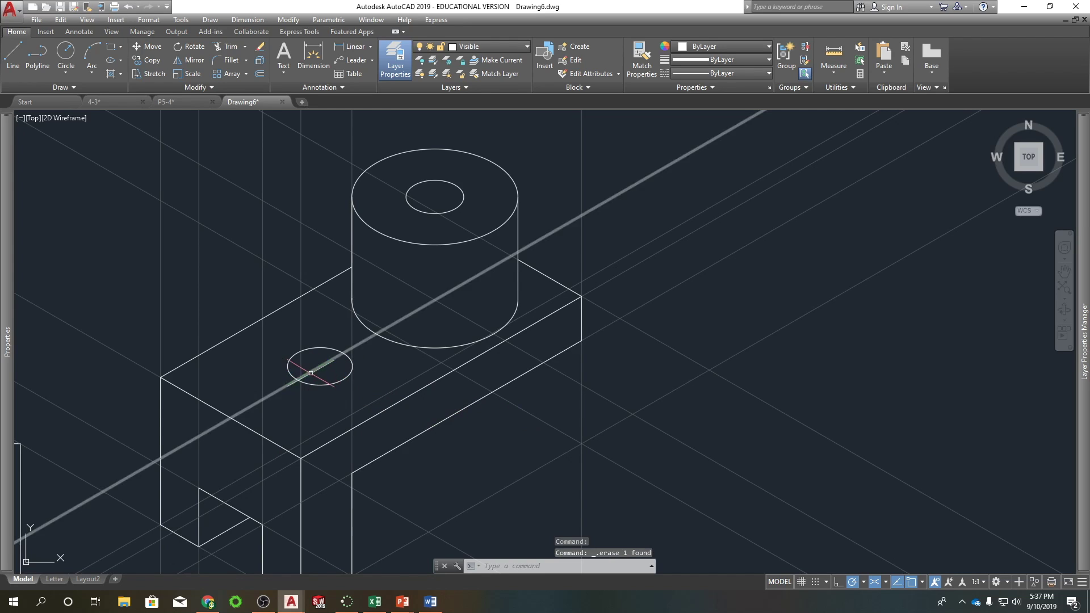
# - Copy the hole ellipse 15 units down with COPY, then erase that lower copy
pyautogui.click(320, 385)
pyautogui.write('co')
pyautogui.press('Return')
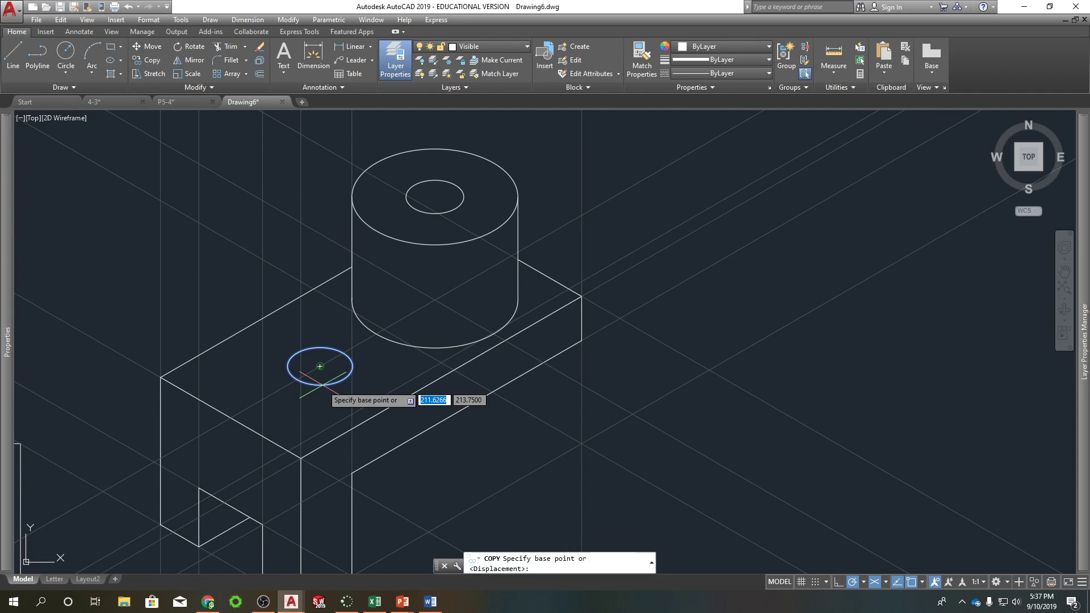
pyautogui.click(320, 366)
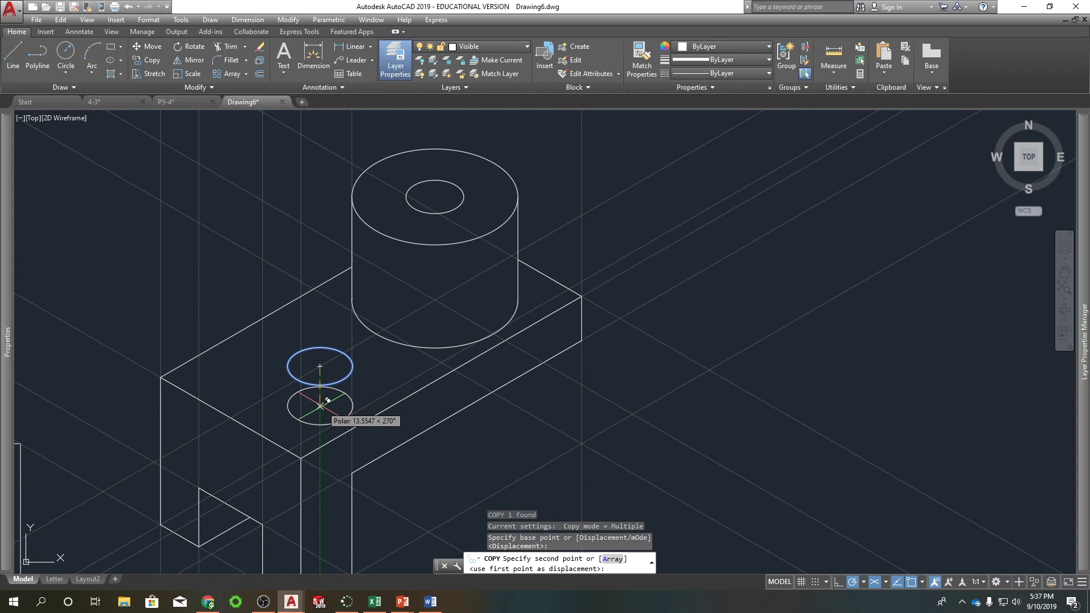
pyautogui.press('Return')
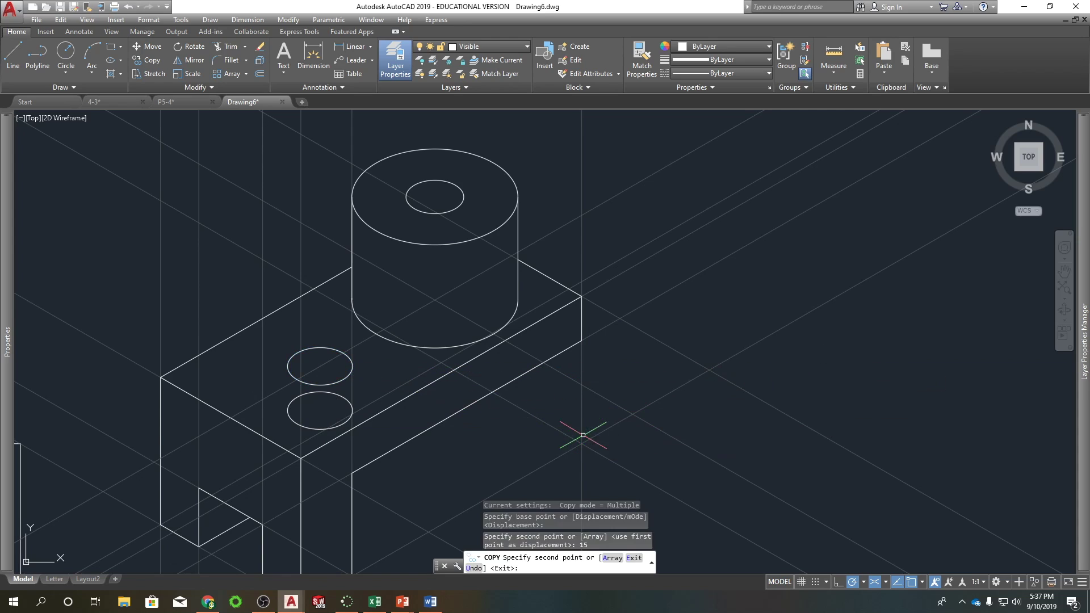
pyautogui.press('Escape')
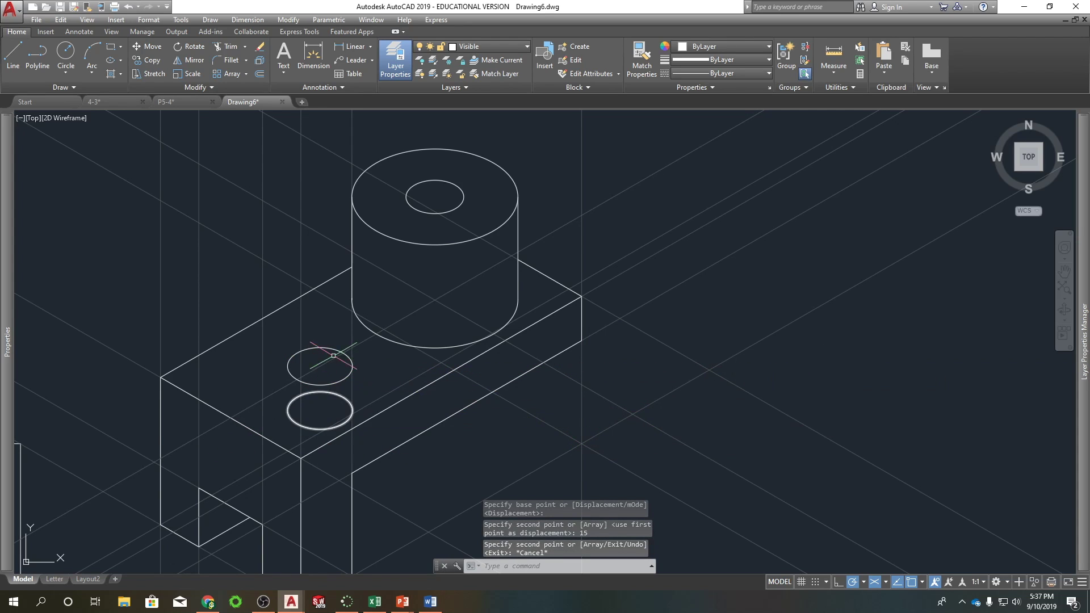
pyautogui.click(342, 396)
pyautogui.press('Delete')
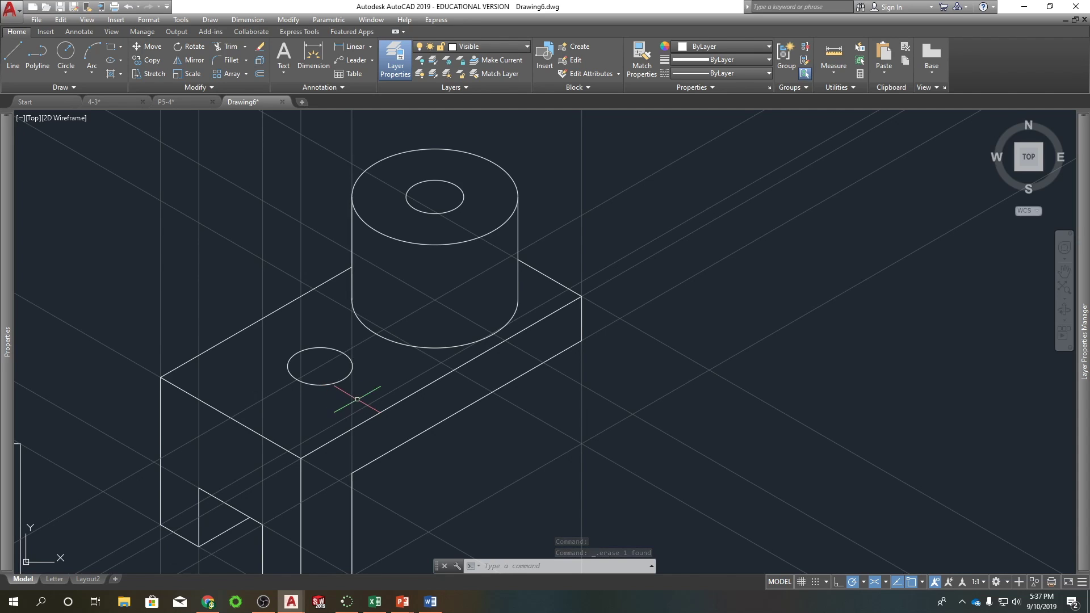
# - Zoom out and erase all diagonal and remaining construction lines with crossing selections
pyautogui.scroll(-2, 332, 386)
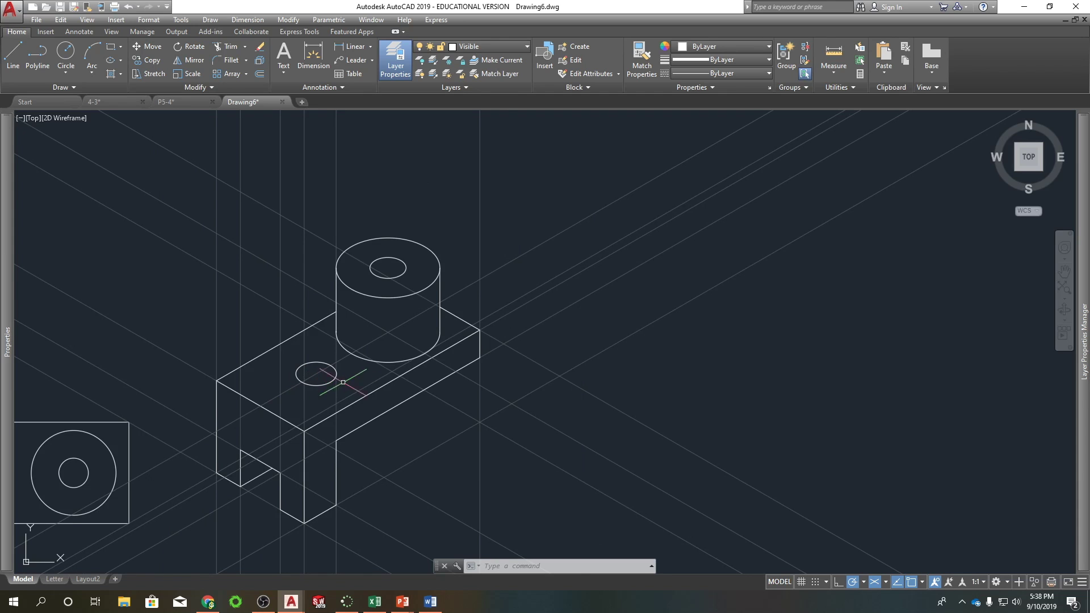
pyautogui.moveTo(343, 360)
pyautogui.mouseDown(button='middle')
pyautogui.moveTo(454, 268)
pyautogui.moveTo(455, 211)
pyautogui.mouseUp(button='middle')
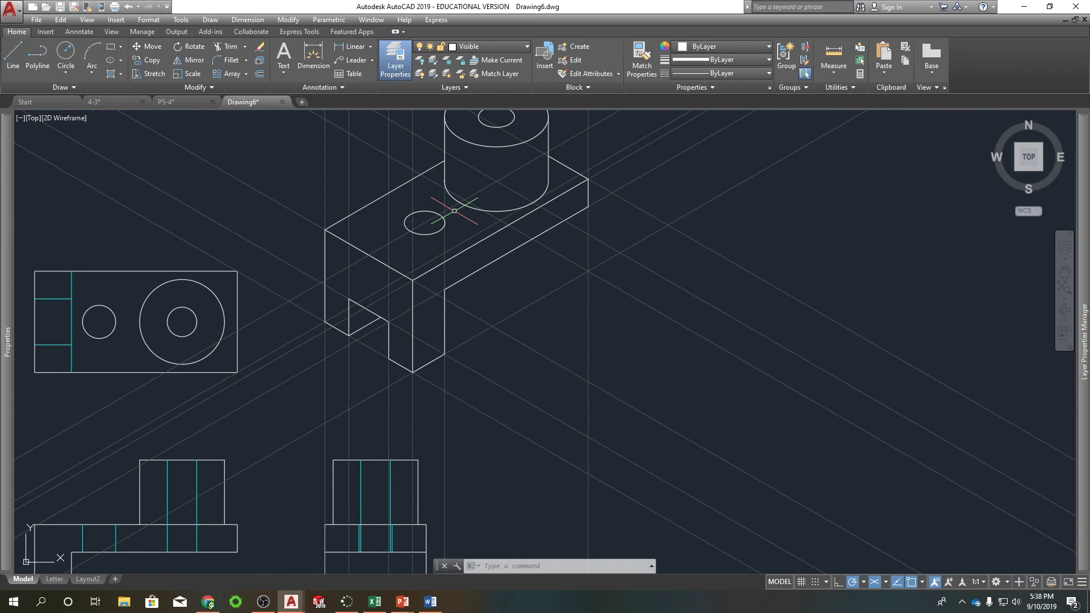
pyautogui.scroll(-1, 456, 209)
pyautogui.scroll(-2, 572, 297)
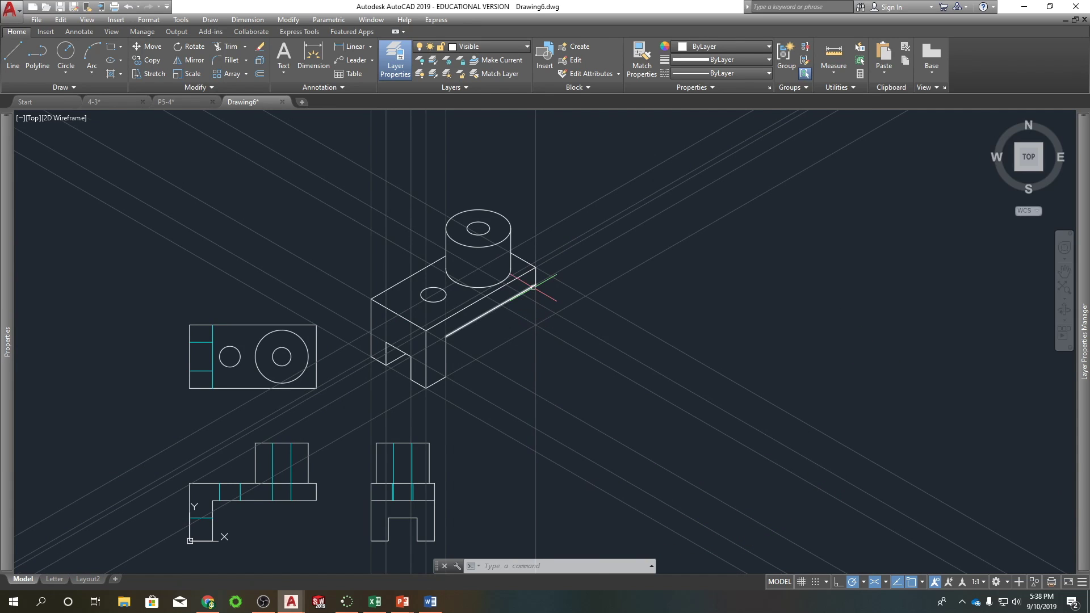
pyautogui.scroll(-2, 533, 288)
pyautogui.click(662, 510)
pyautogui.click(579, 250)
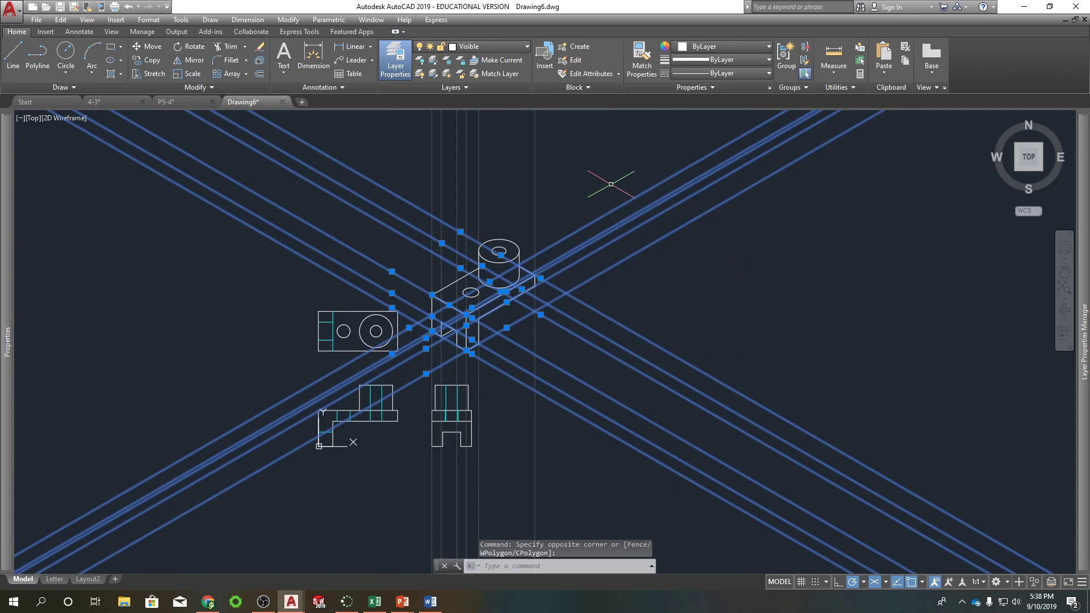
pyautogui.click(603, 172)
pyautogui.click(305, 163)
pyautogui.press('Delete')
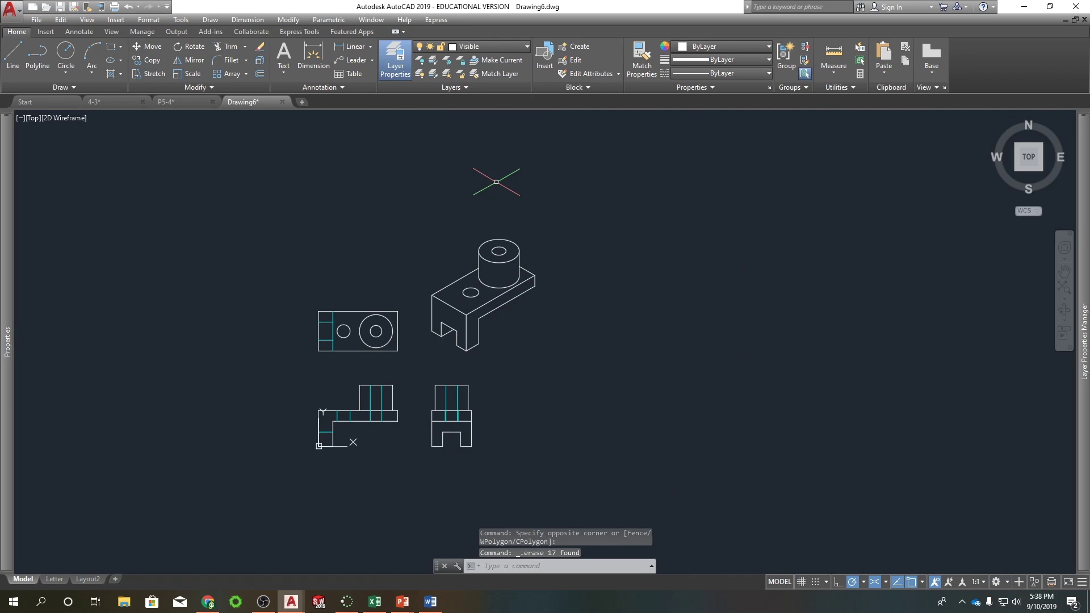
# - Window-select the whole isometric part
pyautogui.scroll(5, 467, 362)
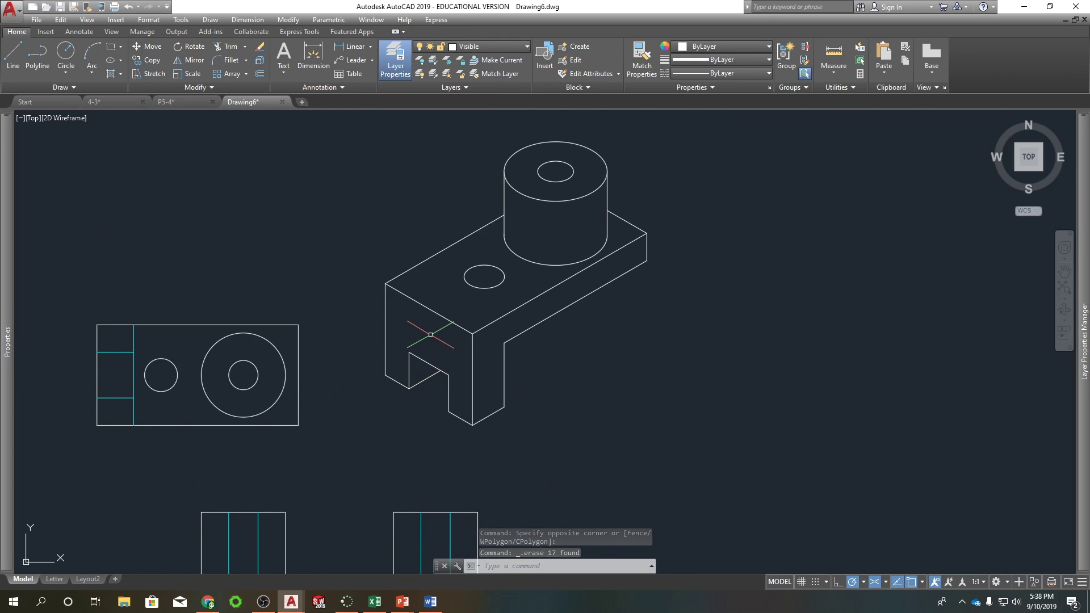
pyautogui.scroll(-2, 417, 250)
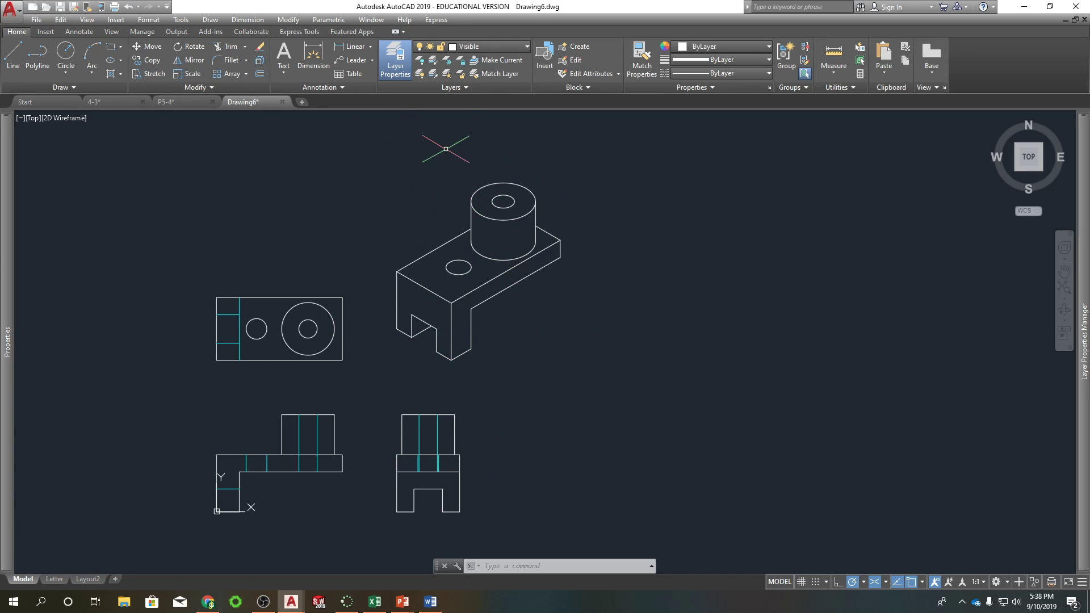
pyautogui.click(380, 117)
pyautogui.click(623, 364)
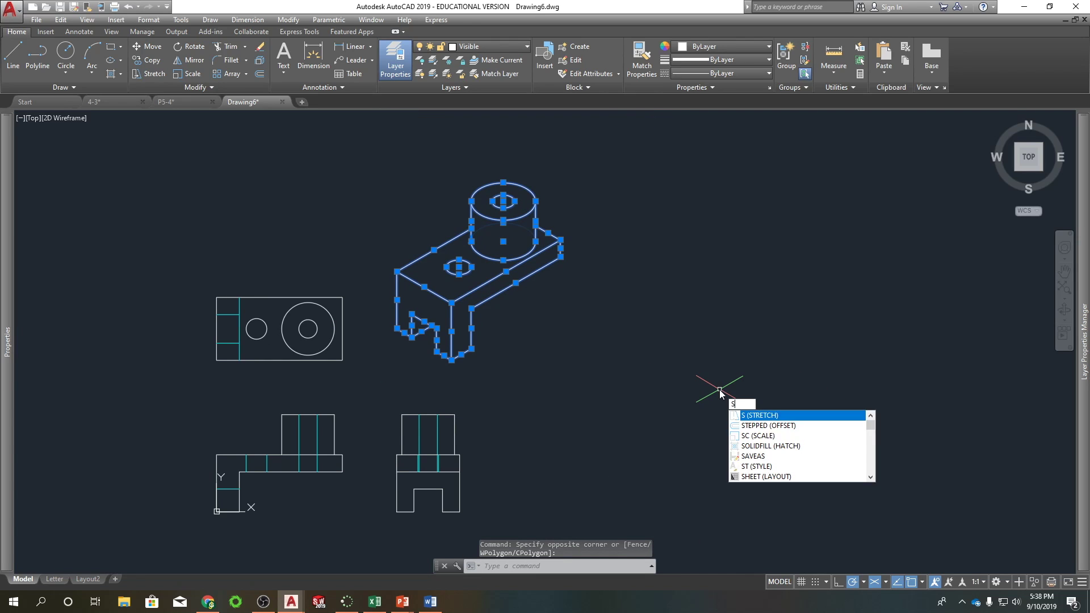
pyautogui.press('Return')
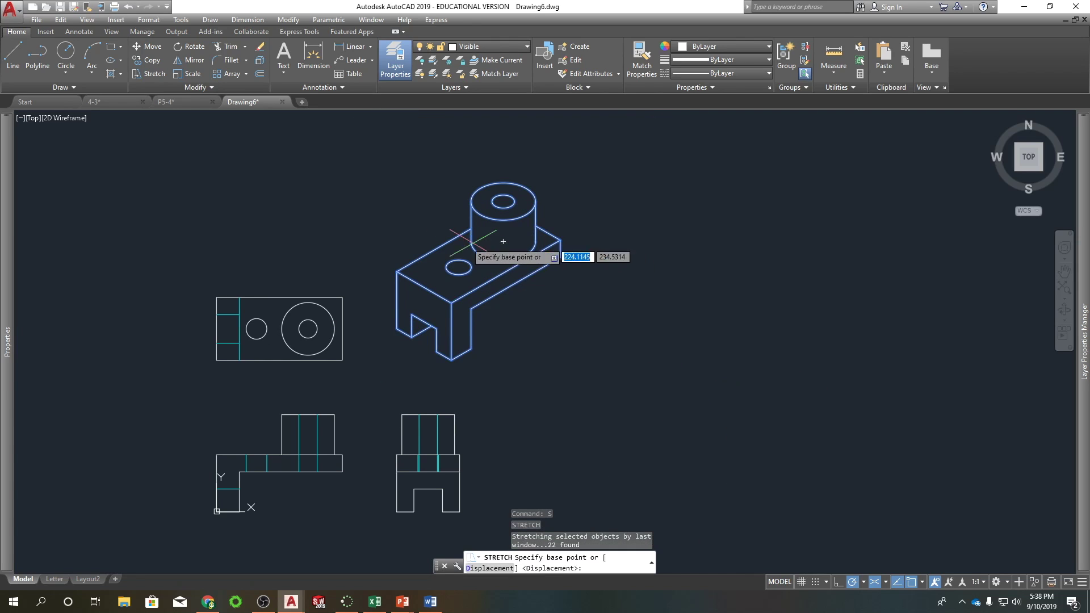
pyautogui.click(452, 360)
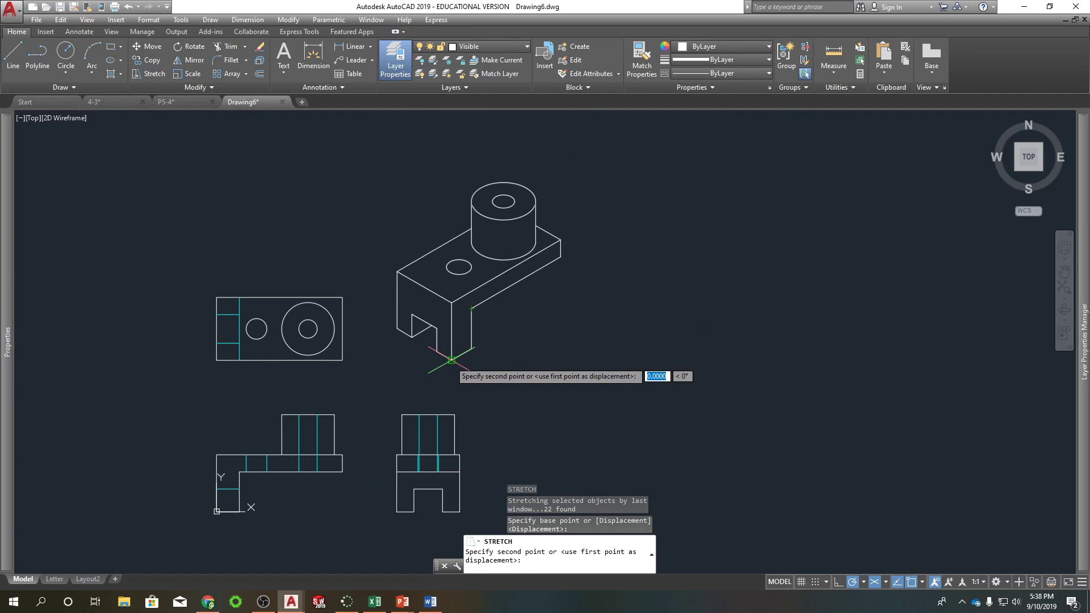
pyautogui.press('Escape')
pyautogui.click(370, 137)
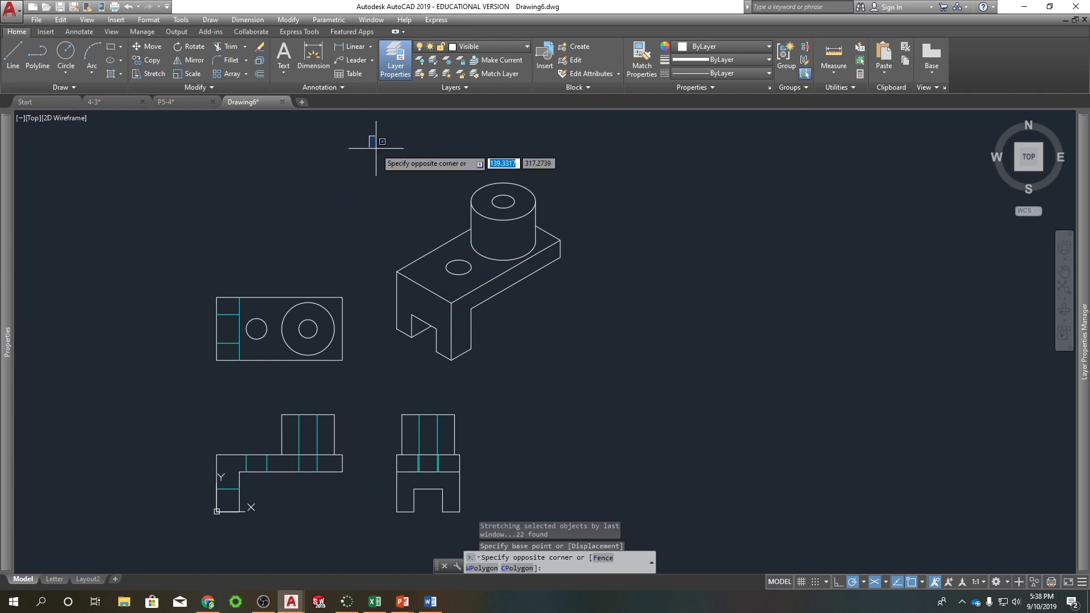
pyautogui.click(629, 380)
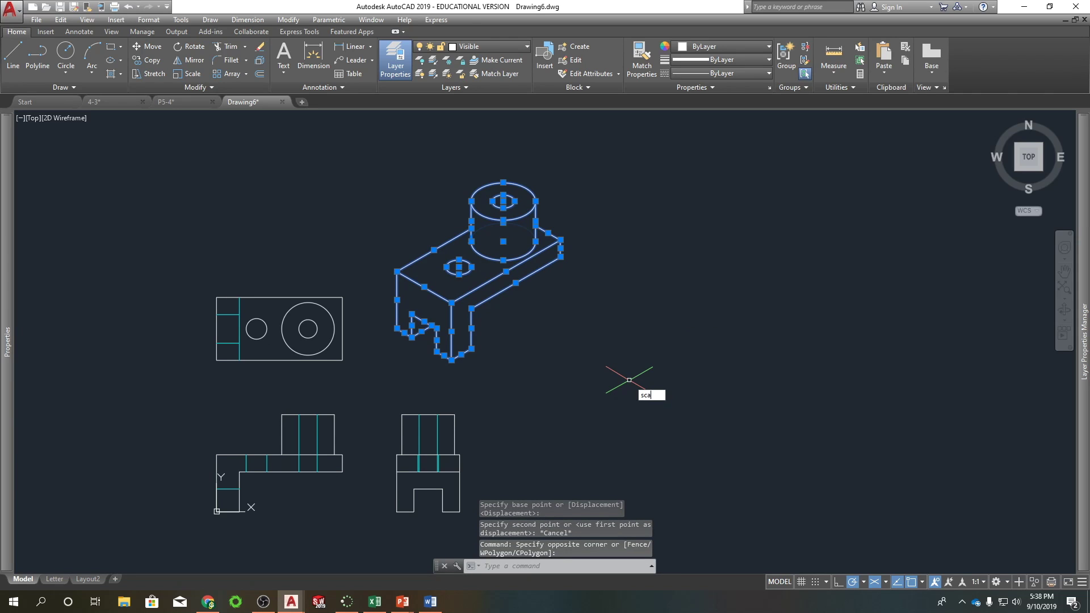
pyautogui.write('sca')
pyautogui.press('Return')
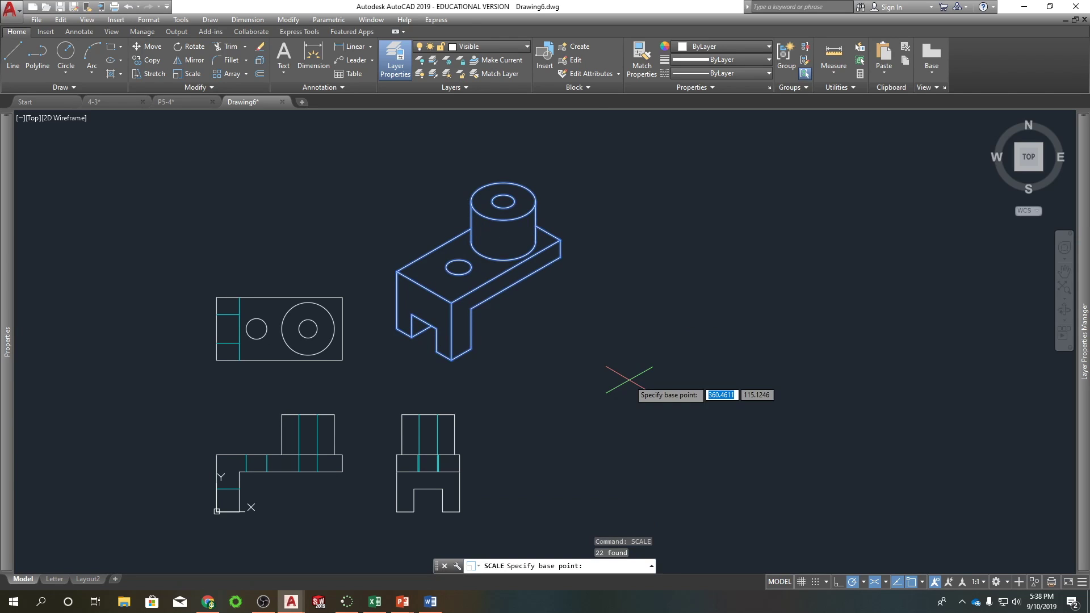
pyautogui.click(451, 360)
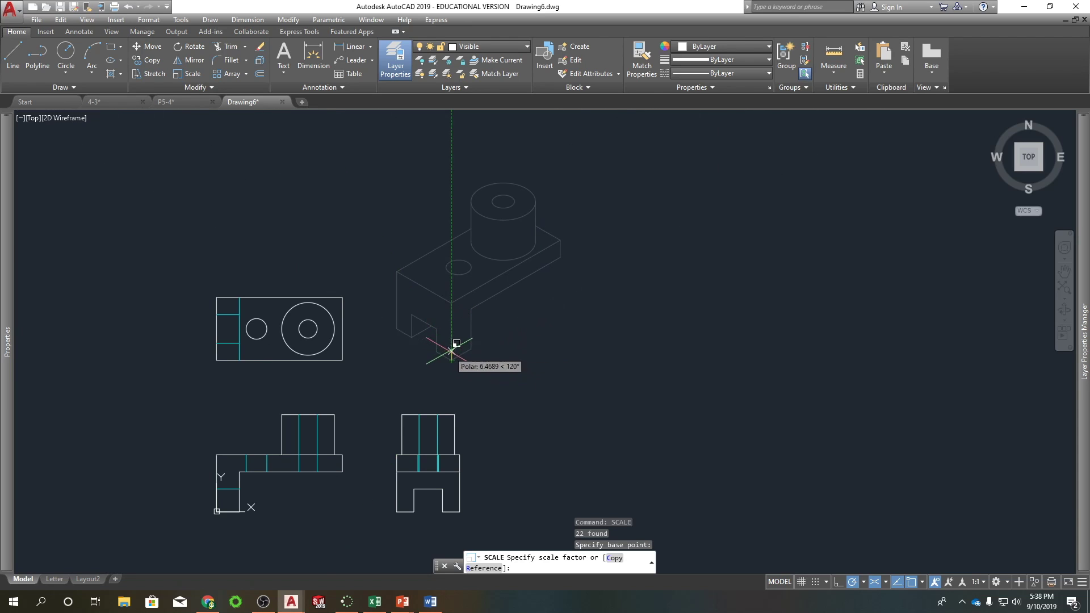
pyautogui.write('.8')
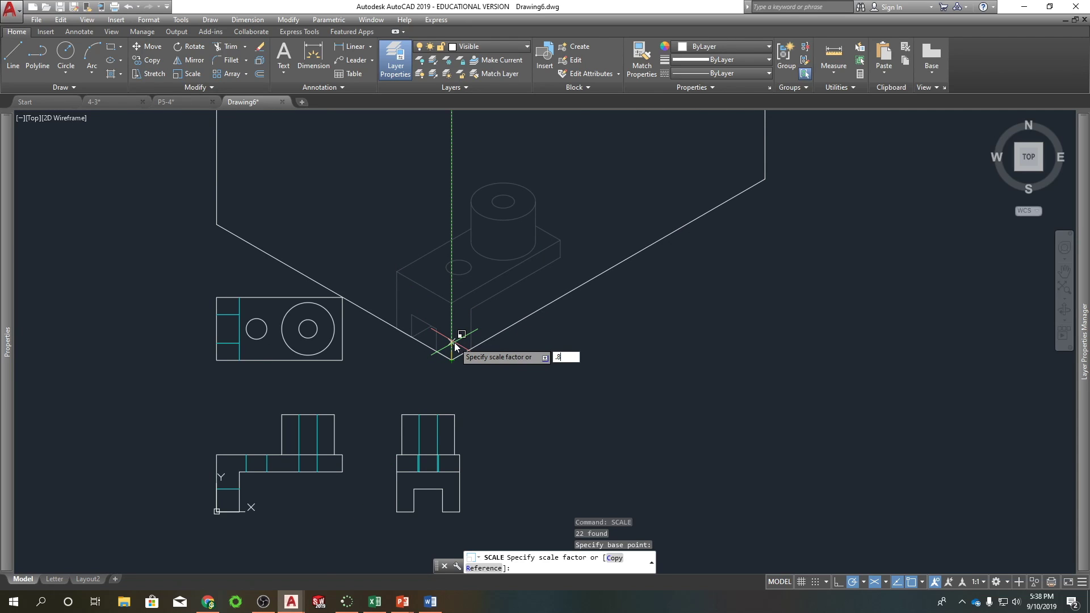
pyautogui.press('Return')
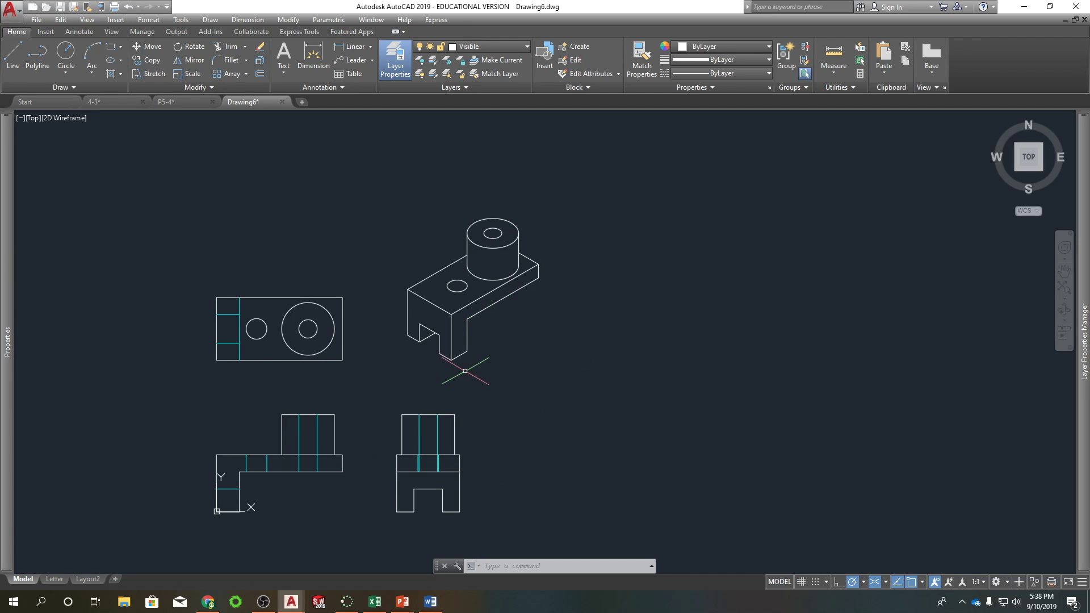
pyautogui.hotkey('ctrl', 'z')
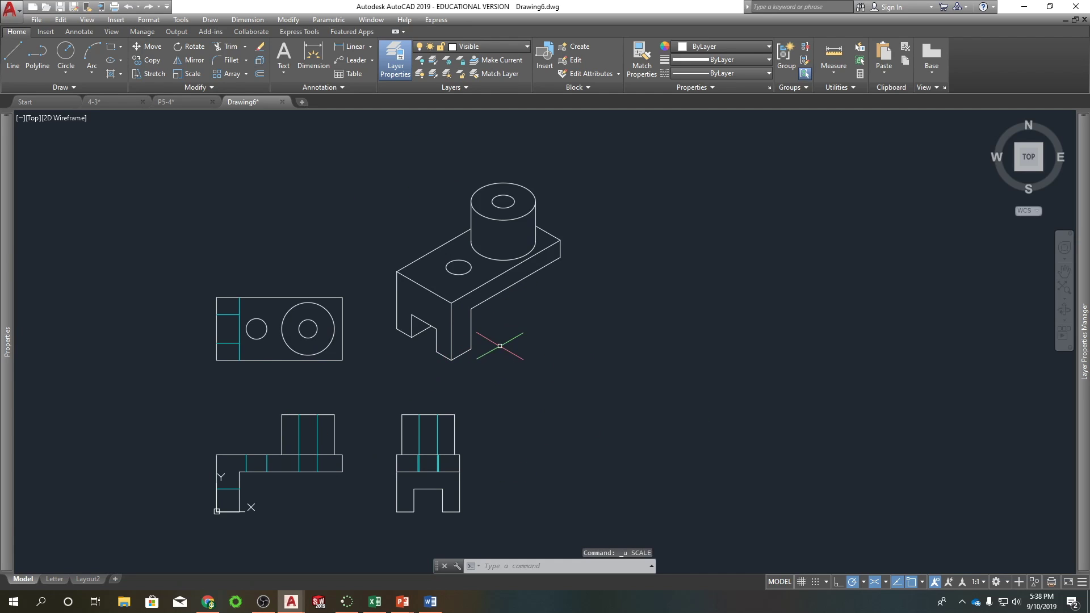